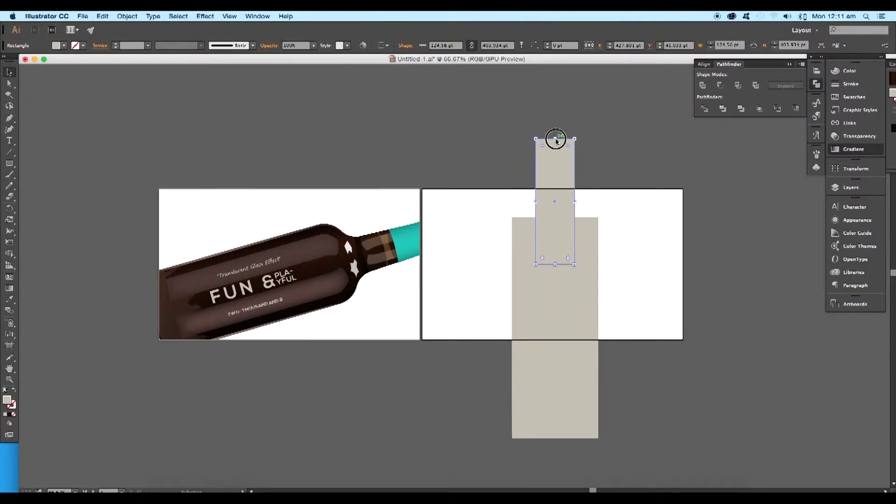
Step: Shorten the neck rectangle from its top edge to about 308 pt tall and place the neck and body on the second artboard
drag(556, 140, 559, 170)
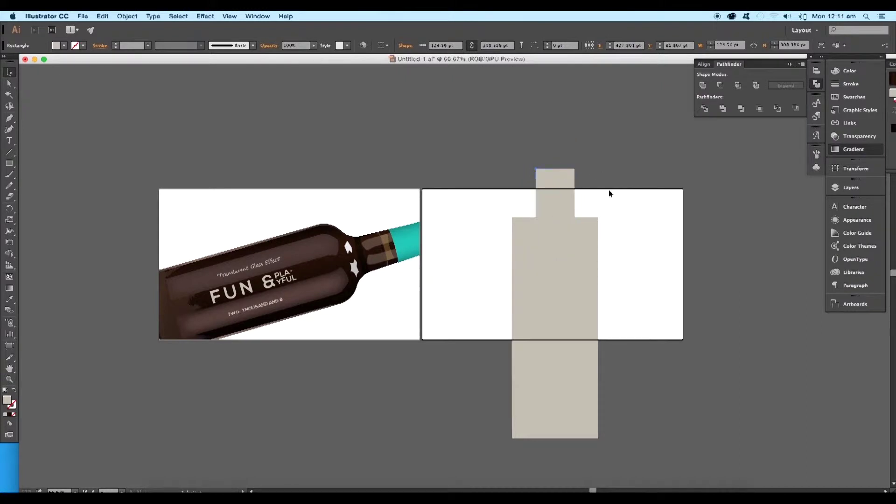
click(610, 186)
scroll(598, 249, up, 1)
drag(575, 226, 543, 257)
click(641, 258)
key(space)
drag(641, 275, 584, 261)
Step: Select the neck and body rectangles and unite them into a single bottle shape
drag(594, 307, 533, 267)
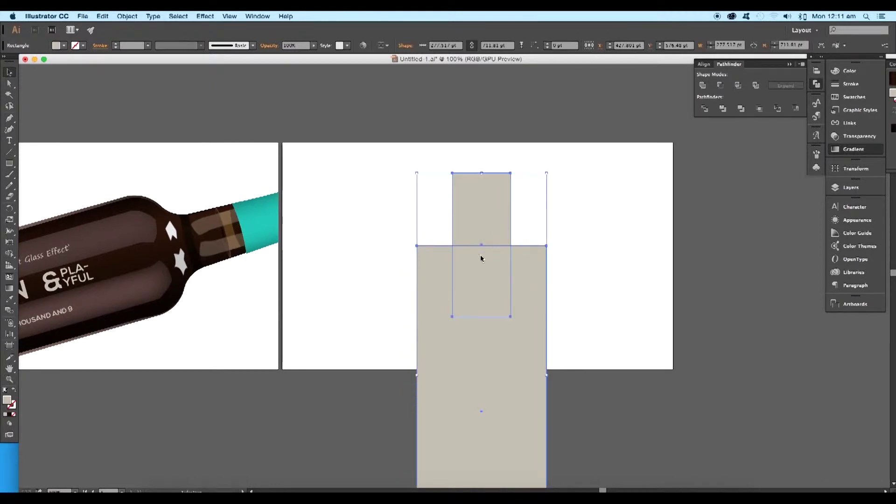
shift+click(480, 255)
click(705, 88)
key(space)
drag(536, 226, 546, 216)
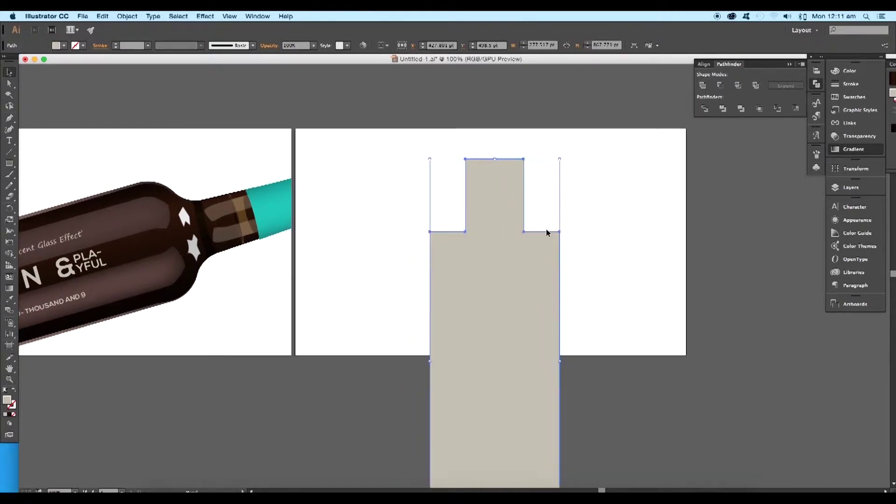
Step: Lower the two outer shoulder anchor points together so that the shoulders slope down from the neck
click(10, 83)
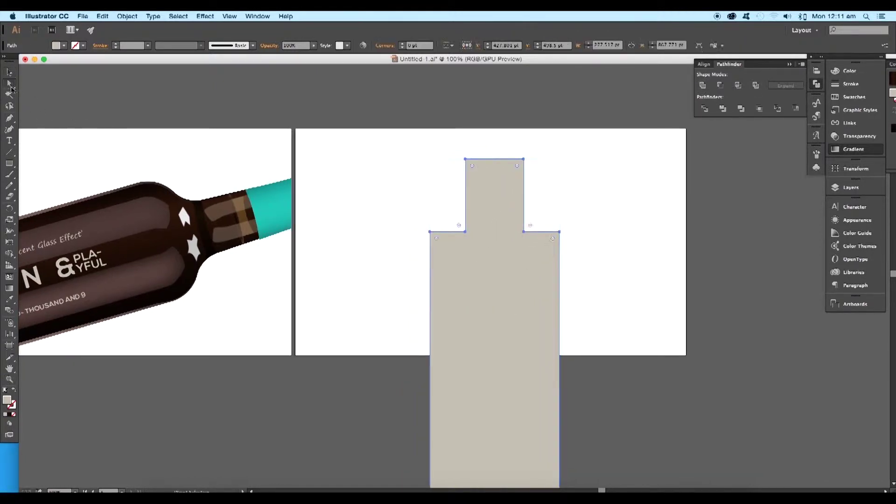
click(355, 231)
click(429, 232)
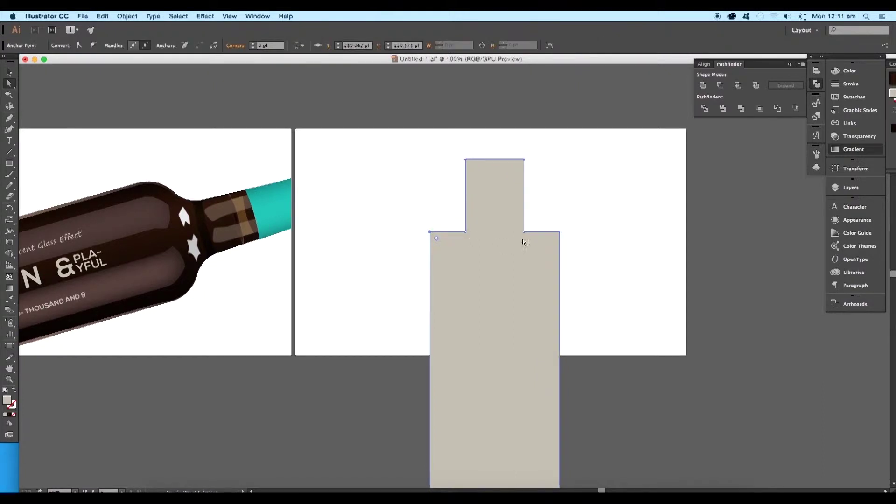
shift+click(561, 233)
drag(561, 233, 560, 253)
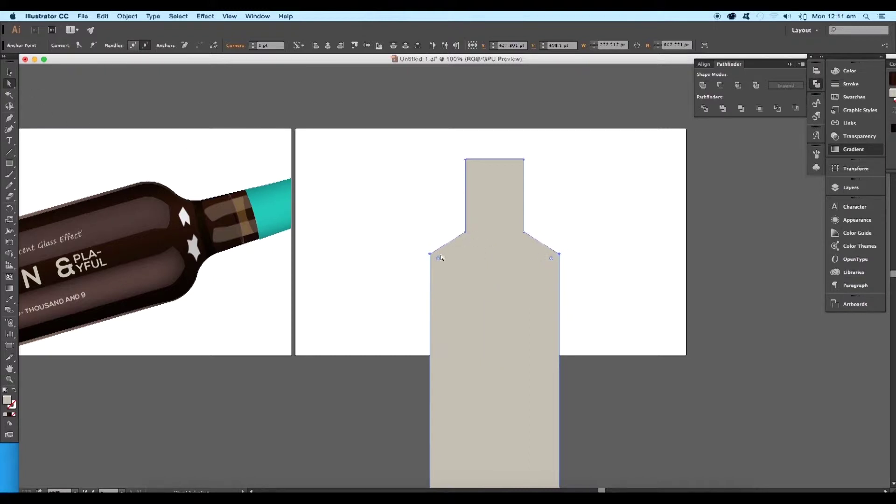
Step: Round the two outer shoulder corners and the two corners at the base of the neck into smooth curves
drag(439, 262, 468, 282)
click(465, 232)
shift+click(523, 233)
drag(532, 228, 583, 220)
click(583, 221)
click(10, 73)
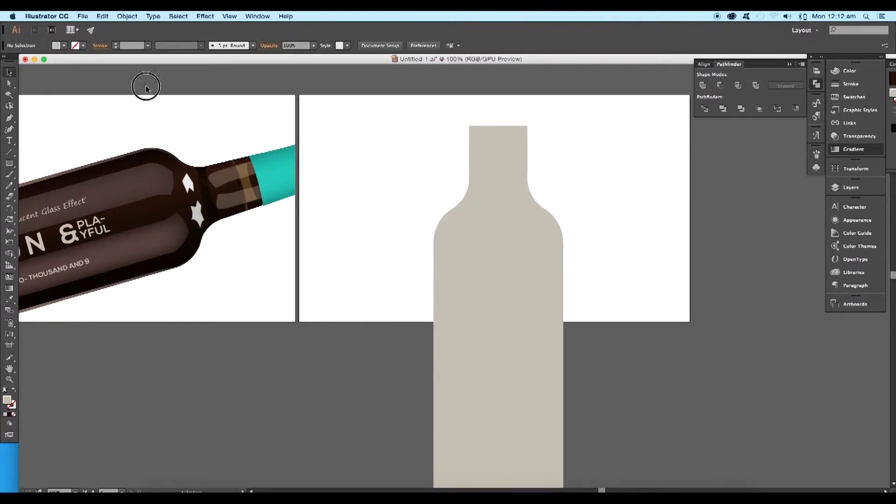
Step: Fill the bottle shape with the dark brown linear gradient and open the gradient settings
click(499, 223)
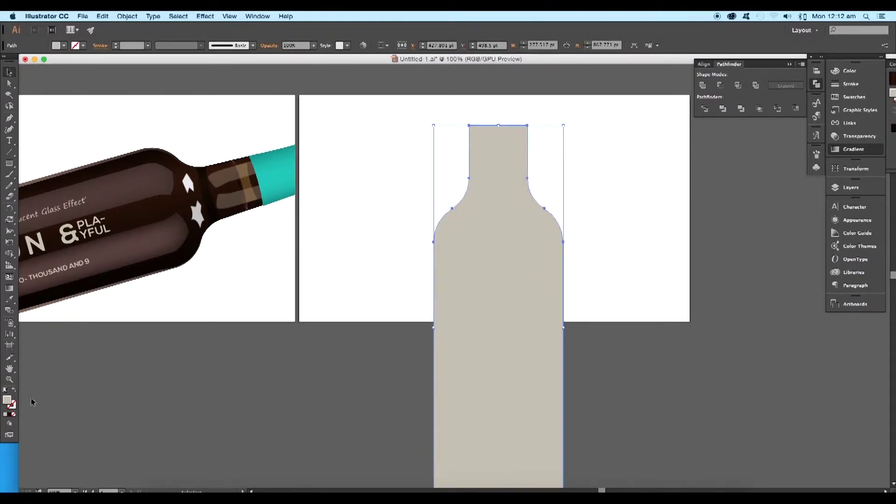
click(10, 416)
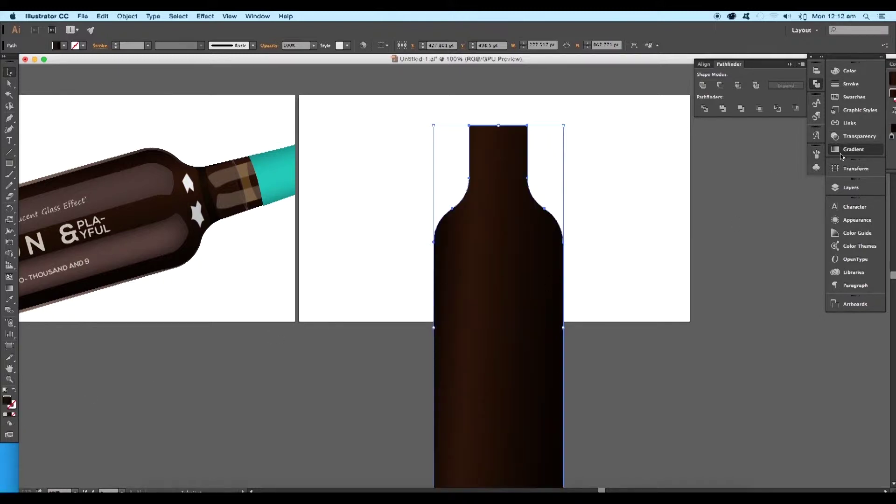
click(853, 149)
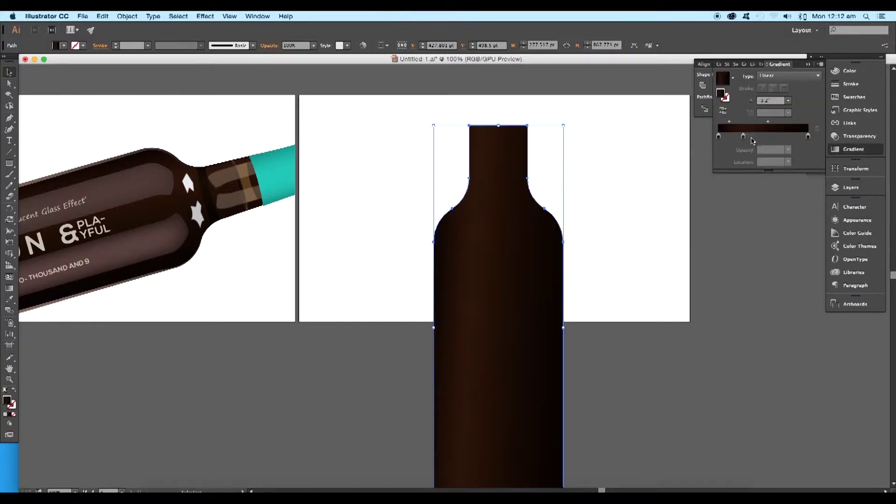
Step: Adjust the brightness of the gradient's first colour stop in HSB mode so its colour is #0F0603
click(719, 136)
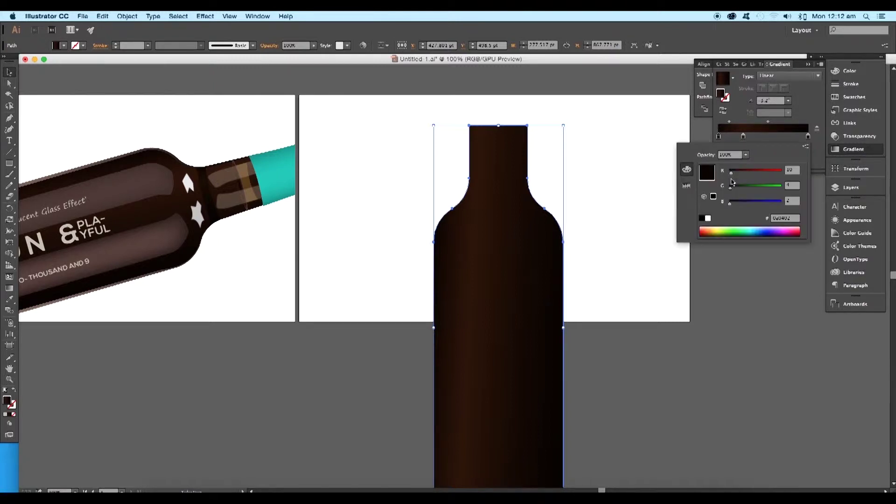
click(806, 149)
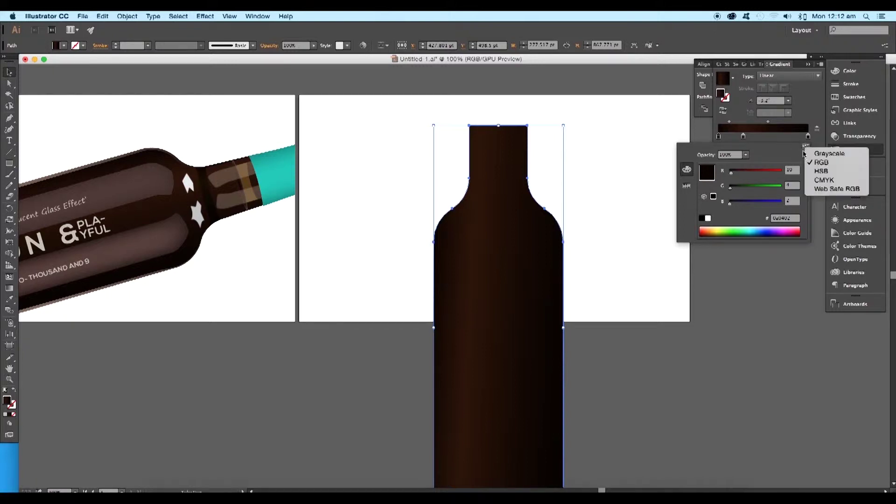
click(818, 172)
drag(736, 207, 734, 205)
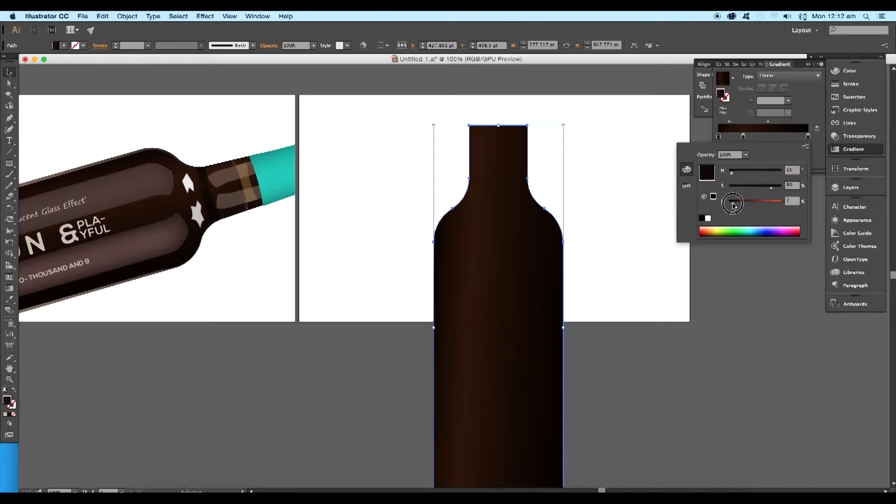
click(804, 152)
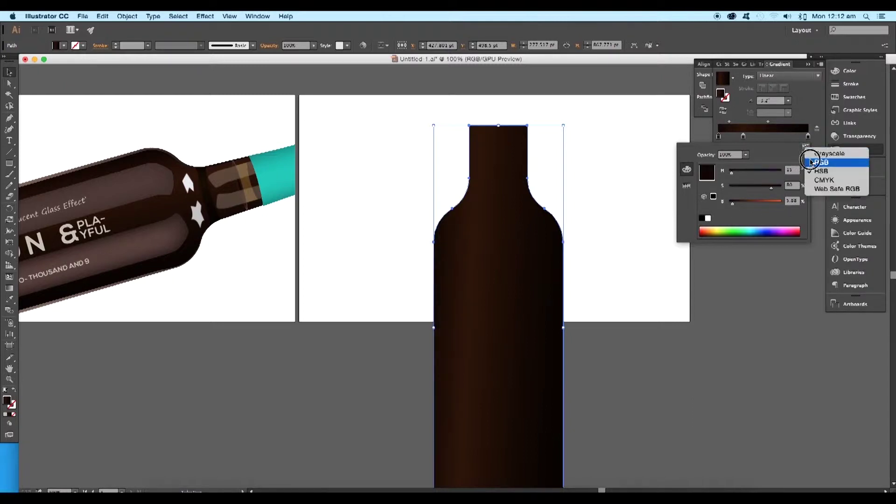
click(817, 162)
drag(788, 220, 768, 219)
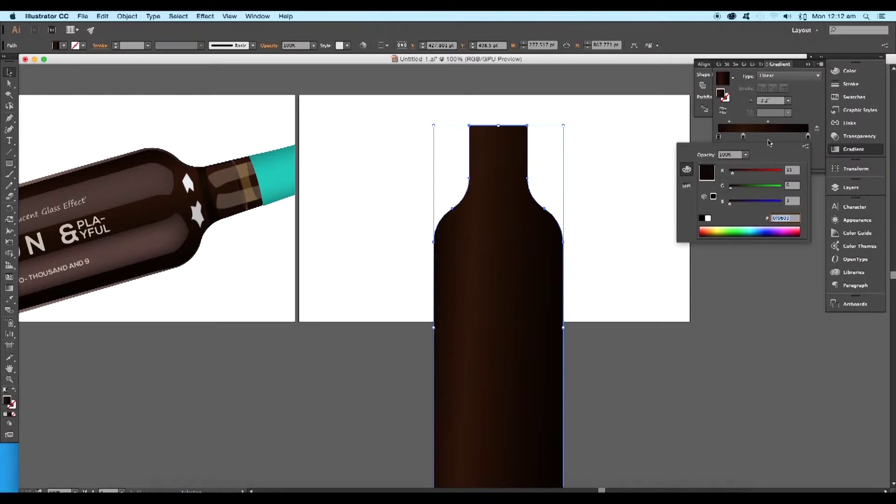
click(792, 124)
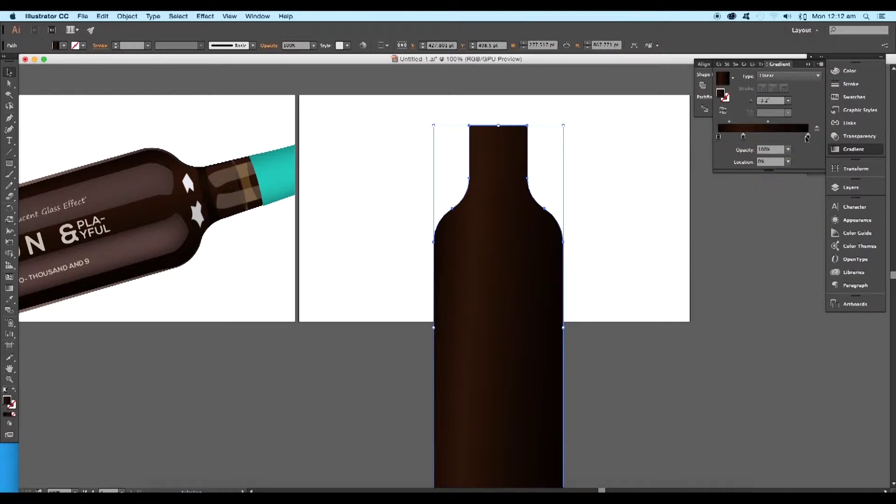
Step: Shift the middle gradient stop closer to the centre and brighten its colour to RGB 52, 24, 9
drag(743, 137, 757, 139)
double_click(757, 138)
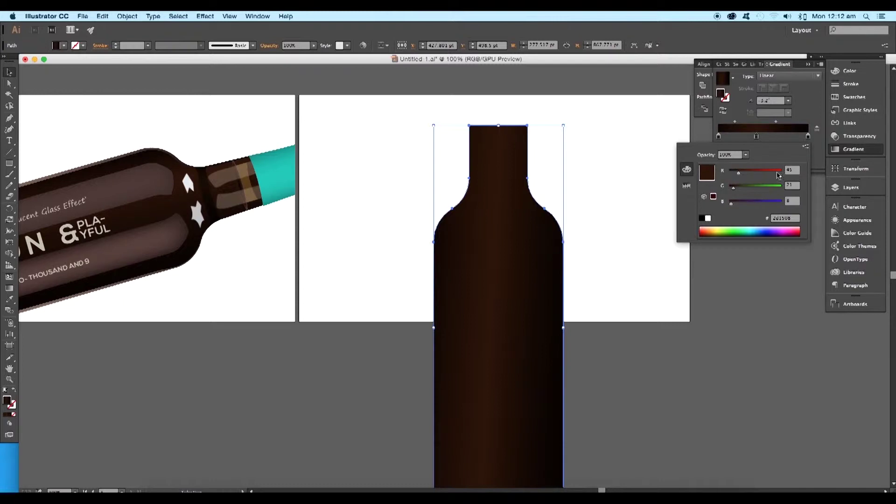
click(806, 146)
click(820, 170)
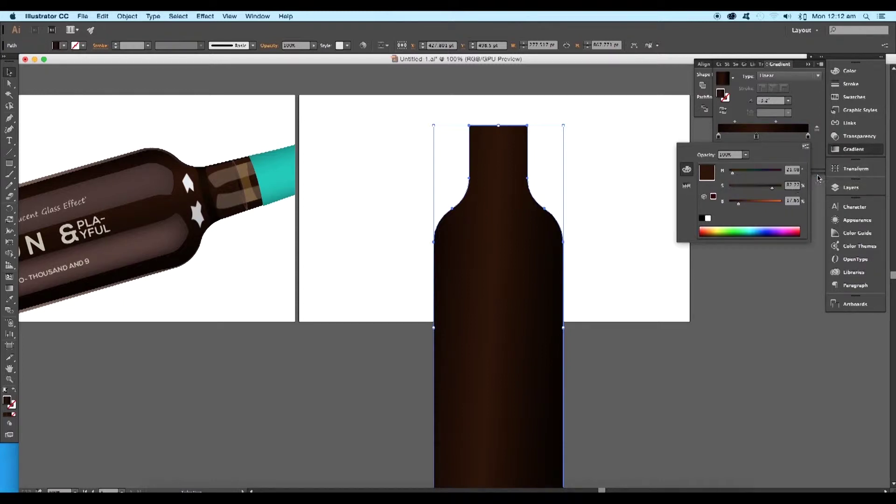
mouse_move(744, 206)
mouse_down()
mouse_move(764, 205)
mouse_move(742, 207)
mouse_up()
click(806, 146)
click(817, 161)
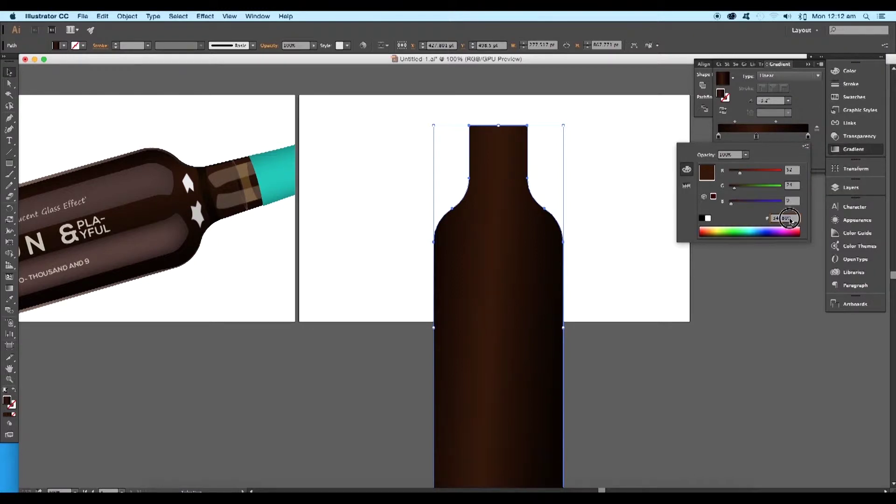
click(809, 137)
double_click(809, 137)
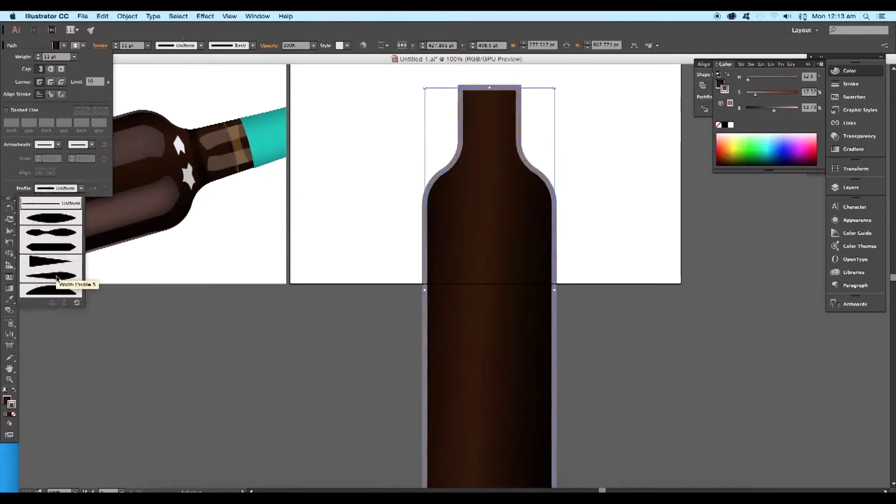
click(56, 279)
click(399, 222)
click(605, 163)
drag(563, 285, 588, 186)
drag(570, 268, 553, 299)
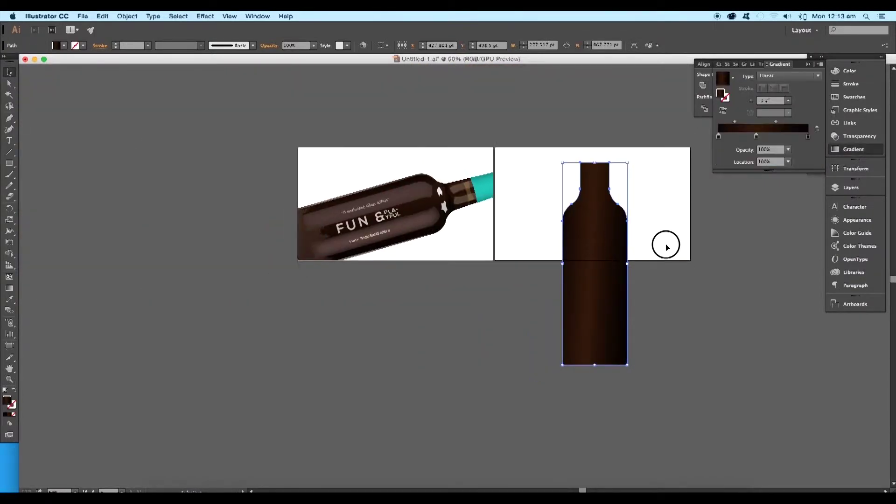
Step: Give the bottle a muted greyish-brown outline stroke with a weight of 11 pt
scroll(595, 234, up, 1)
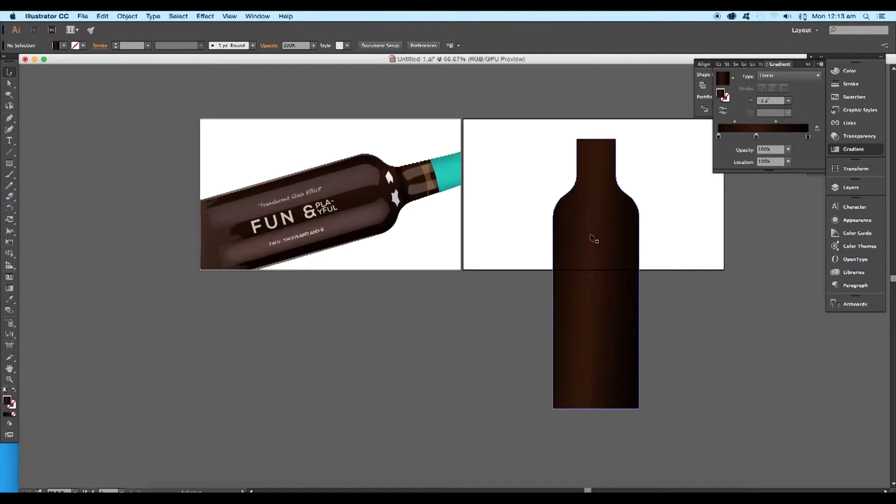
drag(596, 234, 549, 233)
super+click(548, 238)
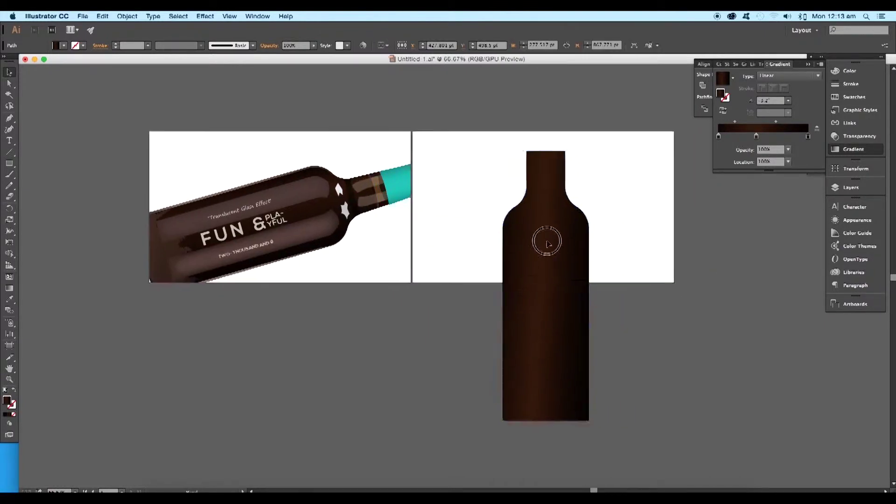
click(12, 405)
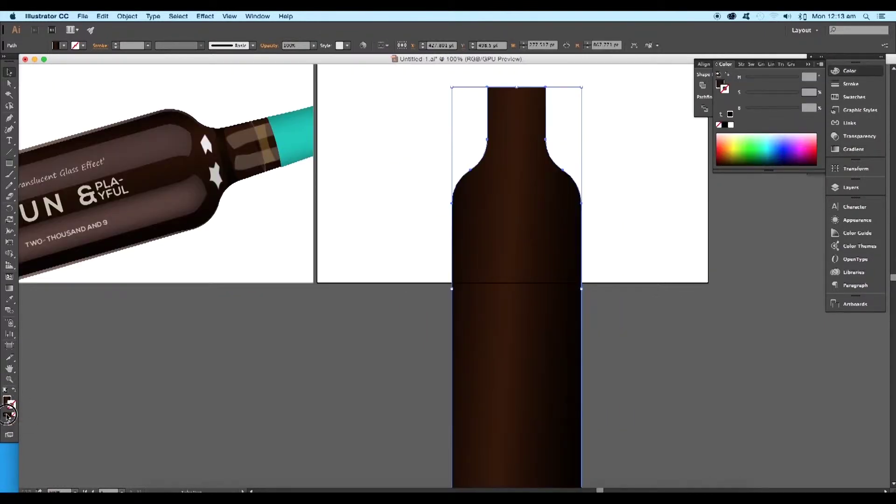
click(14, 413)
double_click(12, 403)
click(394, 156)
click(595, 108)
scroll(129, 47, up, 5)
click(350, 193)
click(511, 150)
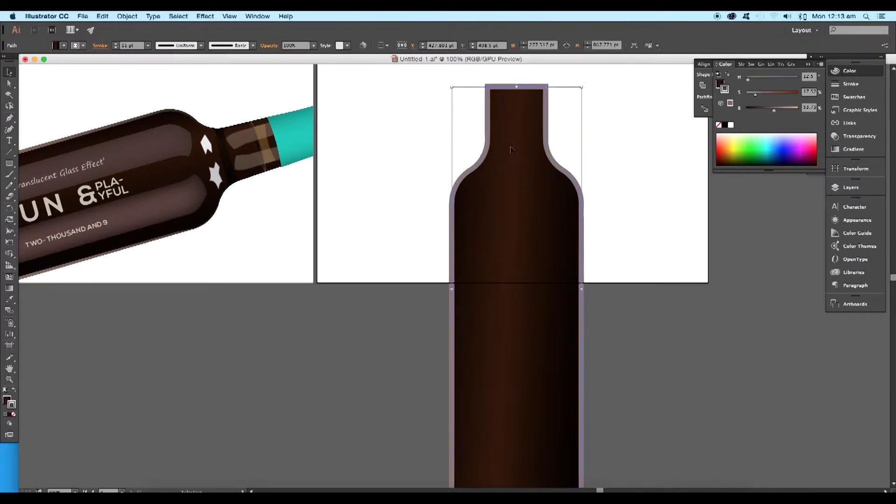
Step: Round both bottom corners of the bottle to a radius of about 39 pt
scroll(511, 149, down, 8)
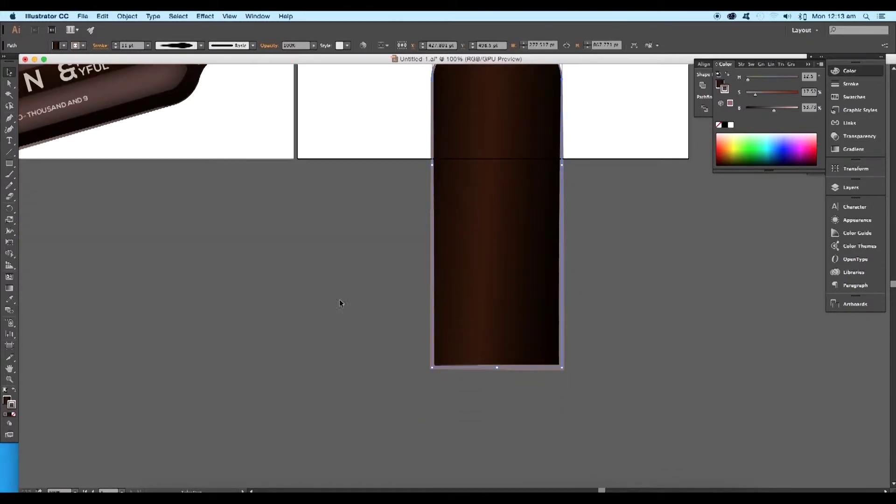
click(5, 84)
click(438, 365)
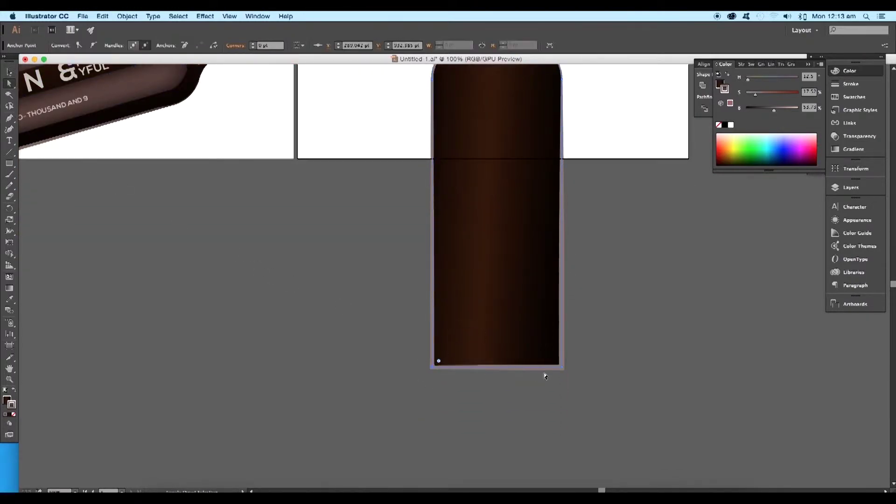
drag(555, 363, 536, 347)
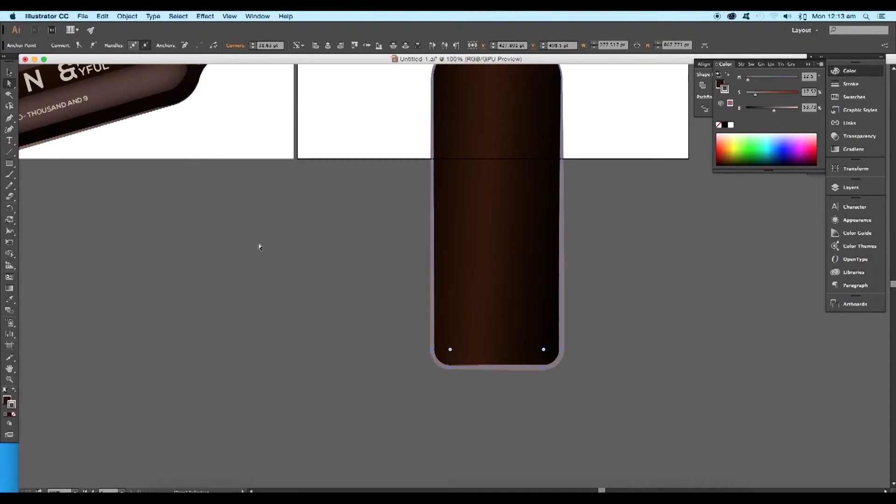
click(10, 72)
Step: Apply Width Profile 5 to the bottle's outline stroke and reduce the stroke weight to 6 pt
key(super+plus)
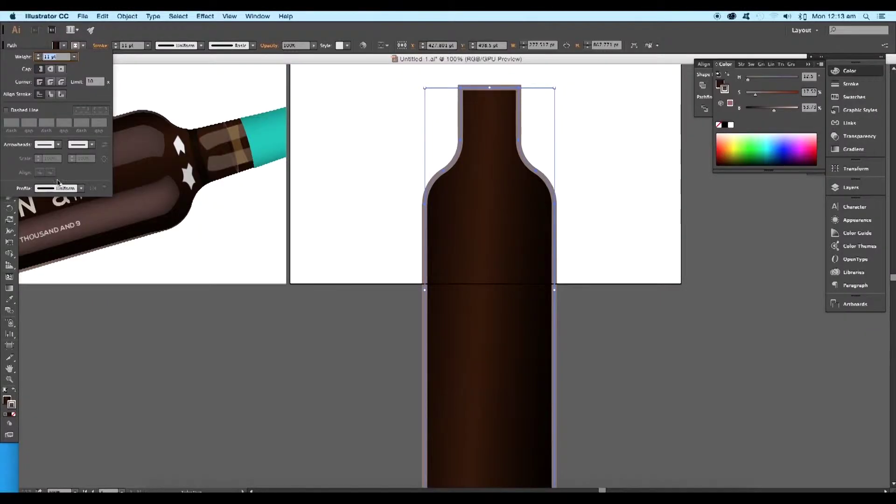
click(80, 188)
click(56, 277)
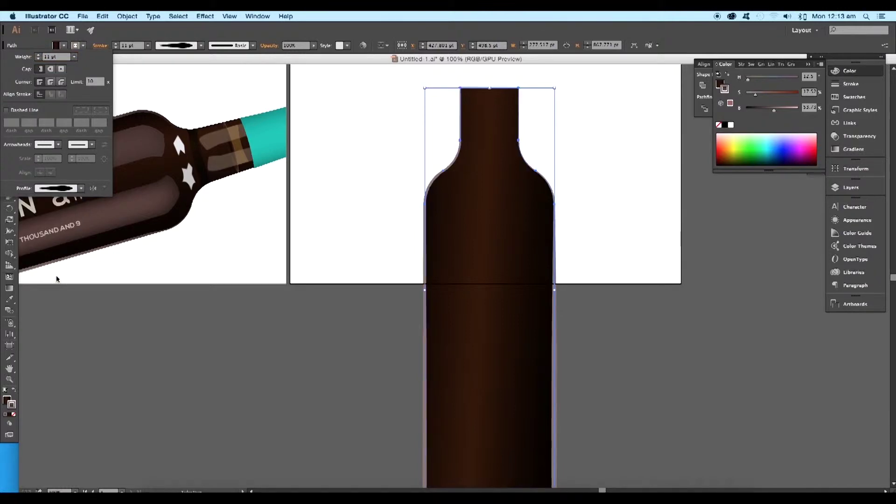
click(399, 222)
click(605, 163)
drag(564, 283, 589, 186)
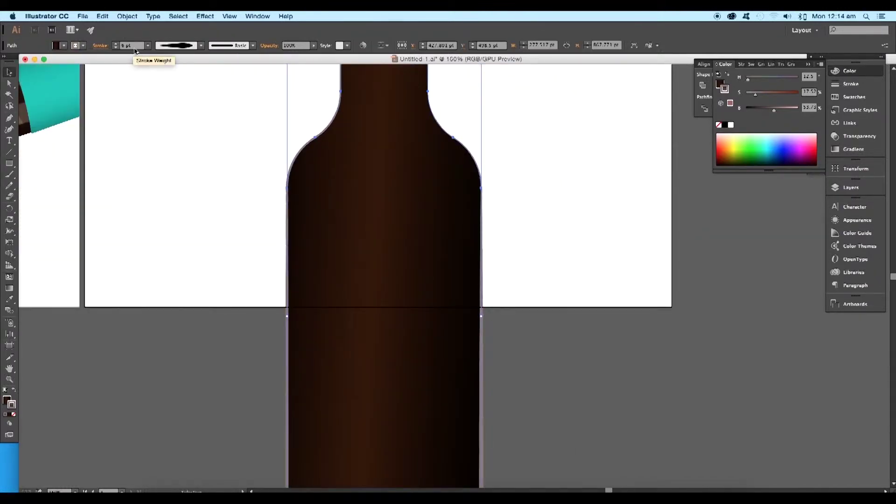
Step: Flip the stroke's width profile so the bottle's left edge is thicker, and set the stroke weight to 10 pt
drag(333, 283, 344, 170)
click(104, 47)
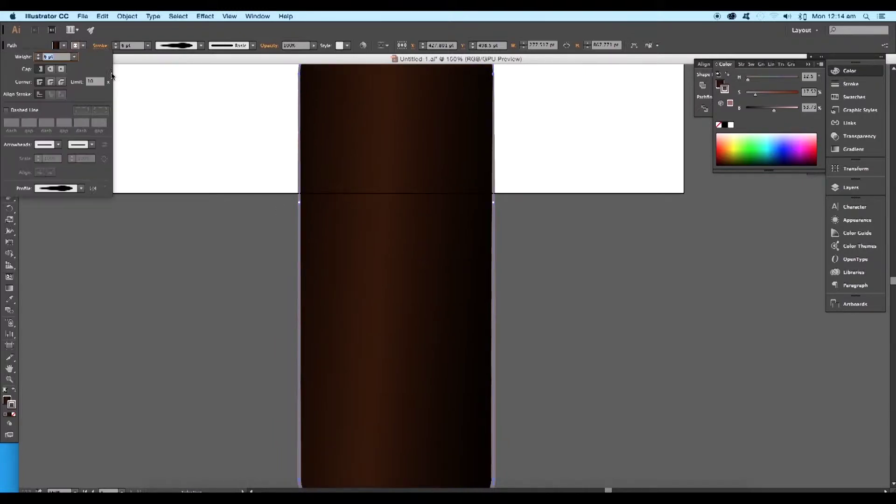
click(442, 262)
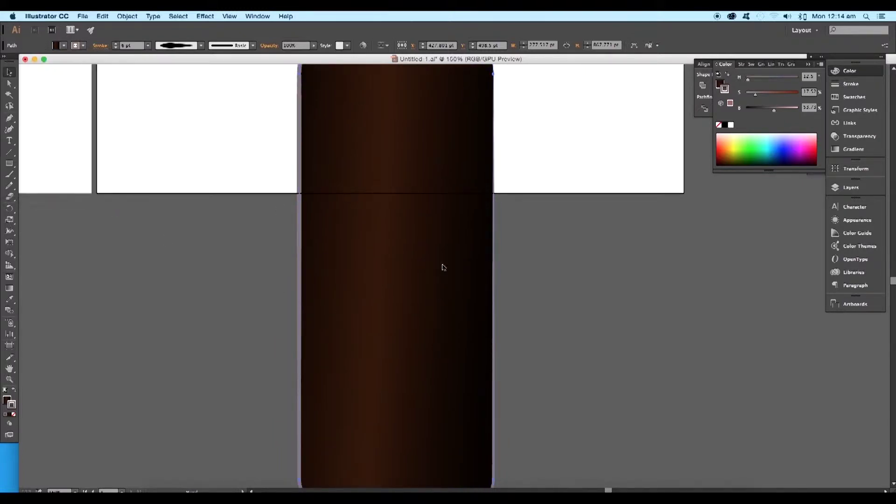
scroll(438, 263, down, 3)
key(super+minus)
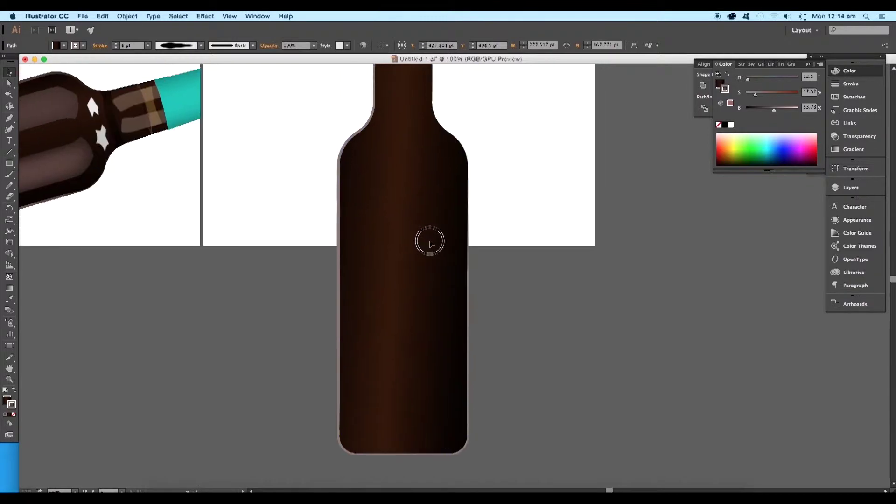
key(super+equal)
key(super+equal)
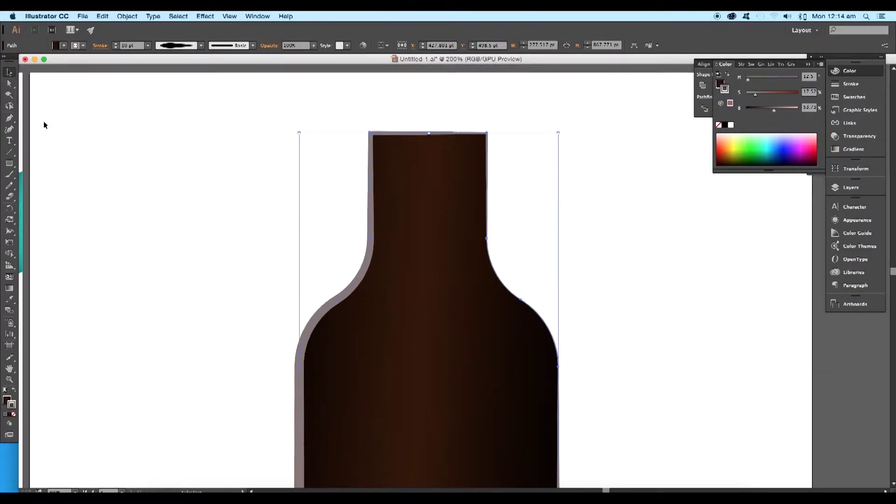
Step: Cut the bottle outline at both upper corners of the neck with the Scissors tool and delete the top edge segment
drag(10, 196, 41, 213)
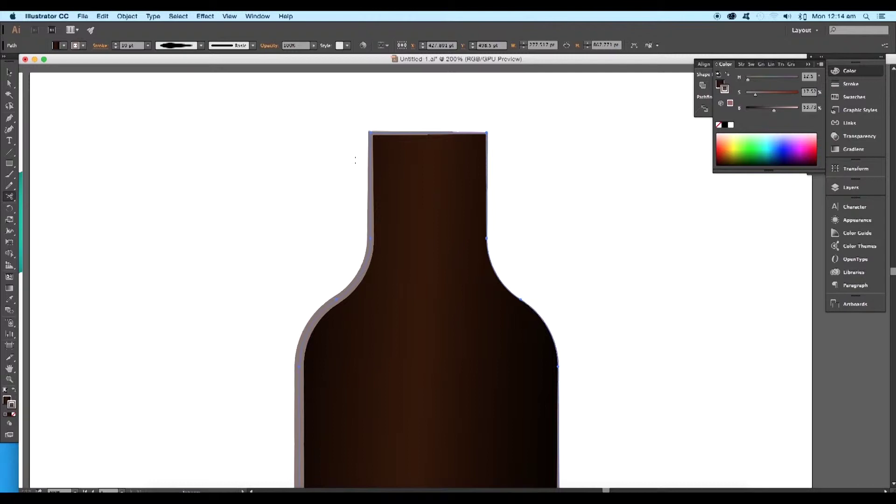
click(371, 134)
click(487, 133)
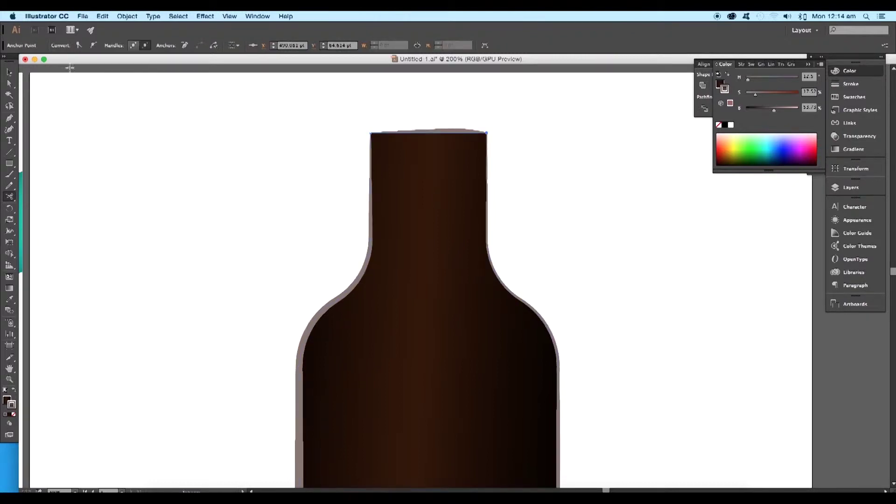
click(9, 71)
click(429, 133)
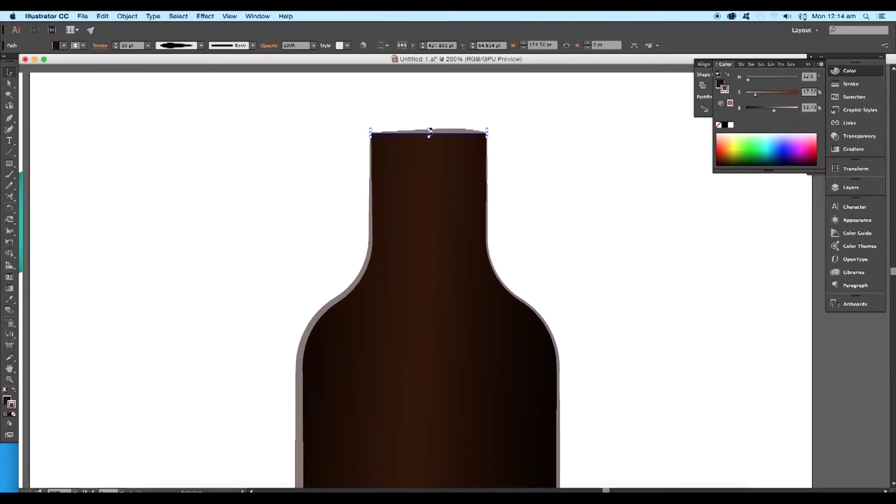
key(Delete)
scroll(446, 251, down, 3)
scroll(449, 276, down, 3)
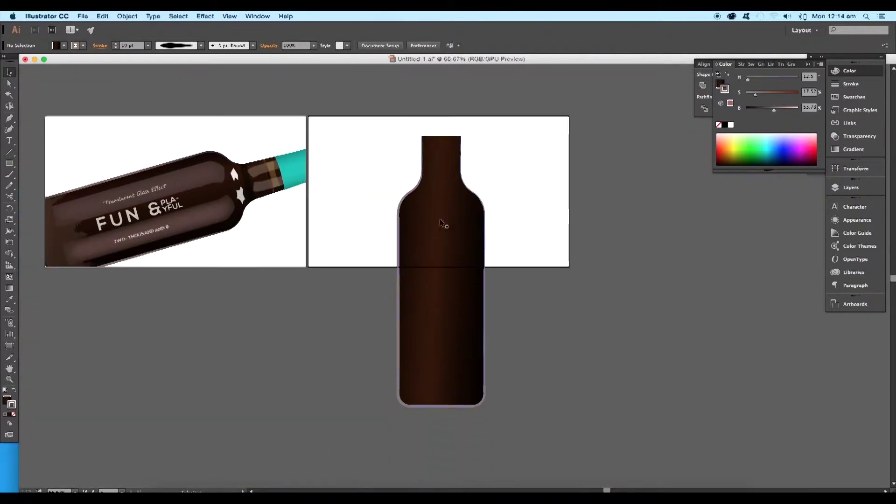
Step: Reduce the stroke weight of the bottle's outline to 7 pt
scroll(438, 223, up, 2)
drag(435, 228, 469, 187)
scroll(444, 222, down, 1)
click(469, 187)
scroll(137, 49, down, 2)
scroll(136, 48, down, 1)
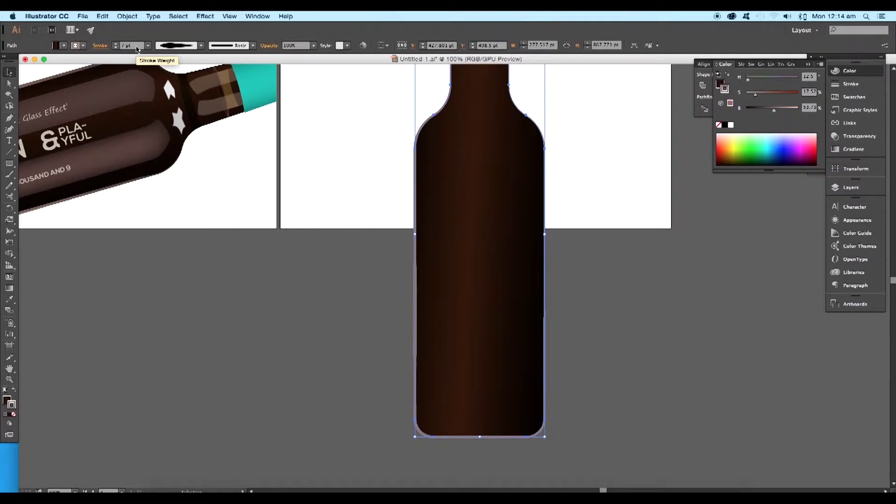
click(254, 262)
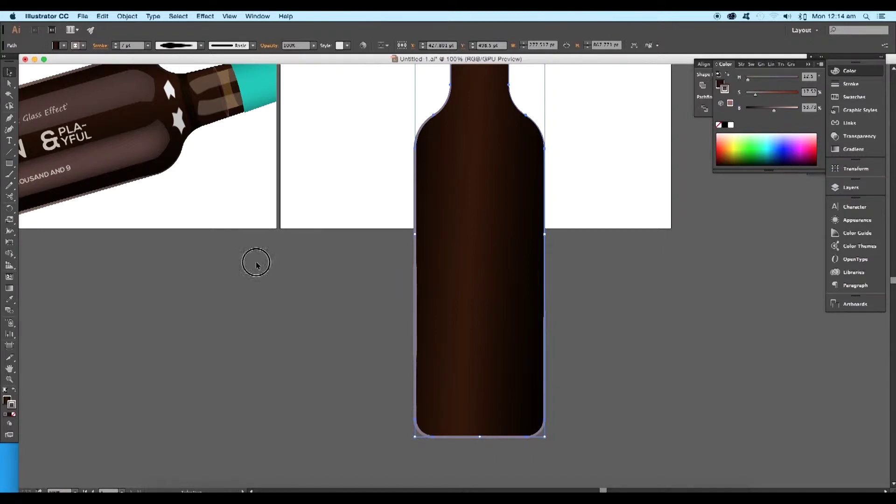
Step: Convert the bottle's tapered stroke into a filled shape with Outline Stroke and ungroup it from the bottle body
drag(408, 257, 248, 280)
scroll(303, 251, up, 3)
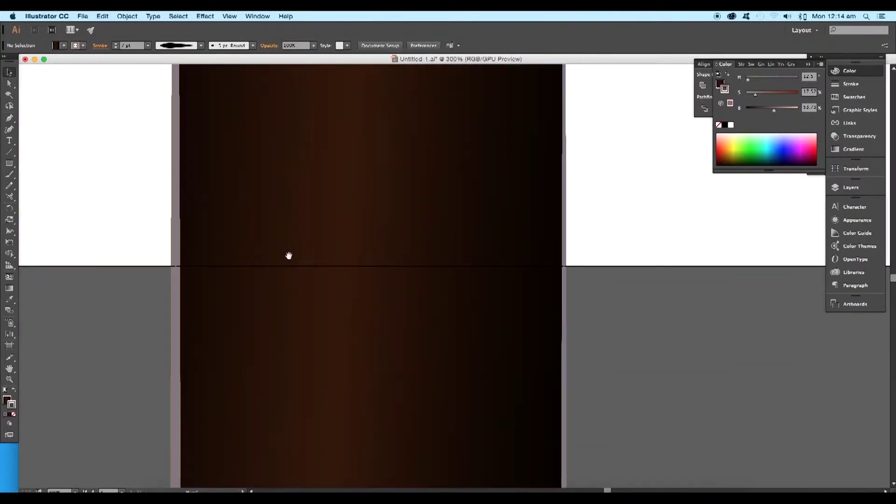
drag(288, 256, 340, 239)
scroll(340, 243, down, 1)
click(344, 240)
click(126, 16)
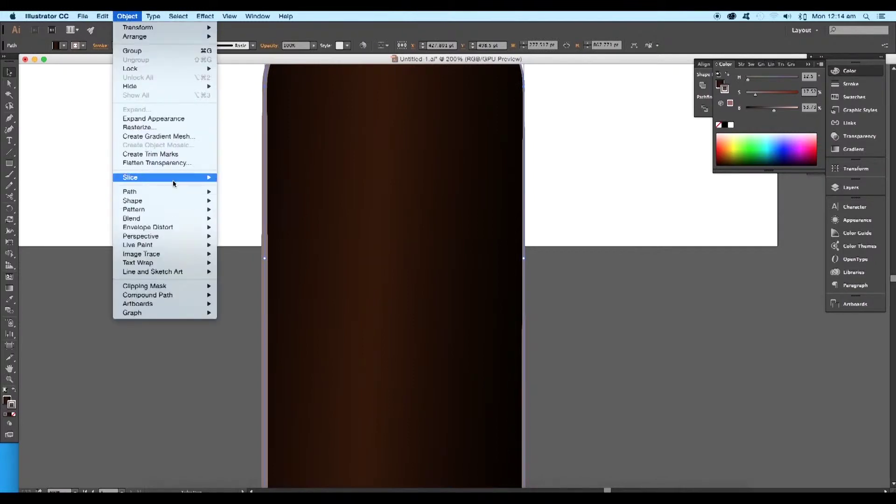
mouse_move(176, 191)
click(273, 213)
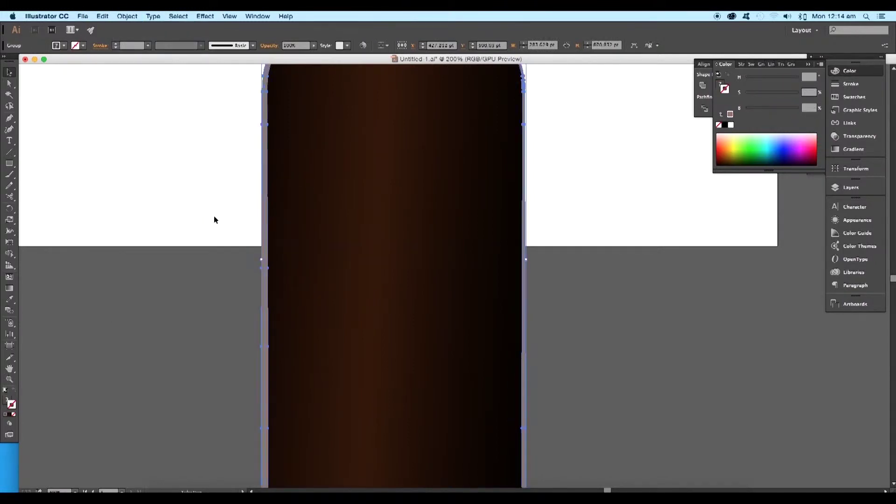
right_click(269, 250)
click(293, 302)
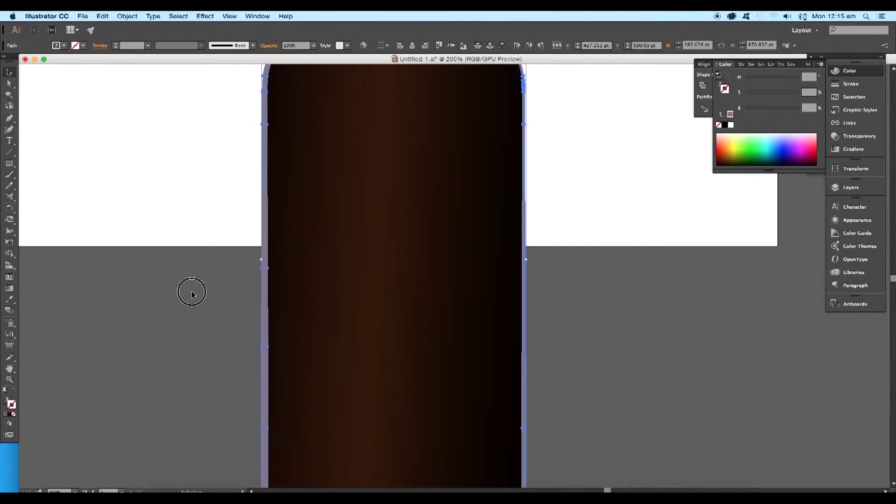
Step: Make two copies of the bottle body, offset horizontally from each other, and select both copies
click(439, 314)
drag(439, 314, 457, 286)
key(super+minus)
key(super+minus)
scroll(458, 289, right, 3)
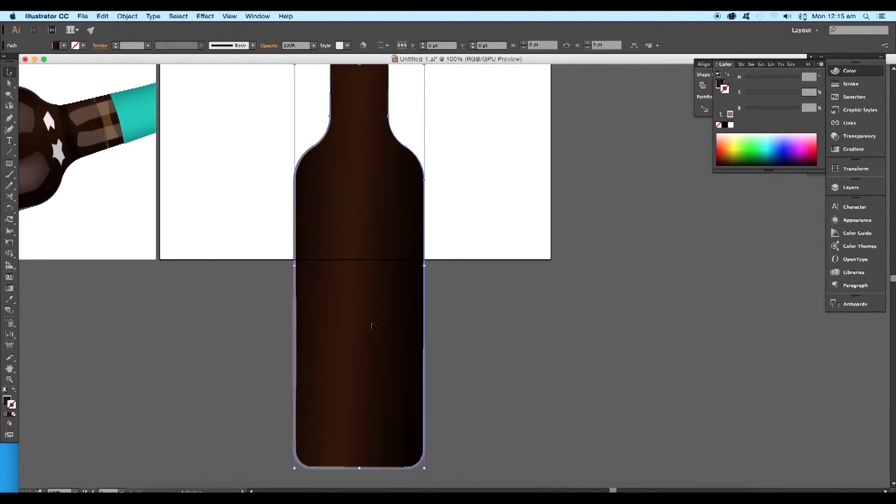
key(v)
drag(384, 267, 404, 279)
shift+click(347, 273)
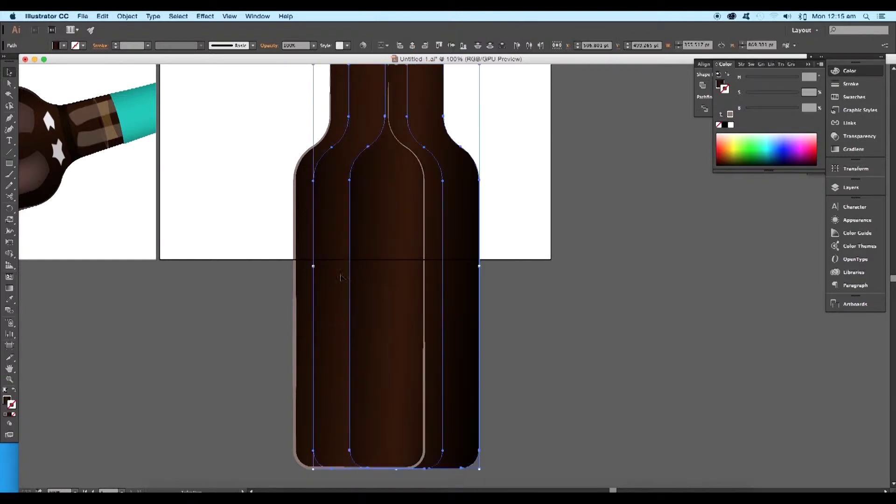
Step: Subtract the front bottle copy from the one behind with Minus Front and fill the remaining strip with light blue
click(706, 97)
click(720, 86)
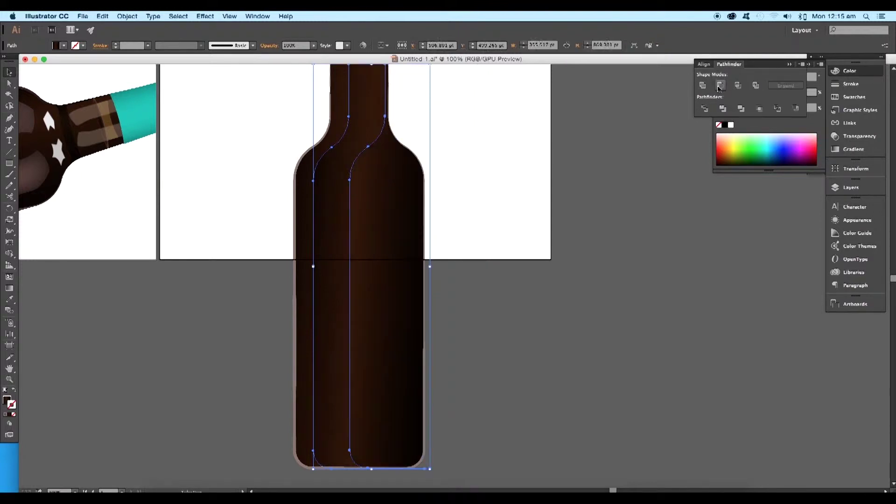
scroll(443, 199, up, 3)
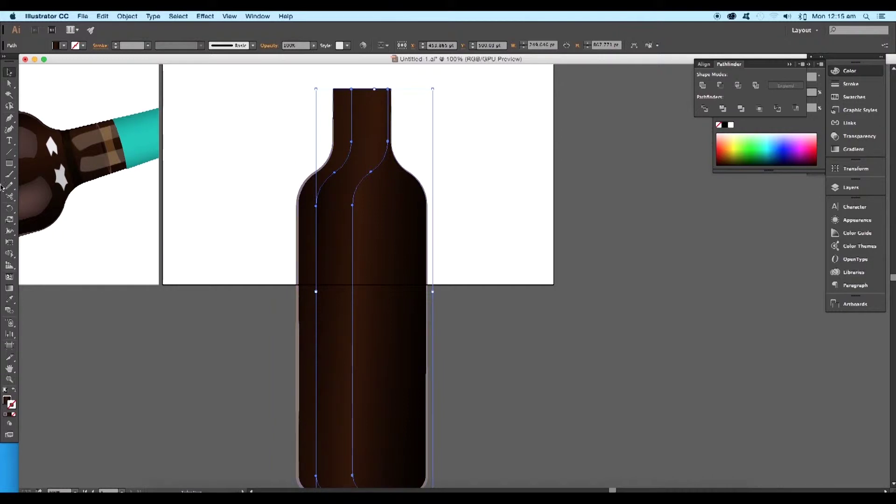
click(63, 46)
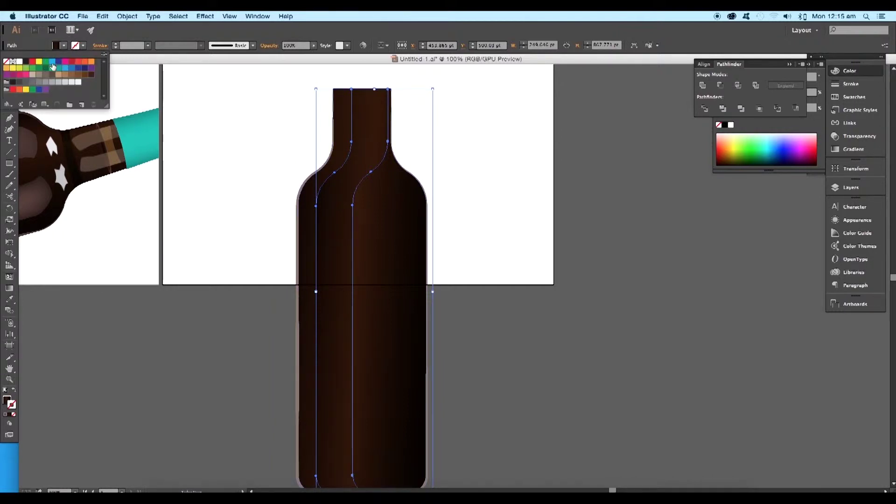
click(52, 66)
click(238, 163)
scroll(245, 145, down, 4)
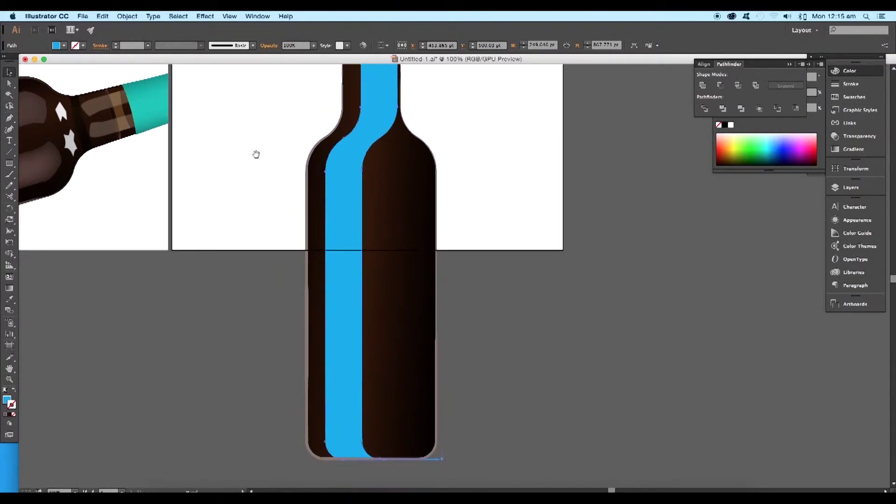
Step: Create a mirrored copy of the blue strip by reflecting it about the vertical axis
click(327, 212)
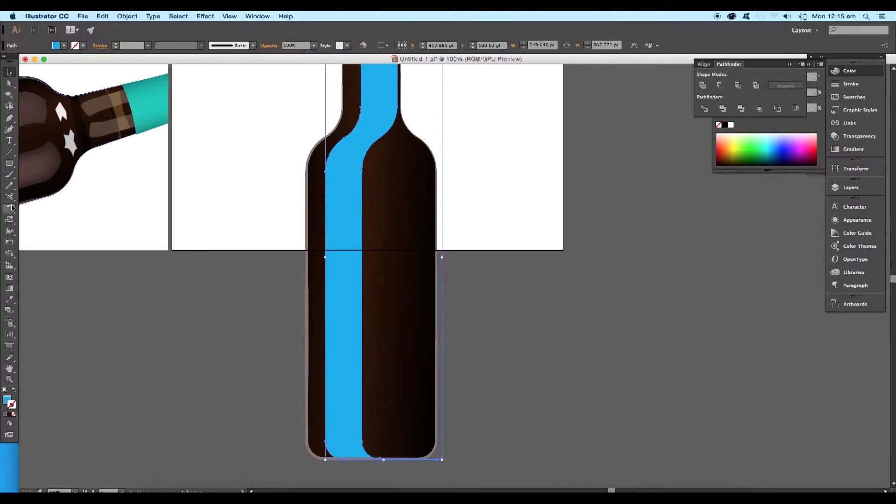
drag(13, 208, 26, 220)
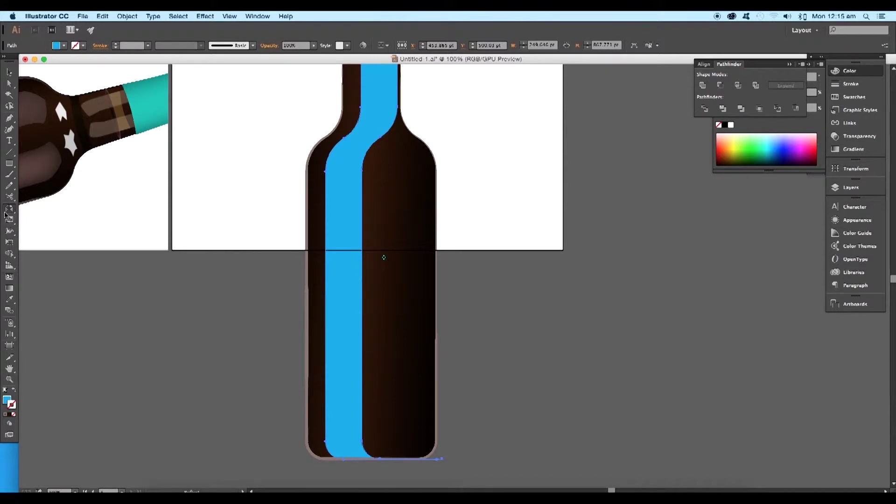
double_click(9, 210)
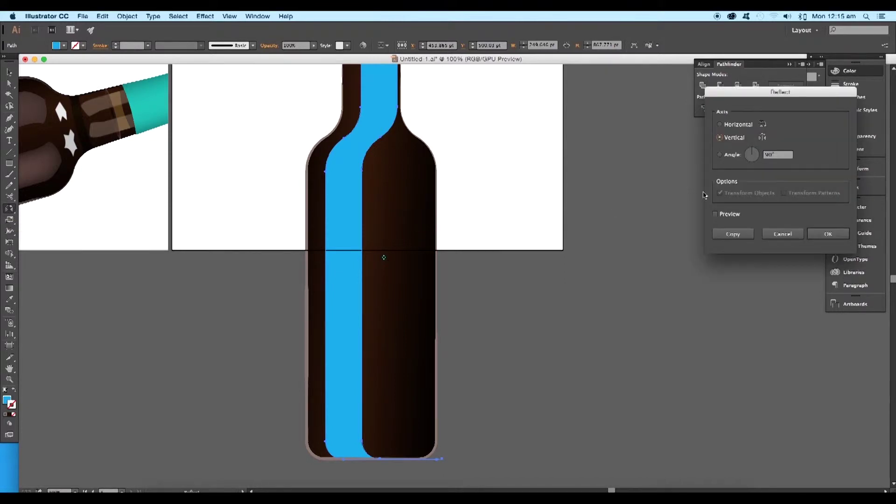
click(733, 234)
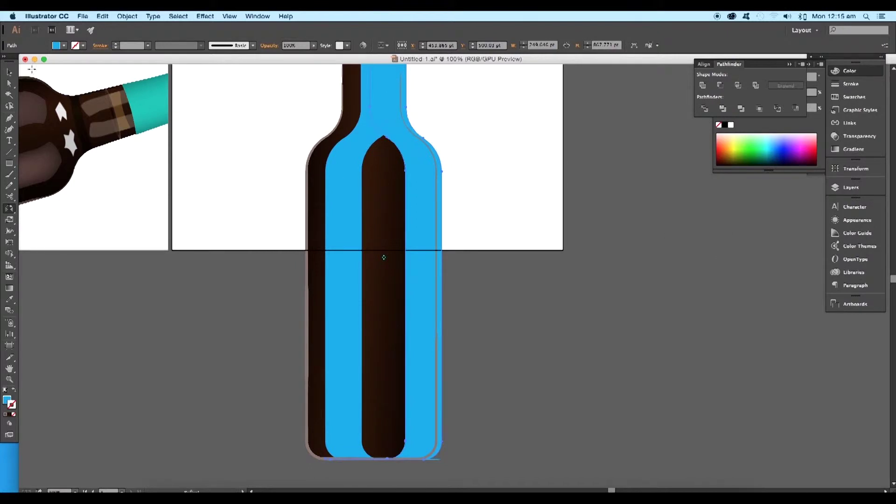
Step: Position the mirrored blue strip inside the bottle's right side so the two strips sit symmetrically on the body
click(10, 72)
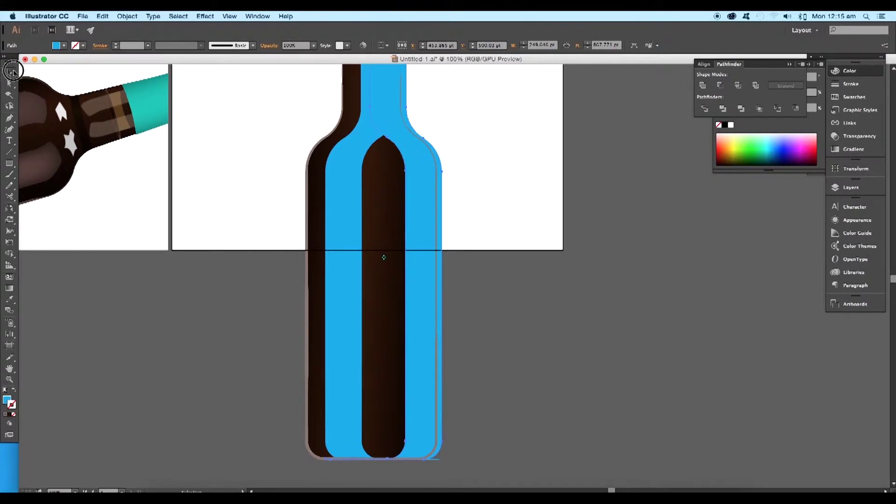
click(477, 268)
drag(431, 273, 406, 275)
key(super+a)
click(496, 268)
drag(344, 280, 338, 280)
click(275, 275)
drag(397, 178, 402, 316)
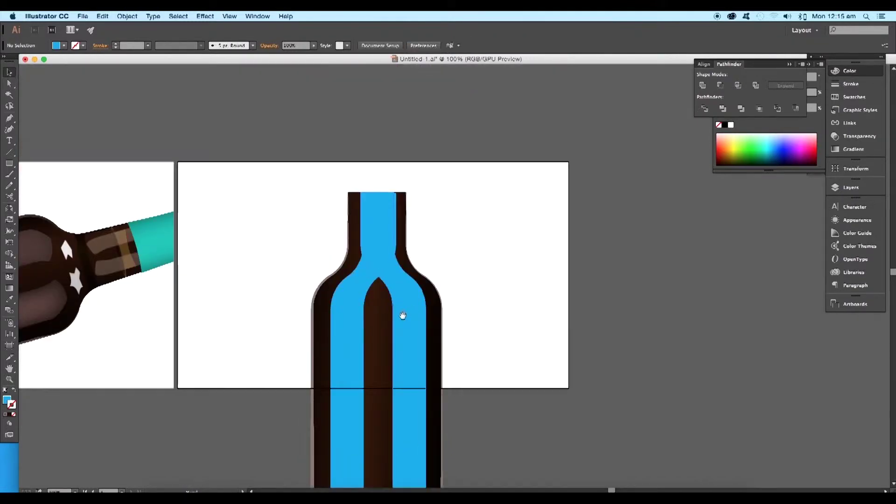
Step: Draw an open curved path across both blue strips at the bottle's shoulder with the Pen tool, dipping between them
scroll(399, 298, up, 3)
drag(386, 286, 433, 290)
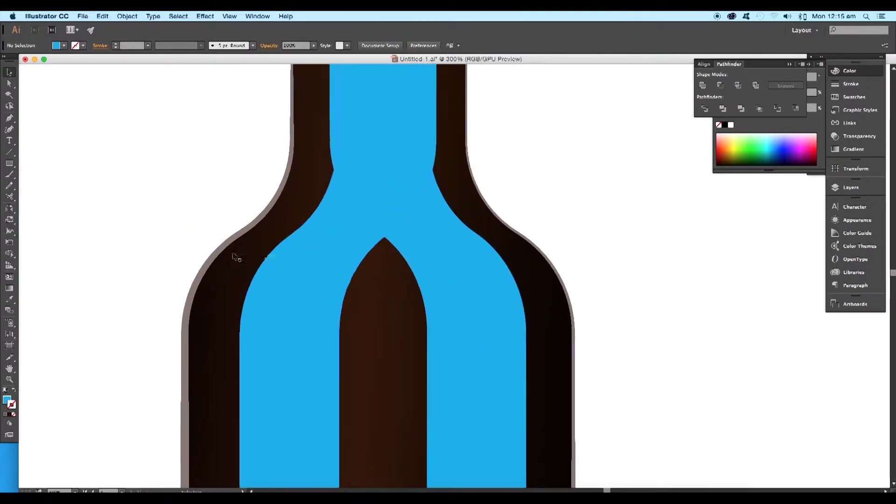
key(p)
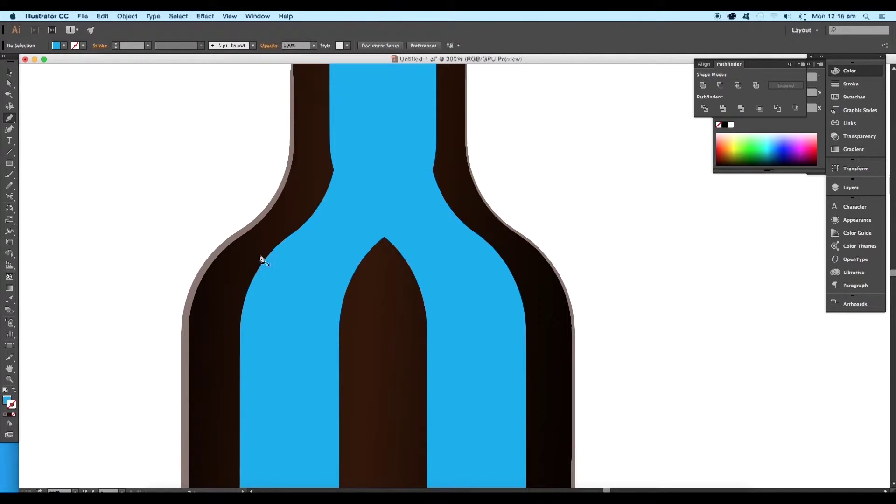
click(259, 253)
mouse_move(353, 295)
mouse_down()
mouse_move(368, 332)
mouse_move(359, 300)
mouse_up()
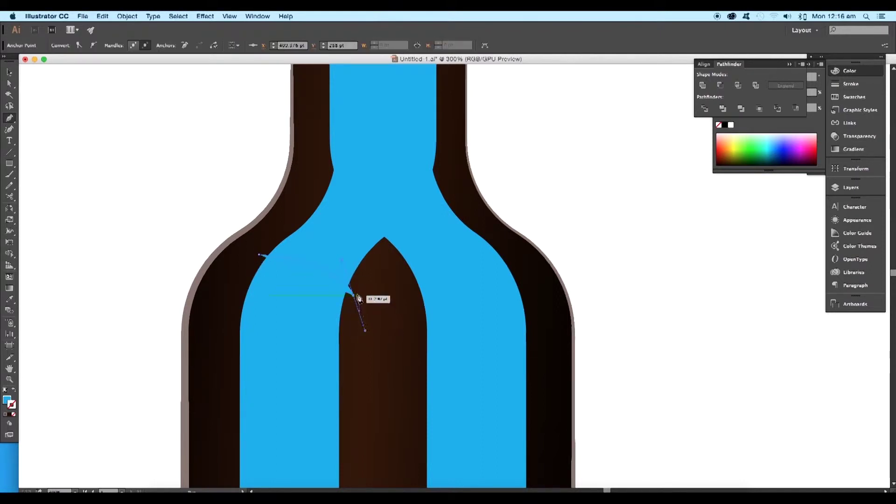
click(408, 295)
drag(509, 255, 616, 242)
Step: Remove the fill from the shoulder path and give it a black stroke
key(v)
click(15, 398)
double_click(12, 405)
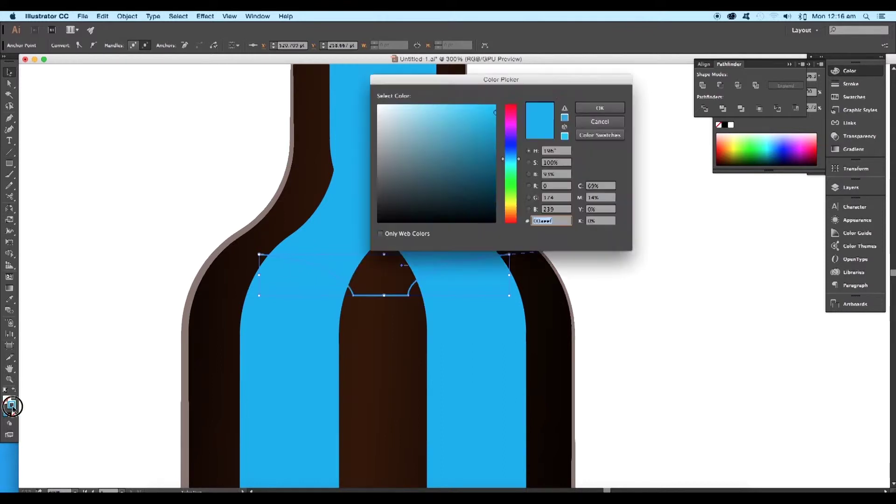
click(459, 218)
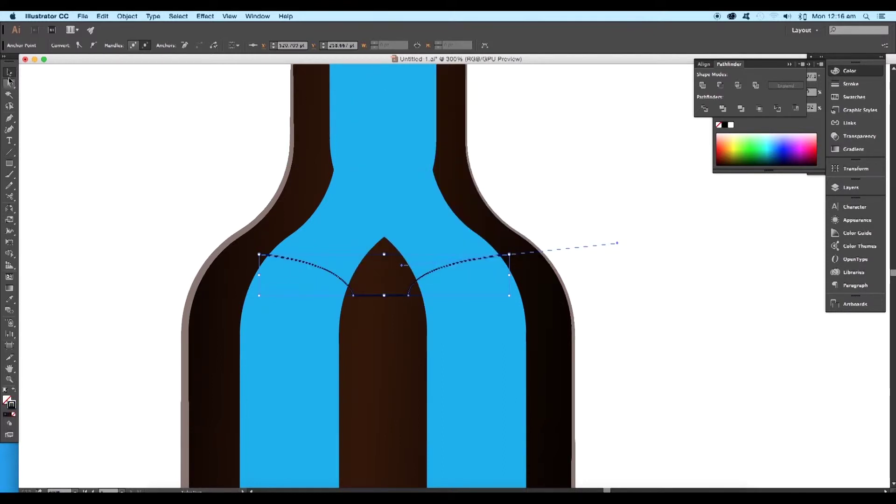
click(162, 124)
Step: Split the two blue strips along the shoulder path with the Shape Builder tool, turning their lower parts into separate shapes
click(395, 297)
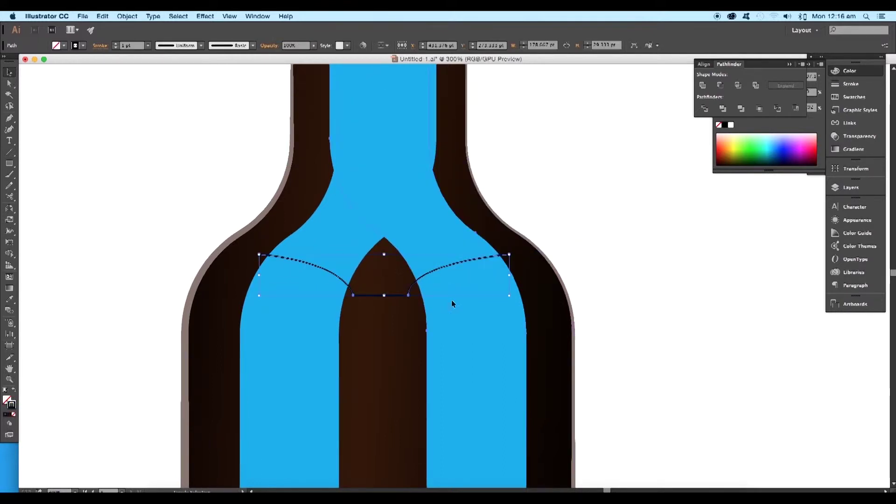
shift+click(306, 322)
key(shift+m)
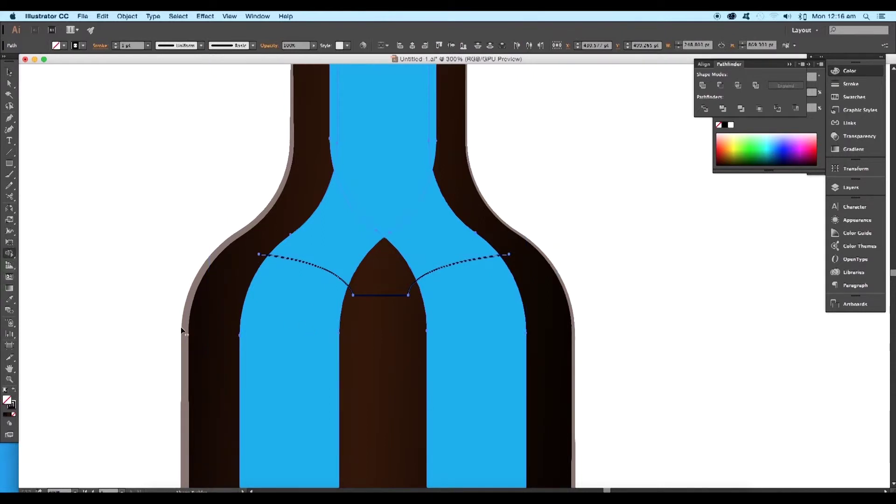
click(326, 359)
click(456, 344)
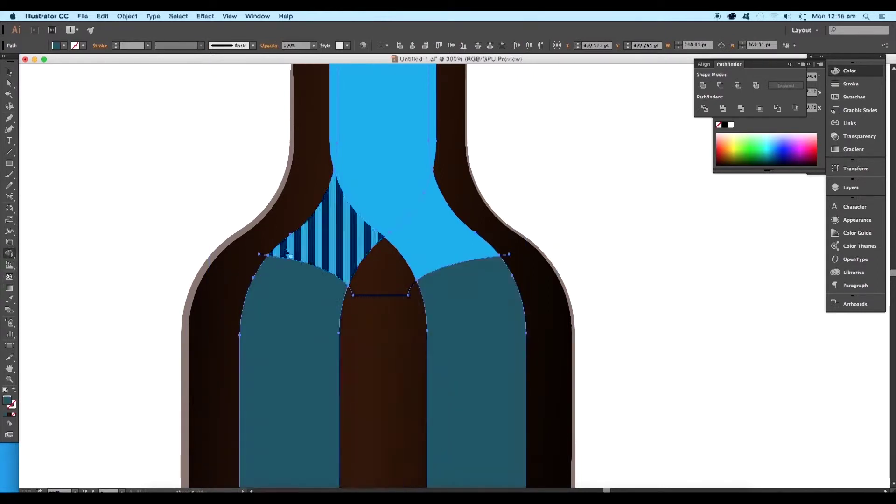
Step: Delete the leftover shoulder path and the light blue pieces above the cut, keeping only the two lower strips
click(9, 73)
click(90, 90)
click(377, 295)
key(Delete)
click(413, 257)
key(Delete)
click(344, 245)
key(Delete)
scroll(389, 276, down, 5)
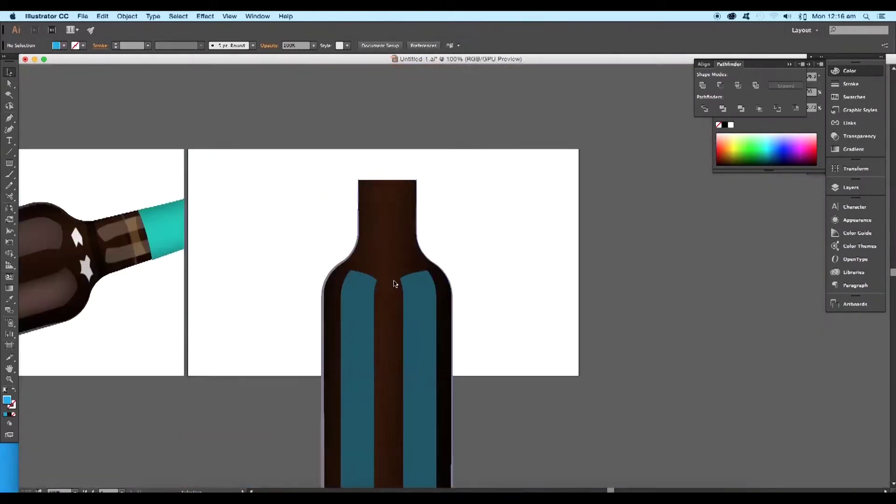
Step: Reshape the upper outer corner of the left strip into a softer curve by adding and adjusting anchor points
scroll(405, 274, up, 6)
scroll(404, 273, down, 1)
scroll(403, 273, left, 1)
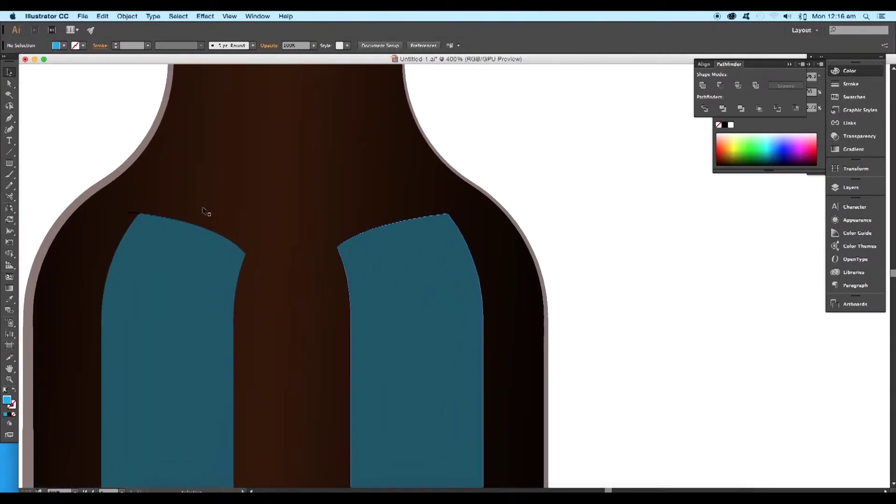
click(154, 214)
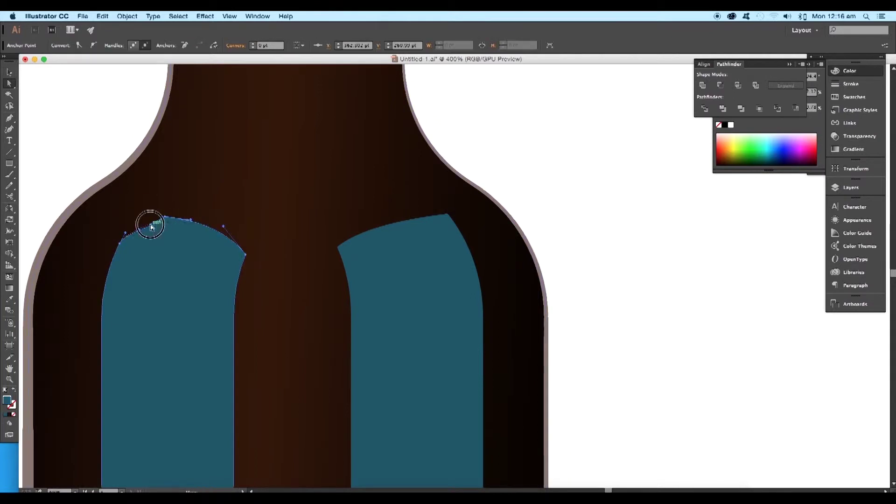
click(120, 244)
key(a)
drag(101, 291, 101, 273)
drag(153, 214, 167, 216)
Step: Adjust the anchor points at the right strip's upper outer corner to mirror the left strip's softened curve
scroll(233, 220, right, 4)
drag(345, 214, 314, 216)
drag(381, 289, 381, 257)
key(super+1)
Step: Recolour the left highlight strip with the muted brown 4e3a37 in place of the blue fill
click(300, 276)
drag(300, 275, 436, 254)
key(super+equal)
key(super+equal)
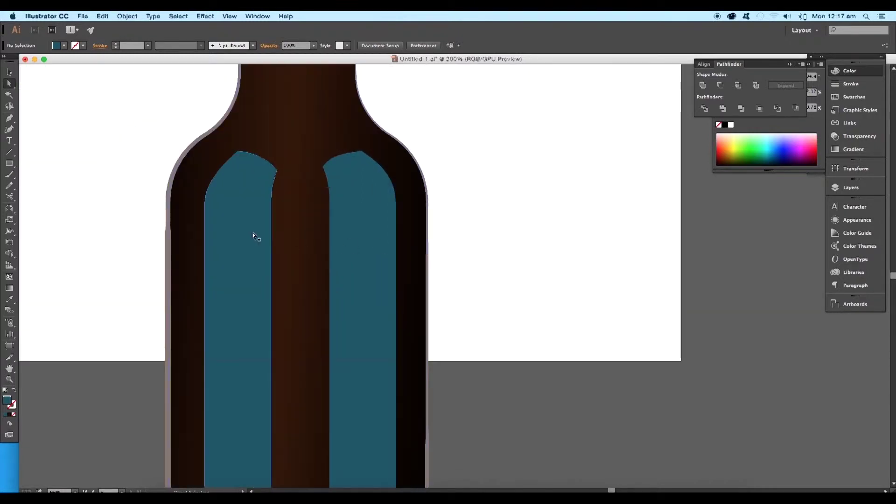
click(253, 233)
key(super+minus)
drag(253, 233, 551, 215)
double_click(7, 400)
click(511, 215)
click(427, 181)
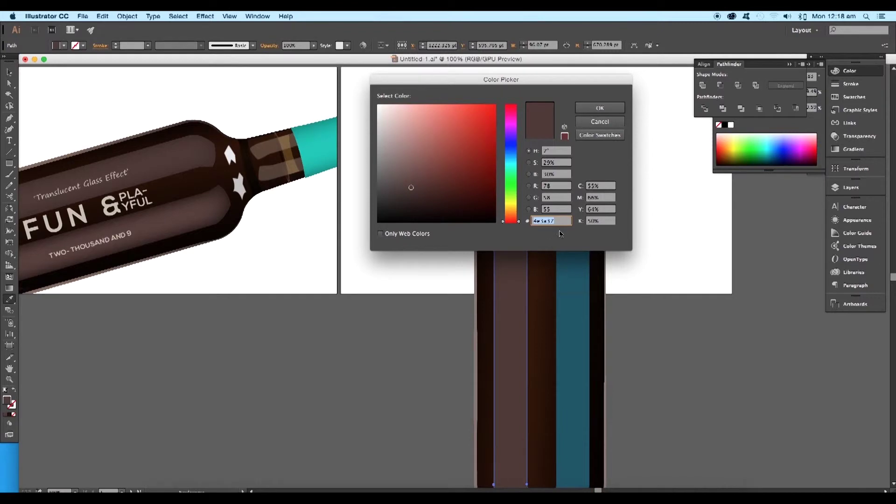
click(599, 108)
Step: Match the right strip's fill to the left strip's brown with the Eyedropper tool
click(573, 285)
key(i)
click(509, 274)
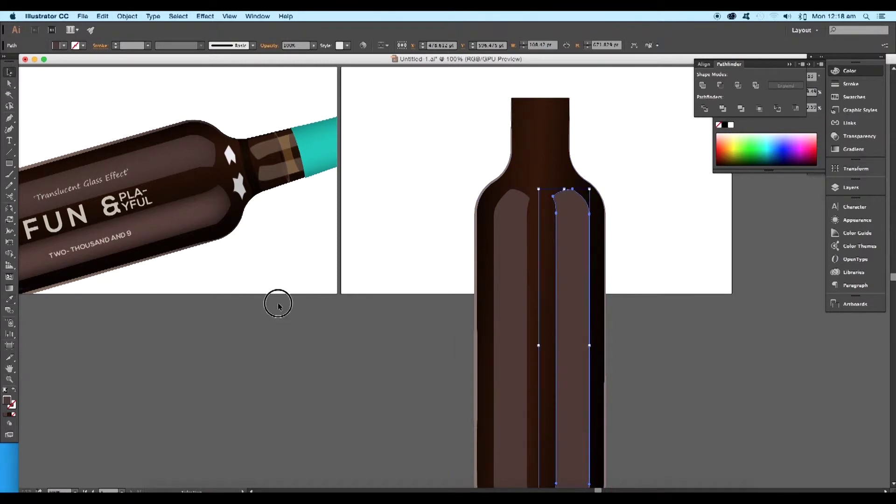
click(277, 302)
Step: Draw a gently curved path across the lower ends of both strips with the Pen tool, just above the bottle's base
scroll(422, 274, down, 5)
scroll(400, 286, right, 2)
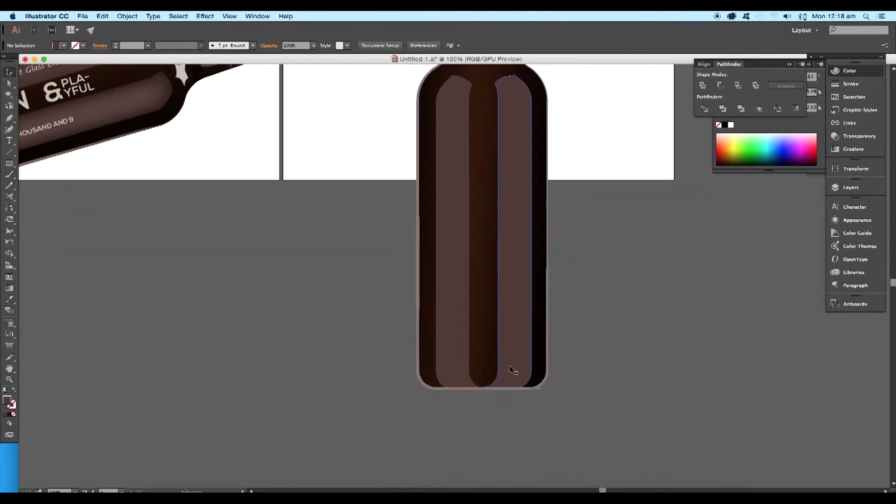
scroll(513, 370, up, 2)
click(514, 364)
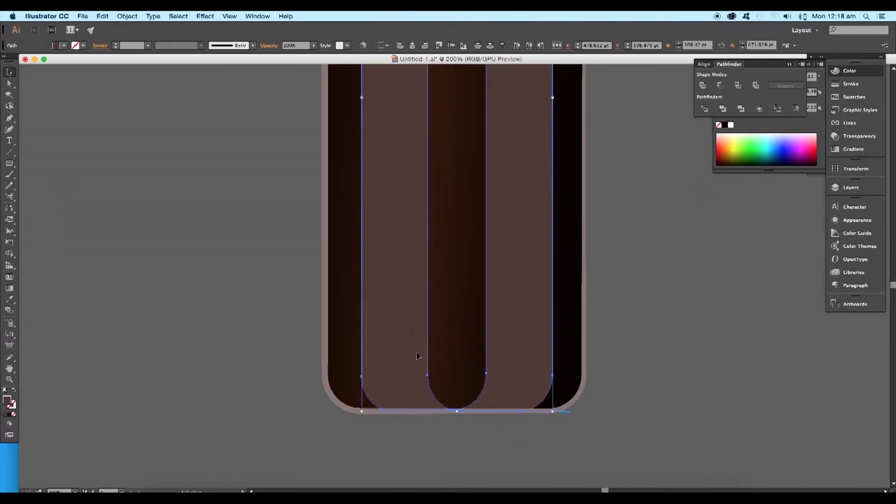
key(p)
click(340, 350)
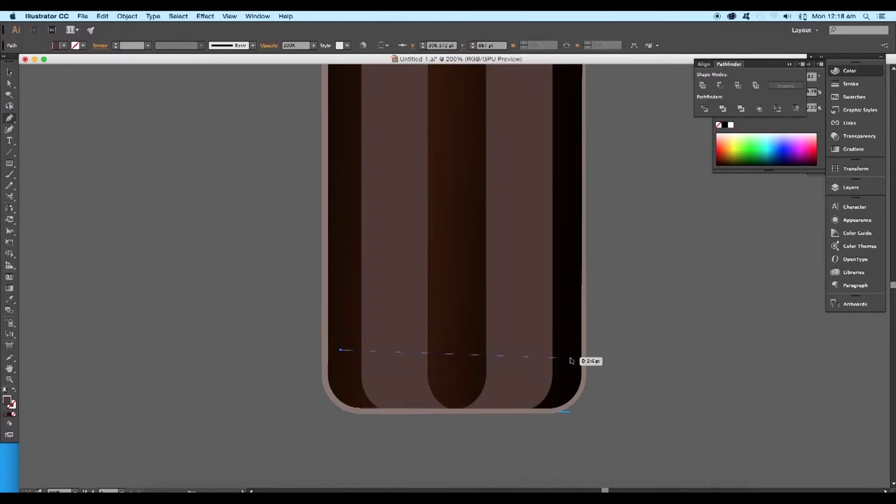
drag(577, 346, 719, 321)
Step: Split both strips along the curved path with the Shape Builder tool, separating their lower ends
key(v)
shift+click(518, 377)
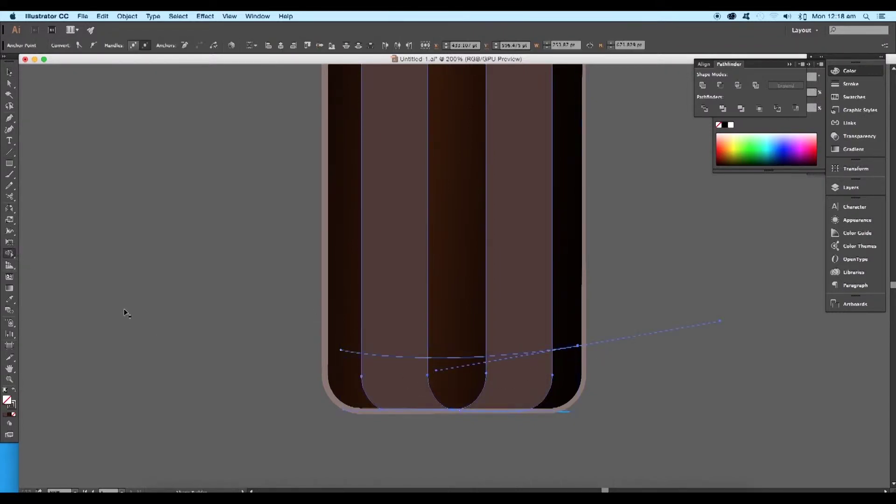
click(392, 376)
click(525, 386)
click(10, 72)
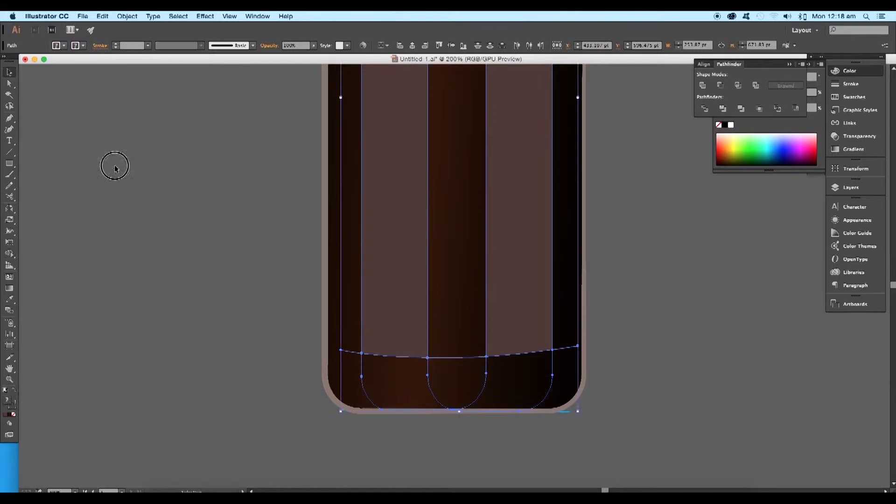
click(116, 168)
Step: Delete the cut-off lower pieces of both strips and the middle part of the leftover curved path
click(367, 389)
click(363, 386)
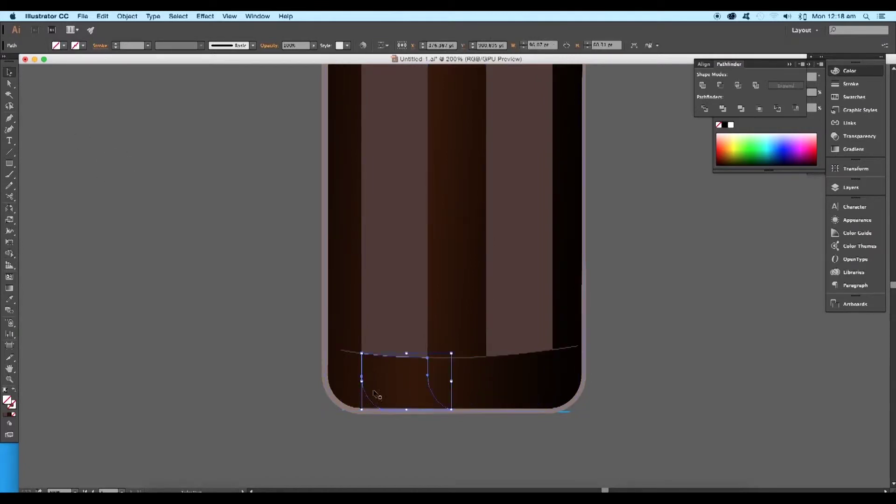
key(Delete)
click(487, 379)
key(Delete)
click(466, 358)
key(Delete)
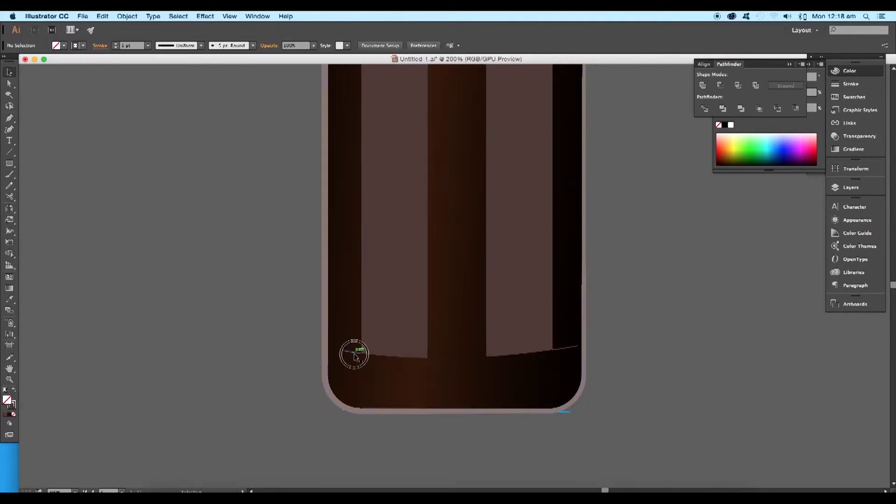
Step: Add an Inner Glow effect to the left strip with the dark brown glow colour 38201d and preview on
key(super+minus)
drag(492, 140, 459, 260)
click(375, 241)
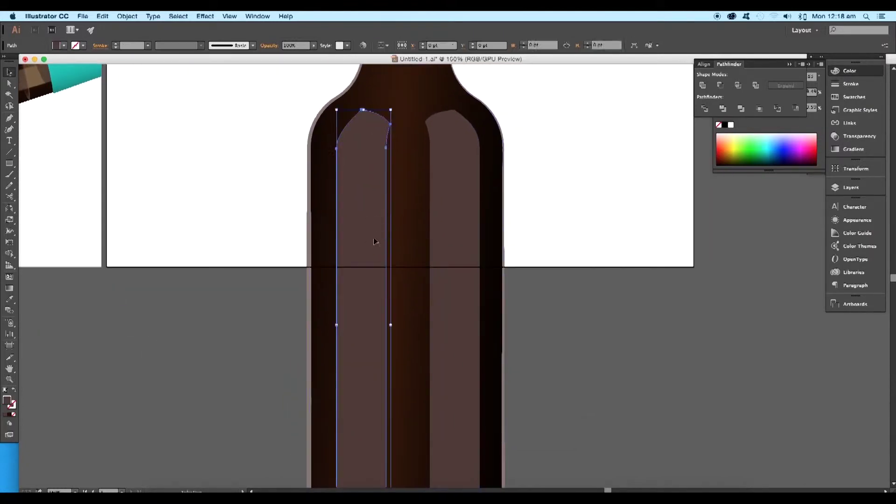
click(205, 16)
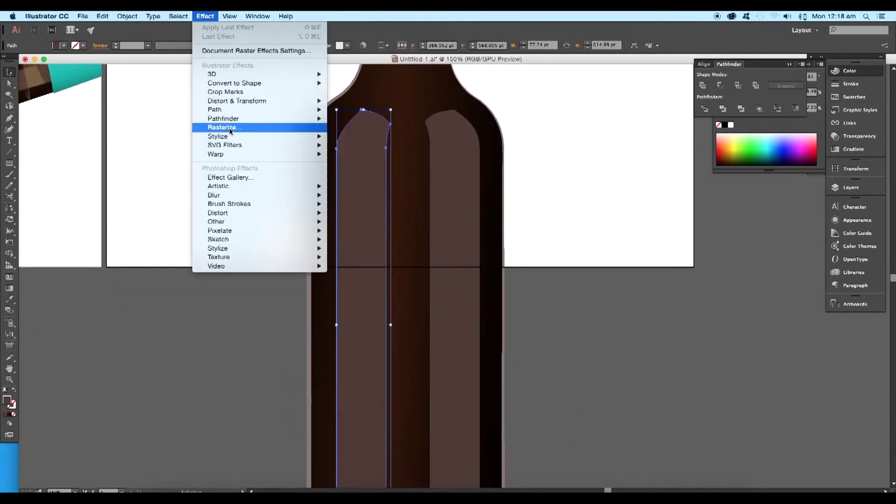
mouse_move(231, 136)
click(368, 155)
click(688, 260)
click(758, 199)
click(434, 196)
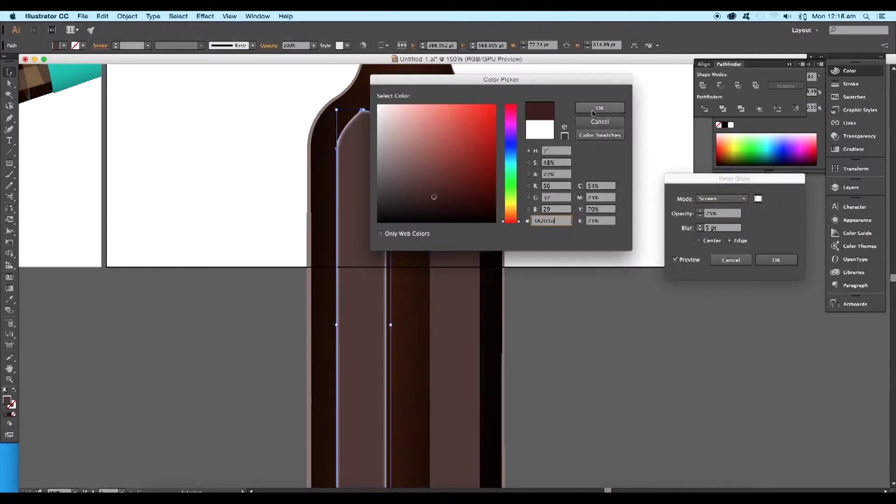
click(600, 108)
Step: Set the left strip's inner glow to Multiply mode, 45% opacity and 23 pt blur
click(721, 199)
click(719, 219)
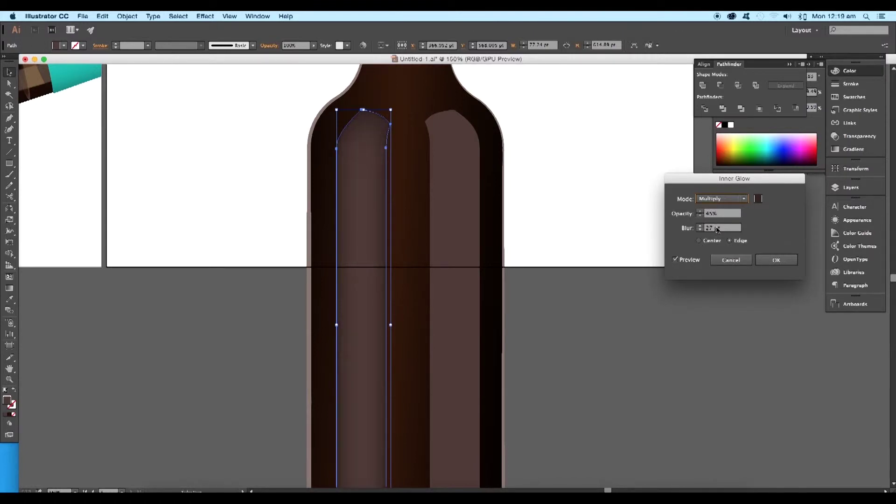
click(772, 259)
Step: Give the right strip a matching Inner Glow in Multiply mode with 41% opacity and 28 pt blur
click(470, 242)
key(shift+F6)
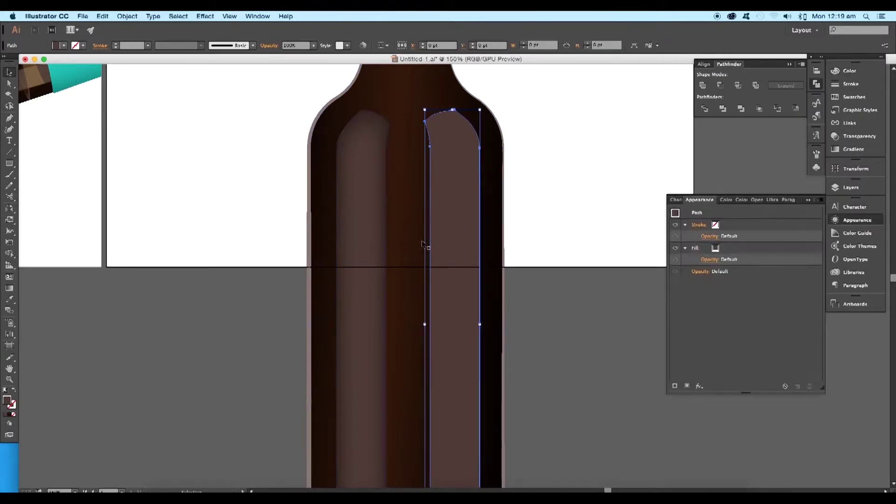
click(203, 18)
mouse_move(240, 136)
click(357, 154)
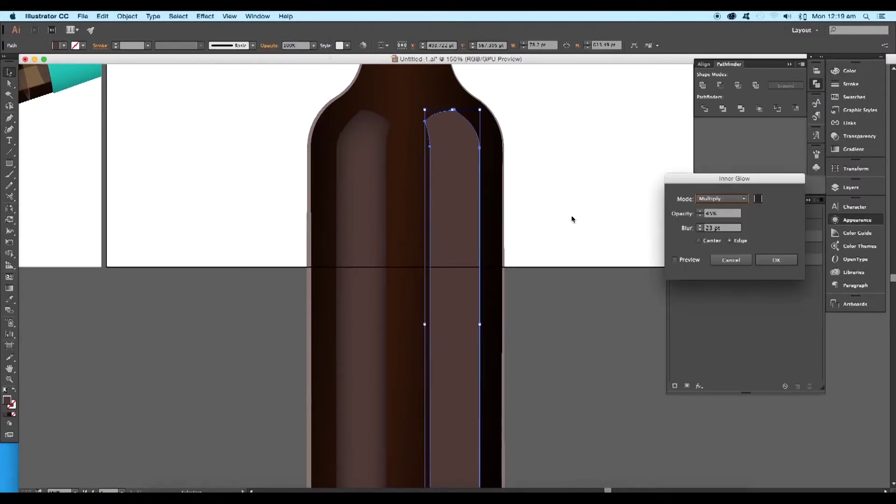
click(688, 258)
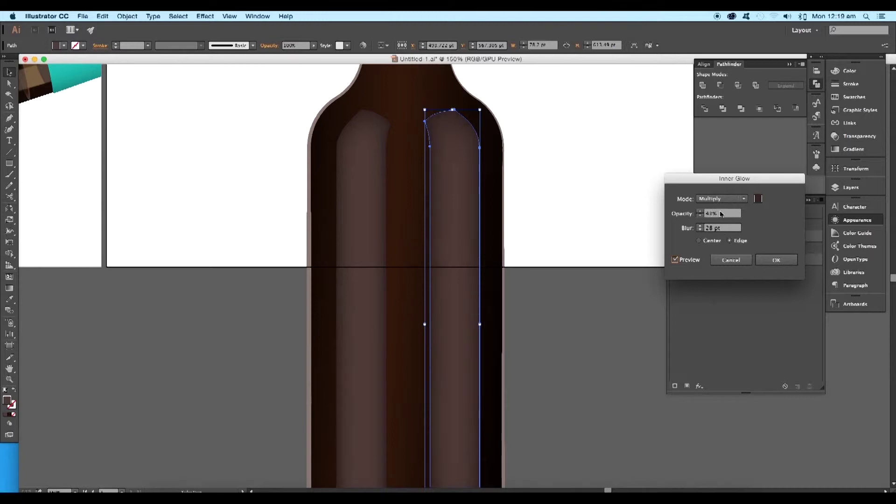
click(776, 261)
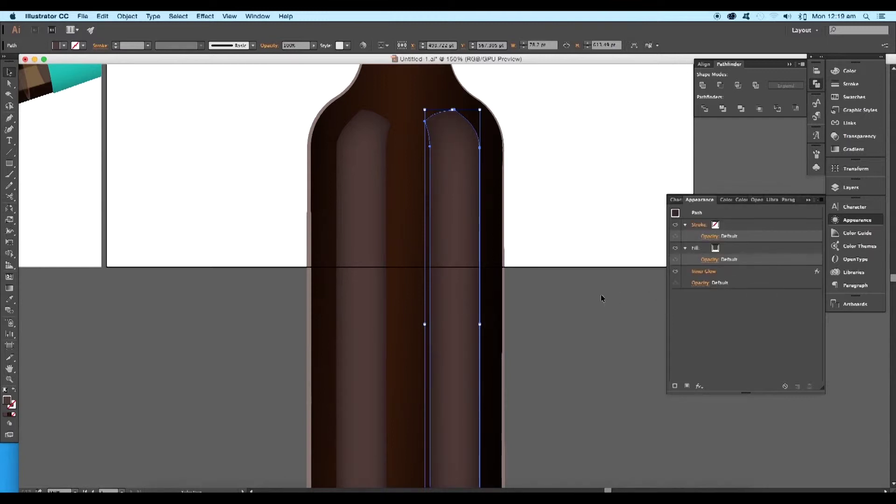
click(600, 298)
Step: Begin a band shape at the base of the neck with the Pen tool, drawing its curved upper edge
scroll(574, 324, down, 3)
scroll(570, 312, down, 1)
scroll(557, 295, up, 2)
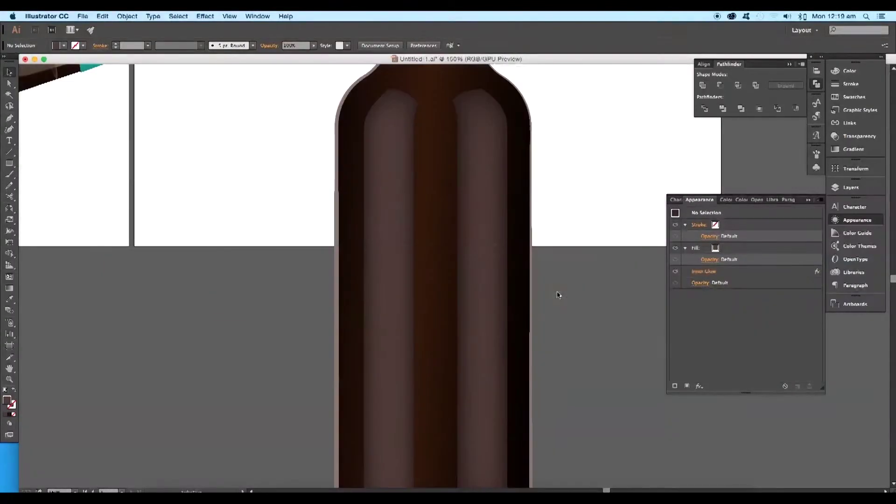
scroll(391, 295, up, 1)
click(402, 265)
scroll(402, 265, down, 1)
key(p)
click(330, 247)
drag(437, 251, 516, 238)
click(437, 251)
Step: Complete the neck band by drawing its short sides and curved lower edge, extending slightly beyond the neck, and close the path
click(436, 268)
key(super+z)
scroll(447, 277, up, 1)
click(436, 274)
drag(288, 278, 279, 290)
click(292, 240)
key(v)
click(275, 227)
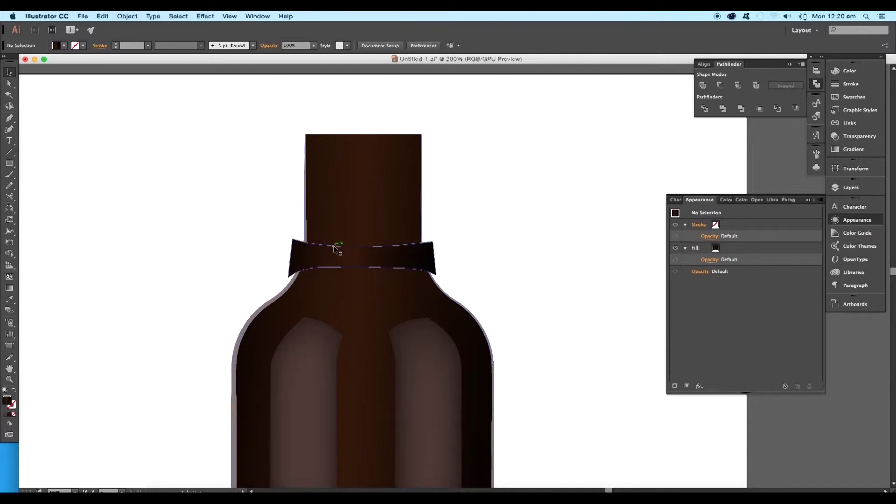
Step: Trim the neck band to the bottle's silhouette with Pathfinder Intersect and give it a near-black fill
click(366, 297)
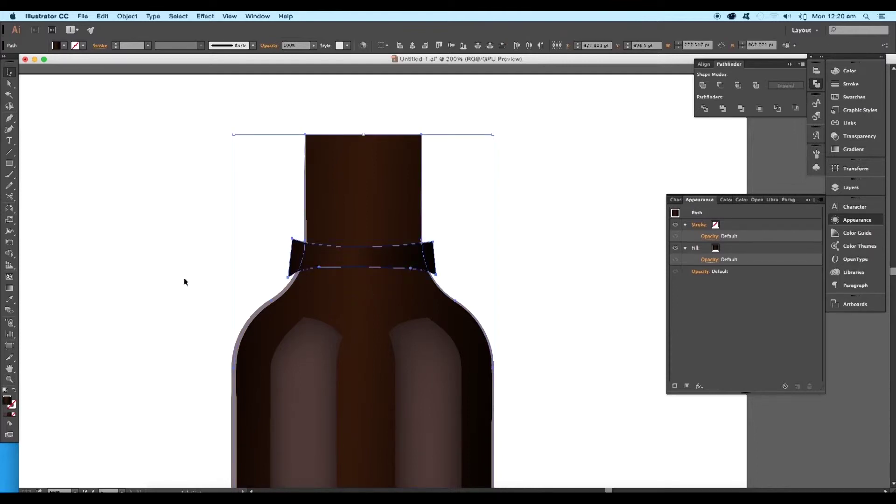
click(744, 88)
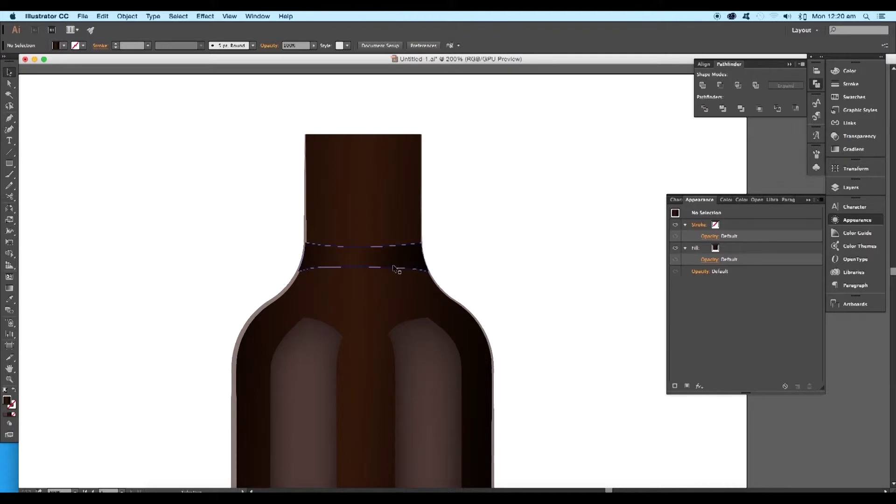
click(64, 45)
click(28, 63)
click(184, 201)
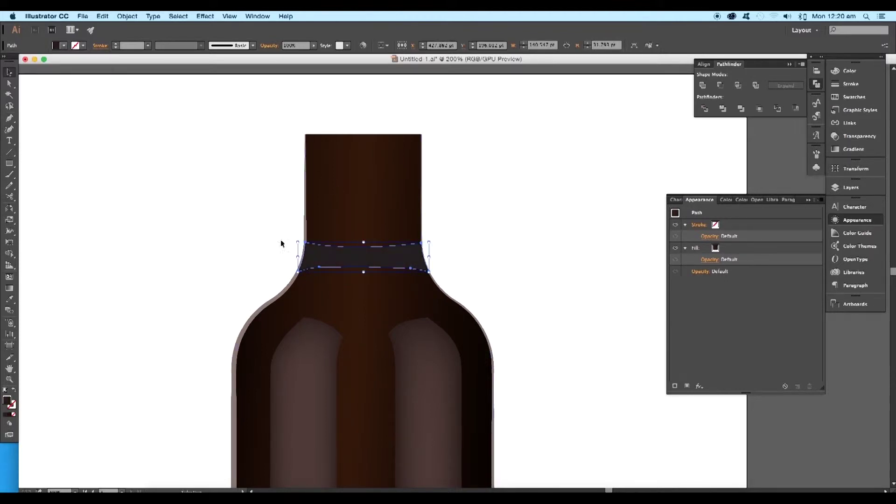
double_click(6, 401)
click(475, 205)
click(482, 214)
click(597, 108)
Step: Lower the neck band's opacity to 54%
click(859, 137)
click(817, 76)
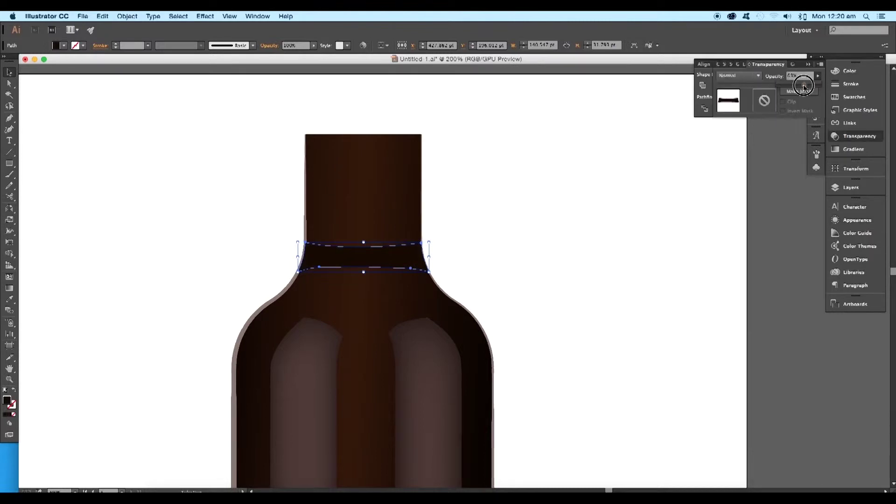
click(547, 265)
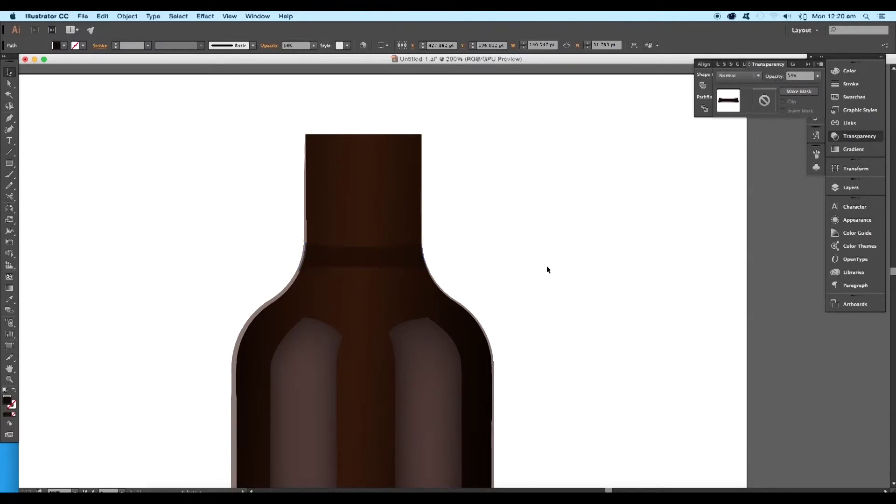
Step: Replace the solid fill of the thin outline shape around the bottle with a linear gradient
scroll(521, 290, down, 1)
drag(521, 290, 524, 236)
scroll(629, 289, down, 1)
scroll(591, 293, up, 1)
click(414, 252)
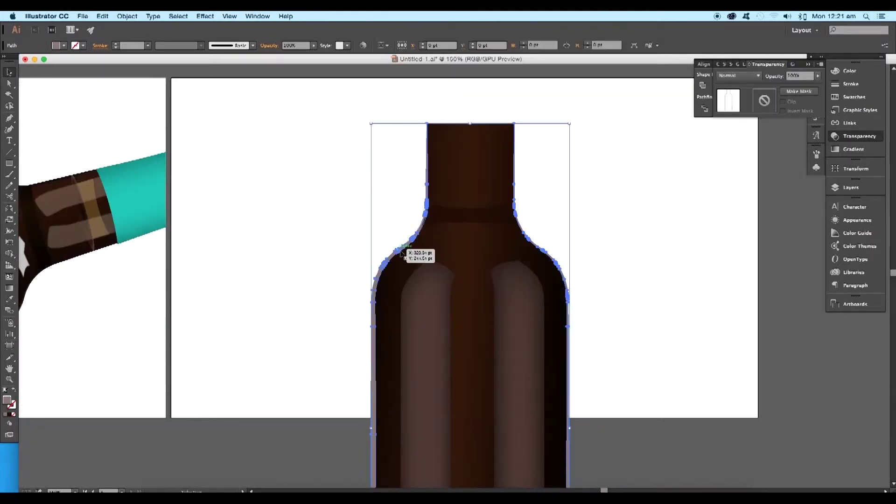
click(9, 414)
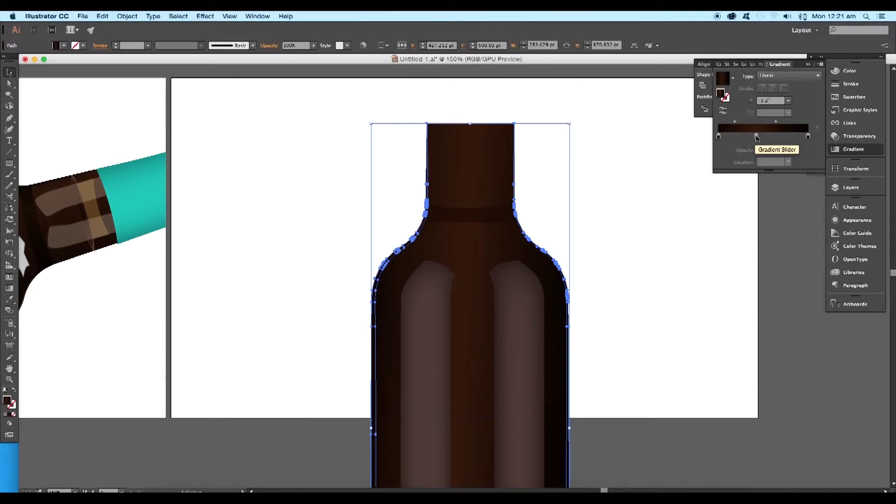
Step: Adjust the colour of the outline gradient's middle stop in HSB mode to a more saturated brown
click(755, 137)
double_click(755, 137)
click(806, 146)
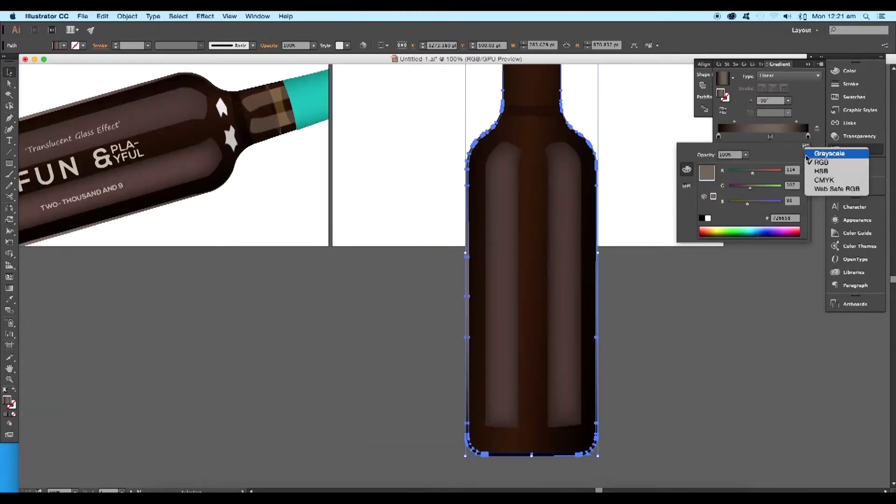
click(821, 171)
drag(742, 186, 757, 186)
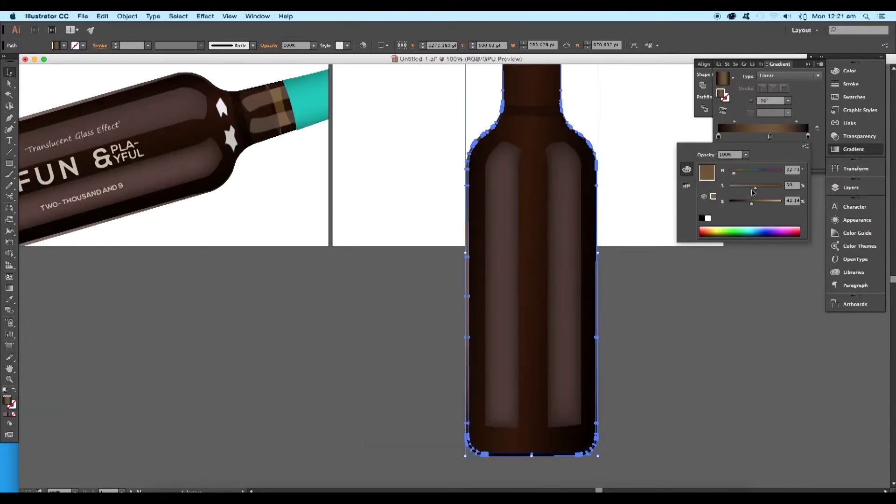
click(662, 316)
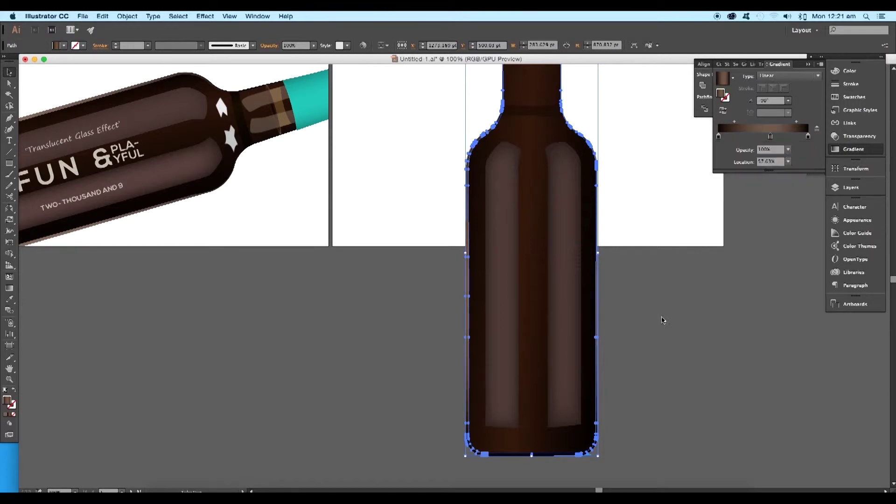
Step: Redirect the outline's gradient with the Gradient tool so it runs lengthwise from the neck to just below the base
scroll(662, 316, up, 3)
key(g)
drag(578, 155, 517, 416)
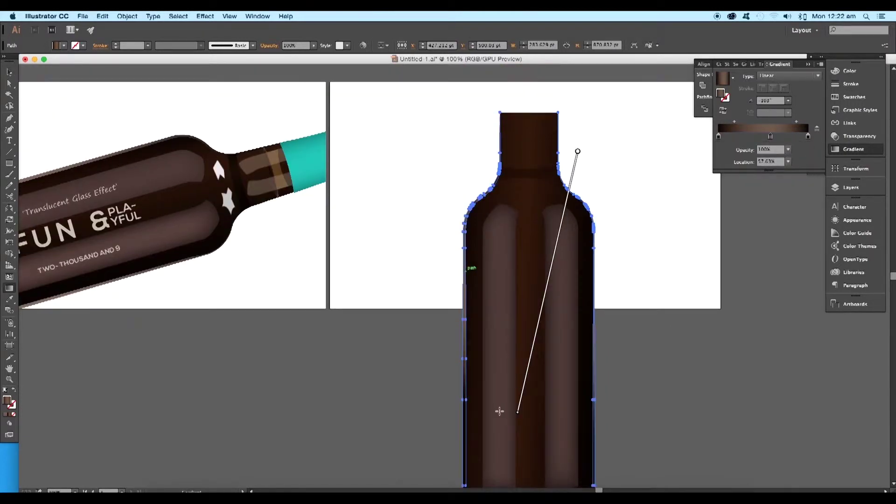
scroll(516, 411, down, 1)
drag(530, 234, 511, 478)
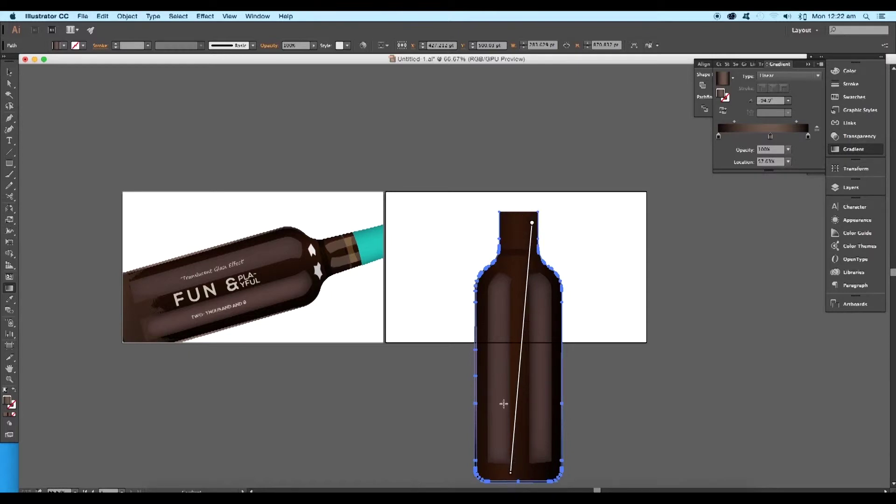
scroll(505, 402, down, 3)
drag(510, 411, 504, 428)
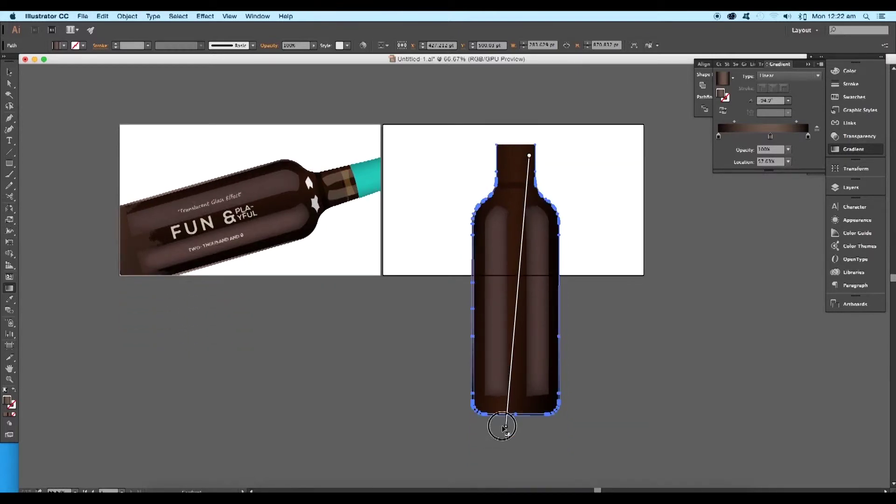
click(9, 73)
click(250, 276)
Step: Draw a white star-shaped reflection with curved sides on the bottle's right shoulder, below the neck band
key(super+equal)
key(super+equal)
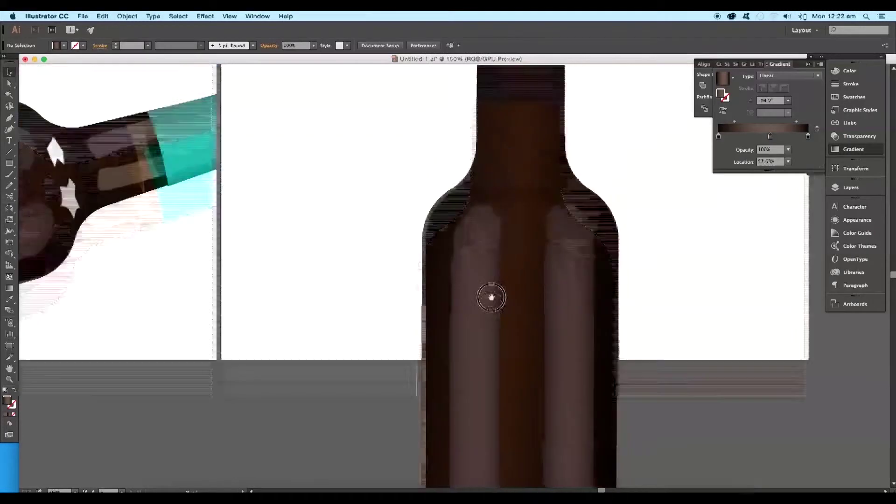
drag(600, 195, 600, 247)
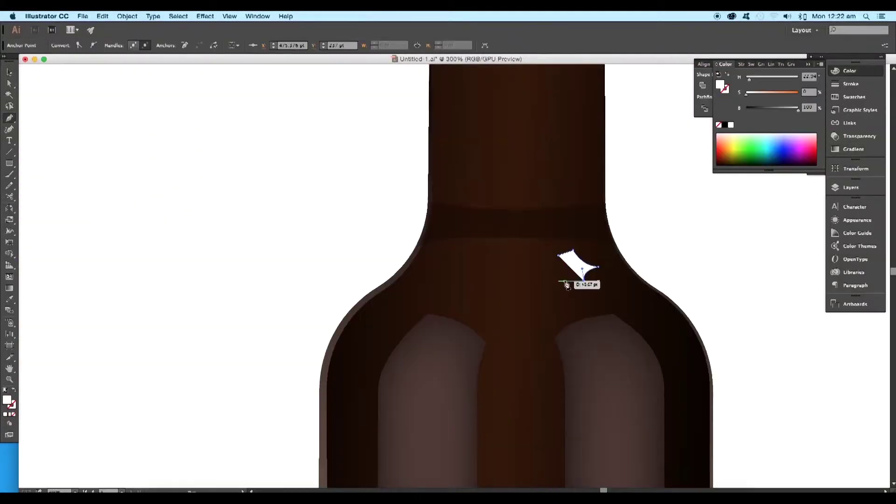
mouse_move(583, 279)
mouse_down()
mouse_move(536, 284)
mouse_move(539, 291)
mouse_up()
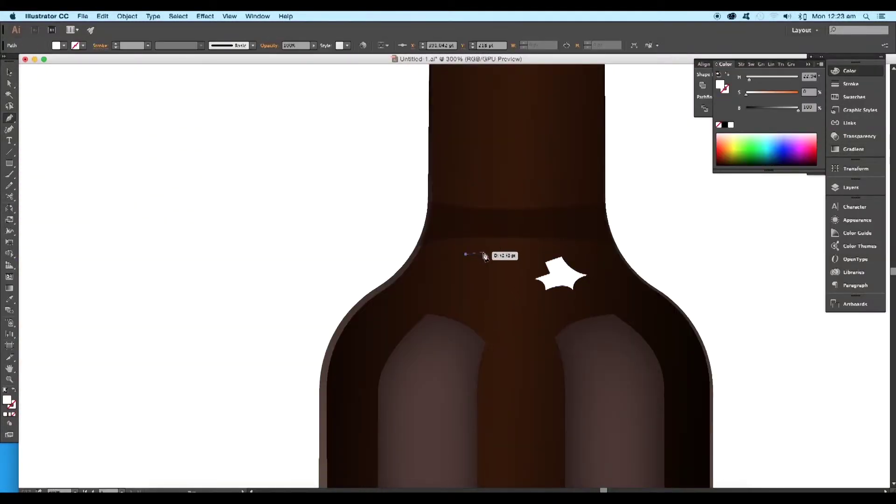
Step: Draw an arrow-shaped reflection on the left shoulder and fill both reflections with light grey d8d8d8
drag(484, 253, 482, 267)
click(471, 282)
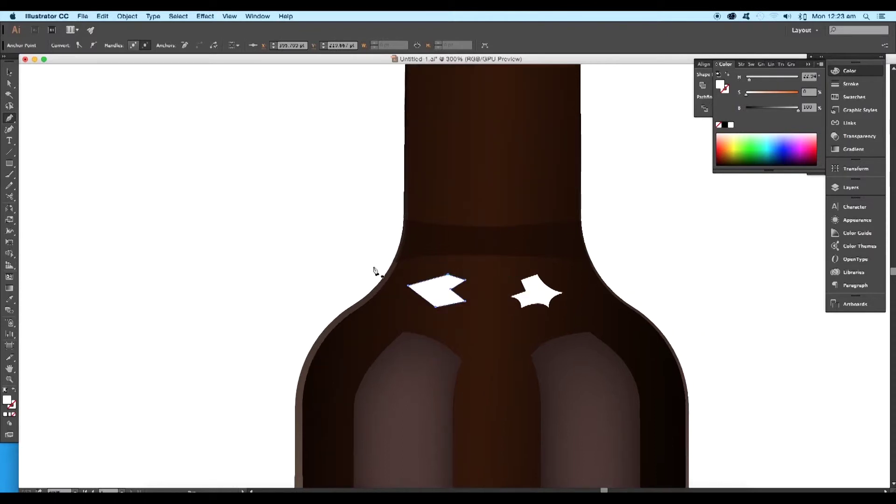
click(430, 277)
click(440, 276)
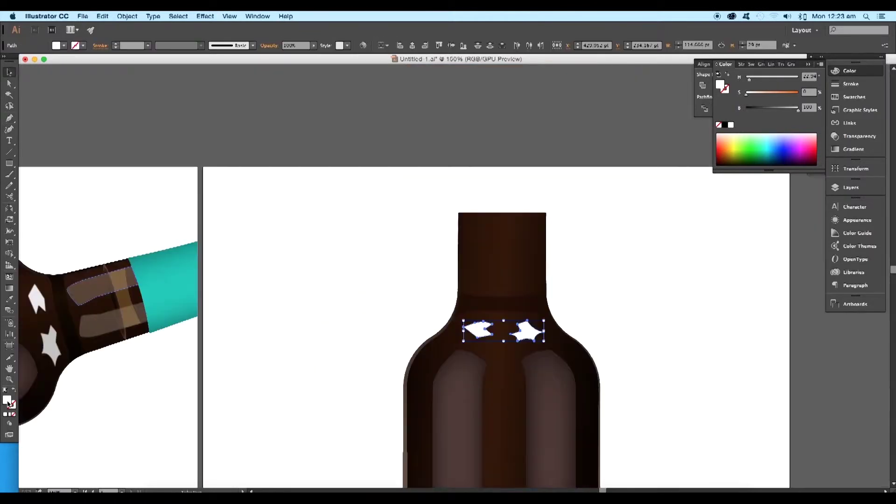
click(378, 122)
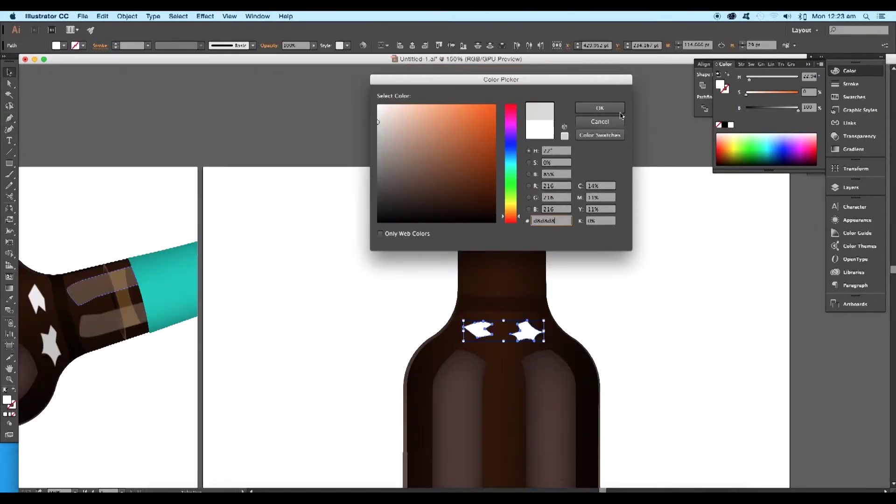
click(620, 114)
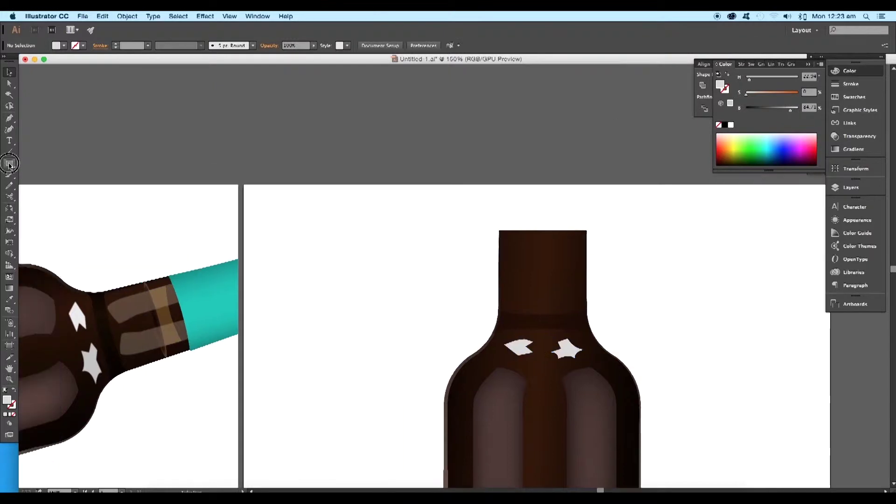
Step: Draw a flat ellipse across the upper neck, about 127 by 13 pt, and give it the bottle's dark fill with the Eyedropper
drag(9, 163, 37, 186)
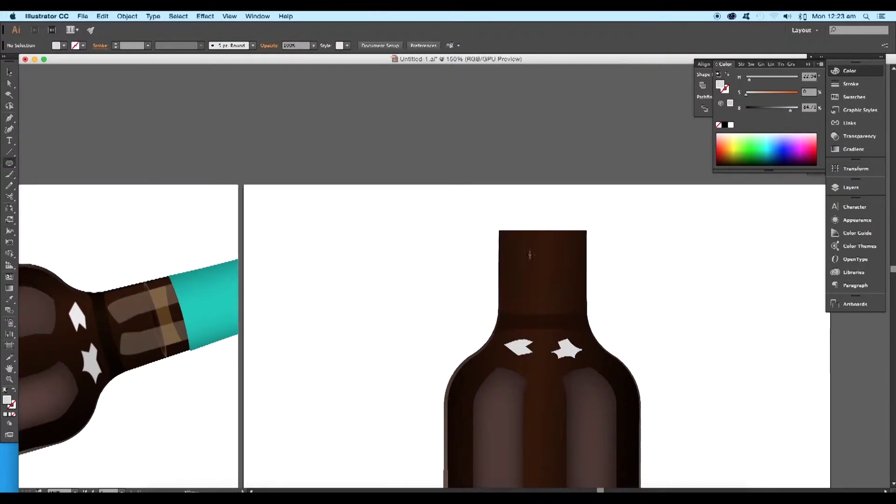
drag(497, 253, 586, 261)
key(i)
click(606, 317)
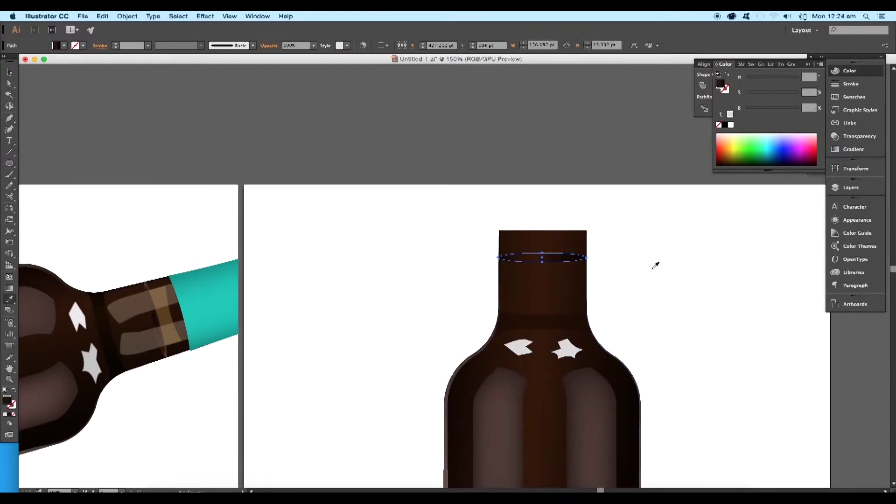
Step: Change the neck ellipse's fill to a radial gradient and shift its middle stop outwards
click(854, 149)
click(773, 77)
click(773, 85)
mouse_move(756, 135)
mouse_down()
mouse_move(785, 136)
mouse_move(765, 136)
mouse_up()
Step: Try to recolour the outer stop and remove the middle stop of the neck ellipse's gradient
key(super+equal)
key(g)
double_click(808, 136)
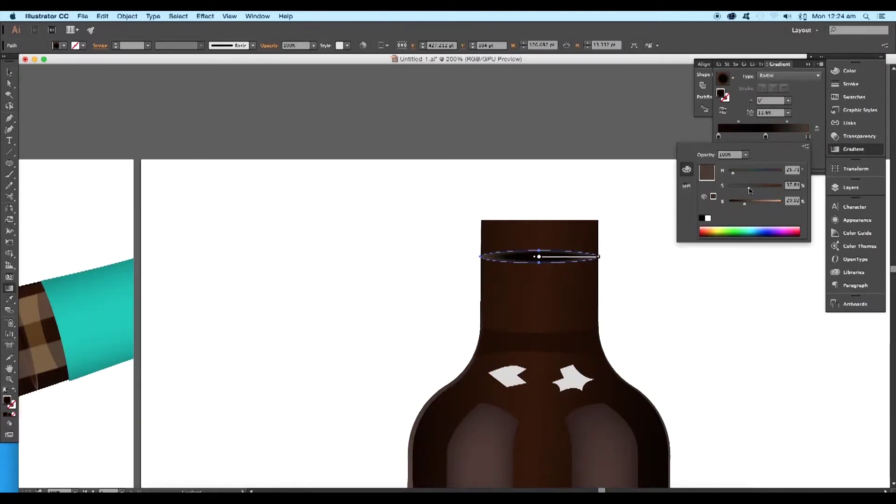
click(765, 137)
drag(765, 136, 738, 137)
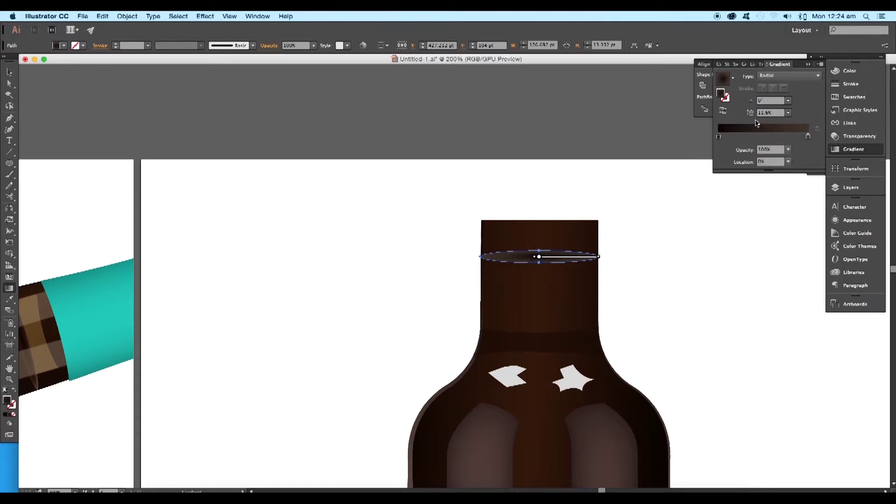
key(super+z)
key(super+z)
key(super+z)
key(super+z)
Step: Stretch the neck ellipse's radial gradient out to the ellipse's right edge
scroll(552, 262, down, 1)
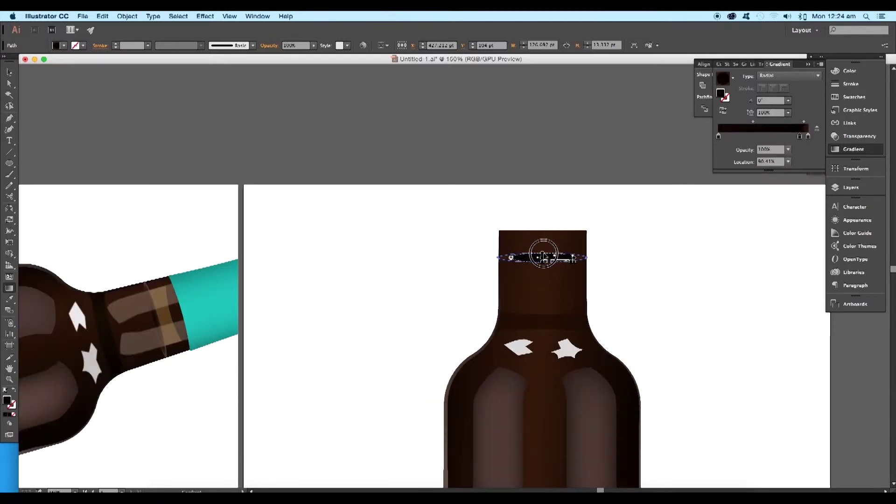
drag(574, 257, 587, 258)
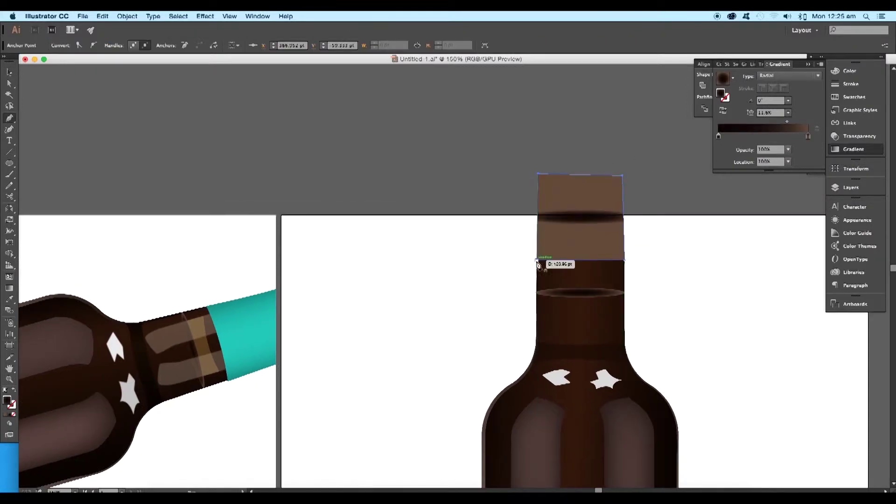
Step: Taper the brown cap shape above the neck by moving its top corners inwards, and enlarge it to about 128 pt wide
key(super+plus)
key(super+plus)
key(super+plus)
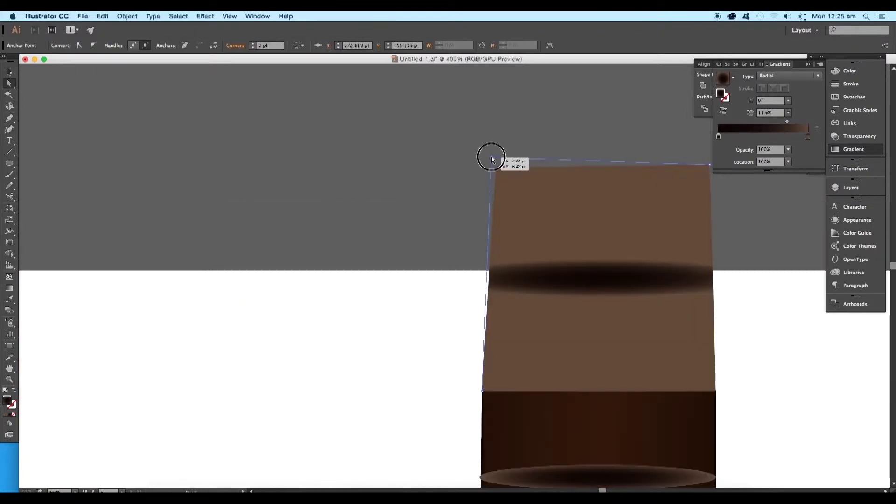
drag(634, 157, 633, 158)
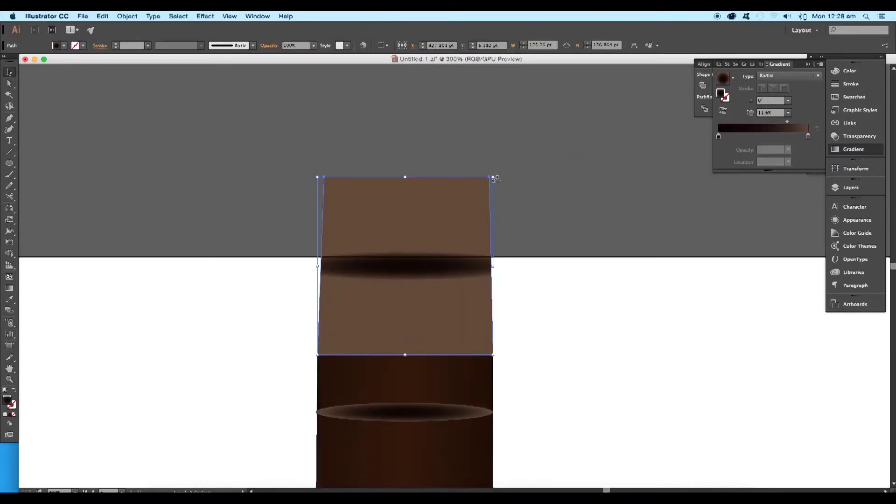
drag(496, 179, 497, 178)
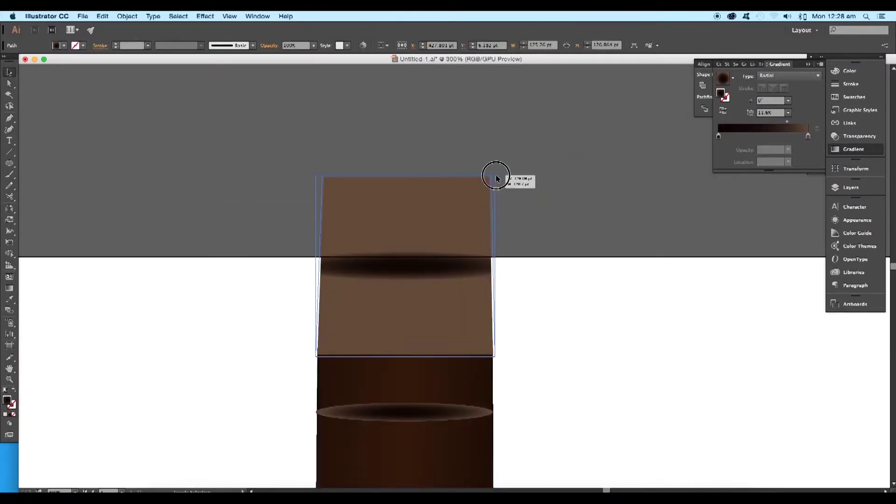
click(540, 297)
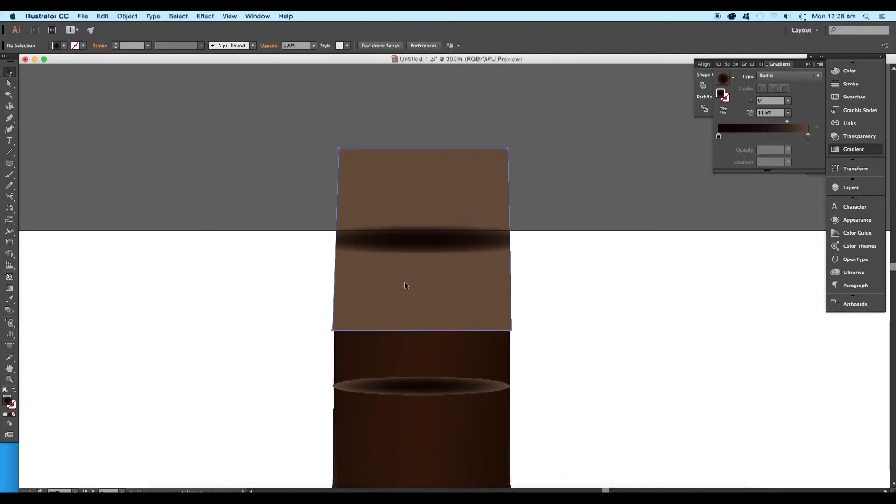
Step: Curve the cap's top and bottom edges by converting its corner anchors to curves and adjusting their handles
click(404, 281)
key(a)
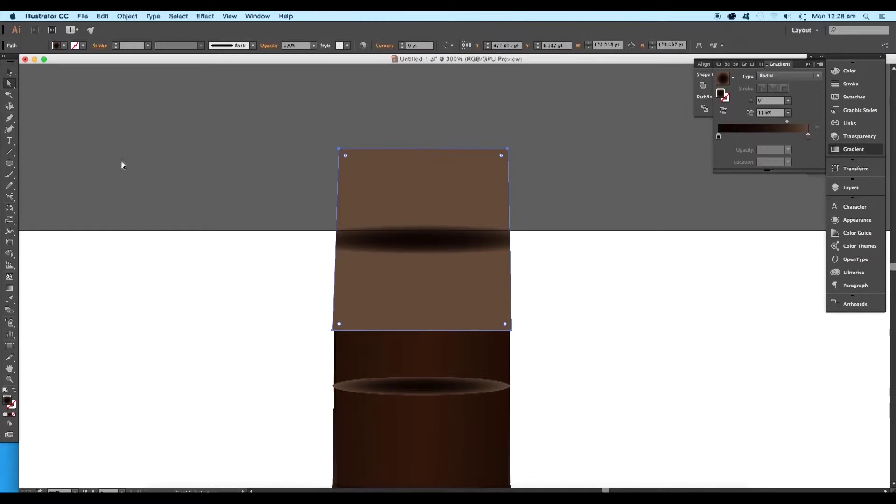
drag(13, 117, 60, 150)
drag(333, 330, 356, 320)
drag(511, 329, 491, 322)
drag(339, 149, 386, 142)
drag(507, 149, 453, 141)
key(a)
drag(505, 179, 503, 203)
drag(338, 168, 346, 194)
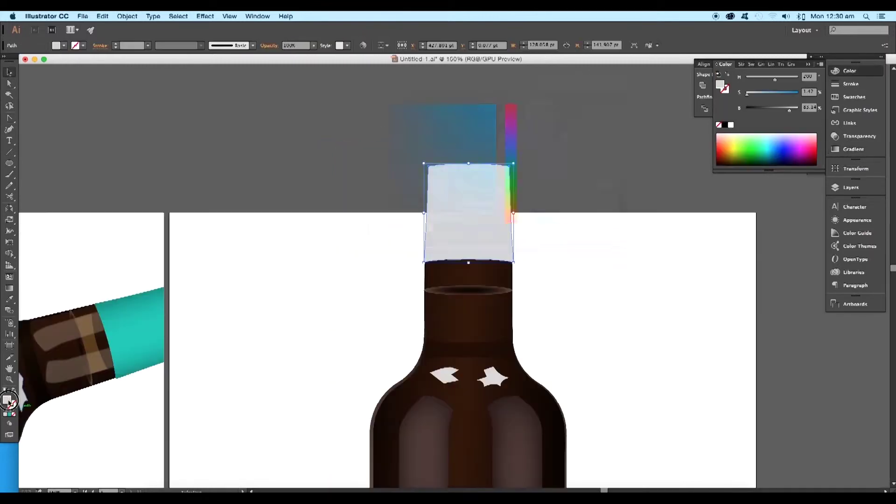
Step: Fill the cap with the teal green 2ec69e
double_click(7, 400)
click(455, 135)
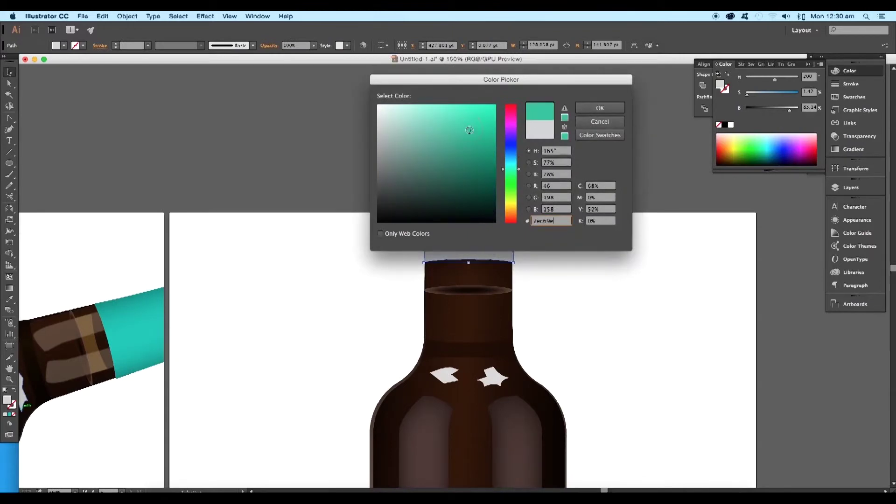
click(600, 108)
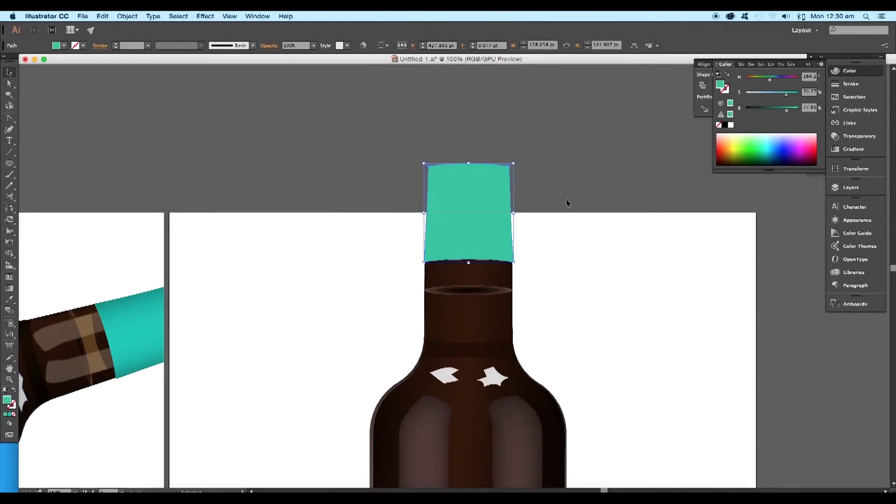
Step: Give the cap a three-stop linear teal gradient and adjust the colour of its middle stop
click(847, 150)
click(764, 129)
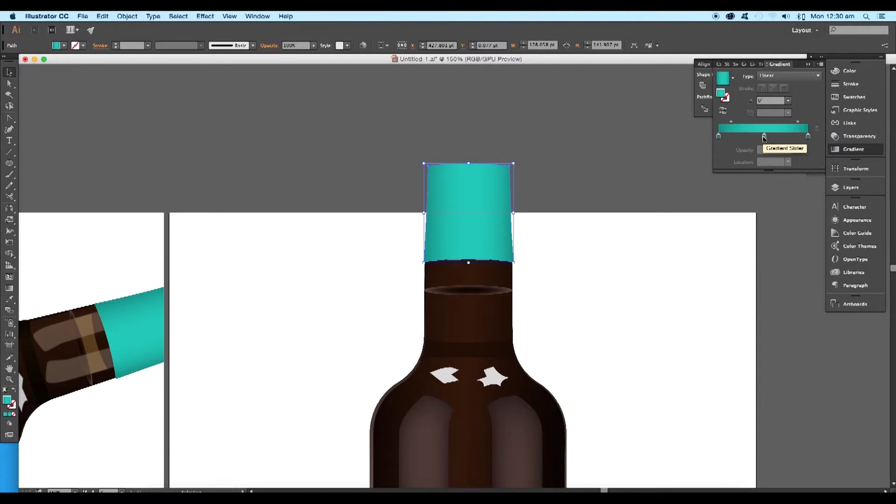
double_click(764, 136)
drag(790, 220, 771, 219)
Step: Darken the first stop of the cap's gradient slightly, using HSB colour mode
click(719, 136)
double_click(719, 137)
click(806, 147)
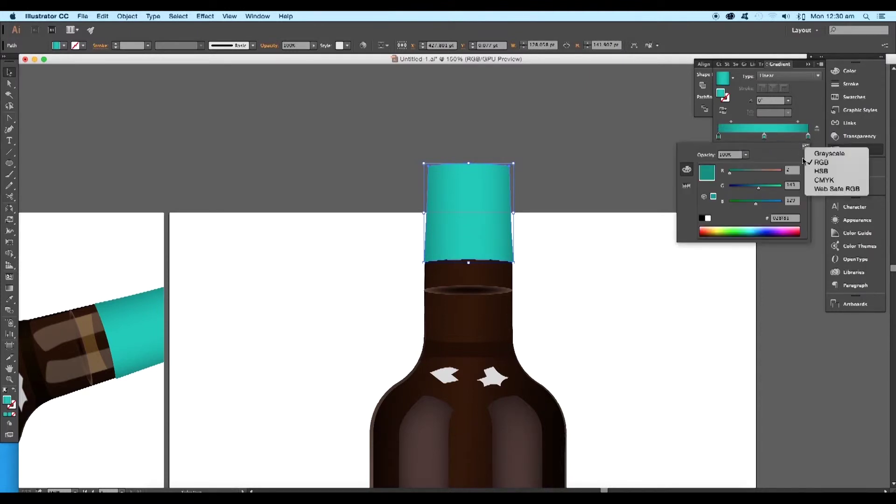
click(814, 173)
drag(760, 207, 755, 206)
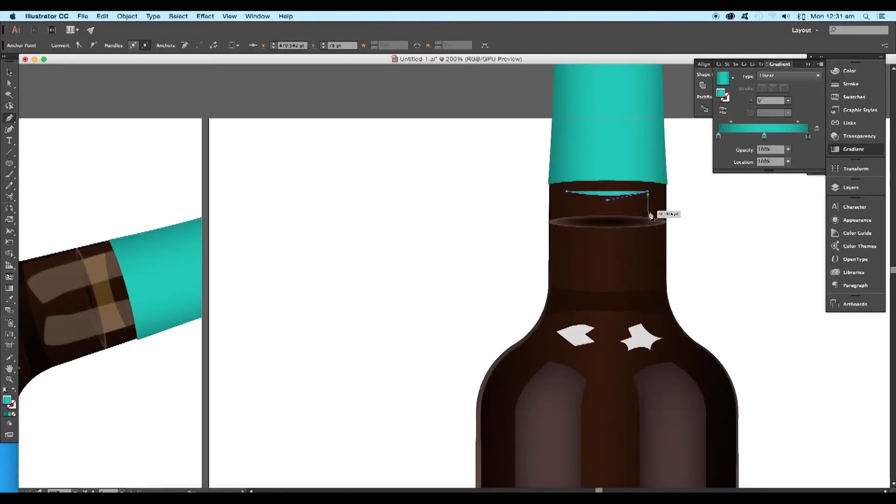
Step: Draw a closed strip with a curved upper edge between the cap and the neck ellipse, about 87 by 33 pt
click(648, 217)
click(567, 221)
click(566, 191)
click(10, 74)
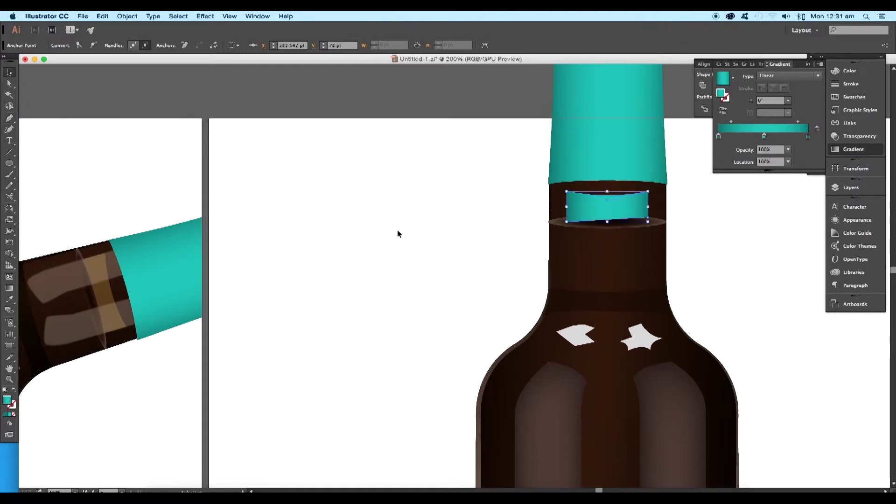
click(505, 225)
Step: Recolour the strip below the cap to a solid olive tan and lower its opacity
click(572, 212)
double_click(7, 399)
click(574, 177)
click(708, 128)
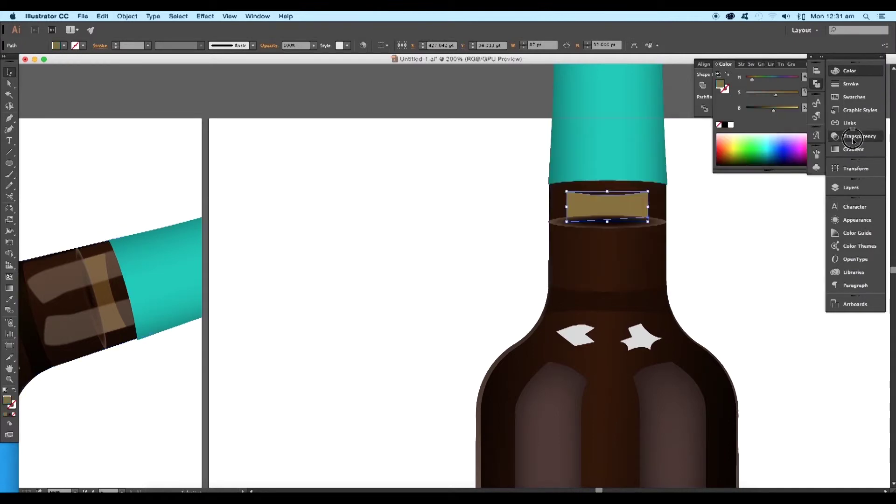
click(855, 136)
drag(817, 76, 801, 87)
Step: Draw a vertical highlight on the neck's left side, running down from under the cap and curving to a slanted lower end
key(p)
scroll(572, 186, left, 1)
click(572, 185)
drag(572, 258, 589, 286)
click(608, 276)
click(596, 243)
click(599, 182)
click(572, 184)
click(593, 220)
Step: Mirror a copy of the vertical highlight and place it on the neck's right side
key(o)
key(v)
drag(590, 230, 634, 230)
click(726, 214)
Step: Lower the opacity of both vertical neck highlights to 35%
click(641, 227)
shift+click(589, 229)
click(817, 76)
drag(817, 85, 791, 88)
click(734, 227)
drag(730, 229, 652, 238)
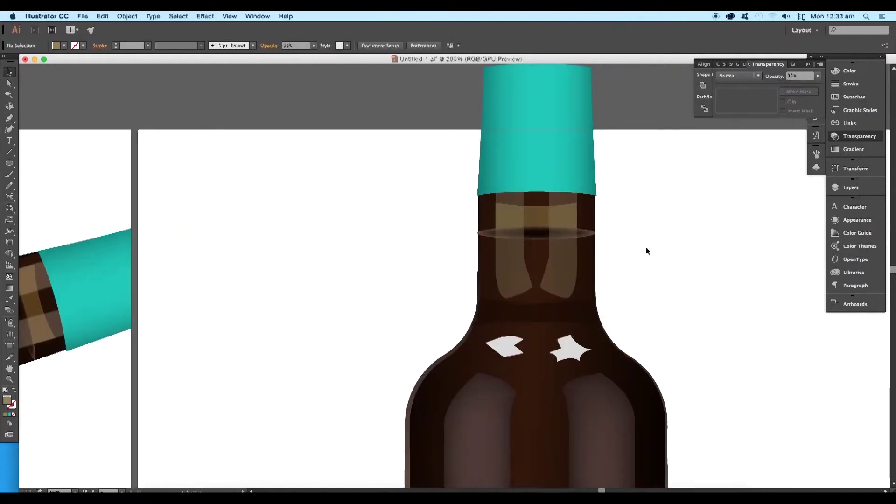
Step: Apply a Gaussian Blur with a slightly reduced radius to both vertical neck highlights
alt+super+click(543, 272)
drag(328, 323, 413, 290)
super+click(202, 299)
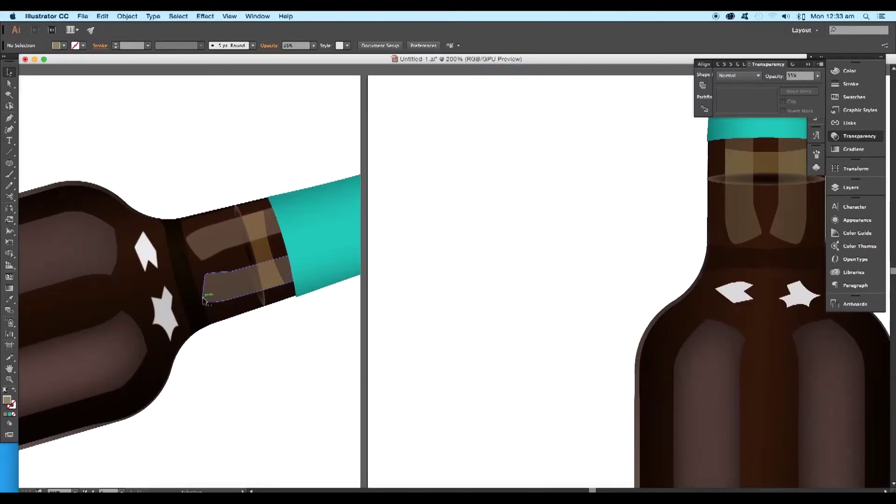
drag(478, 250, 228, 267)
super+click(545, 231)
click(545, 231)
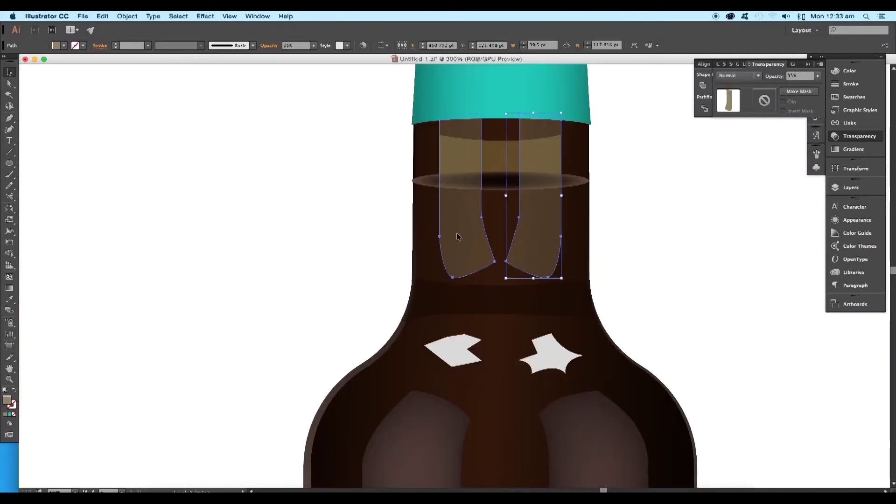
shift+click(460, 235)
click(213, 17)
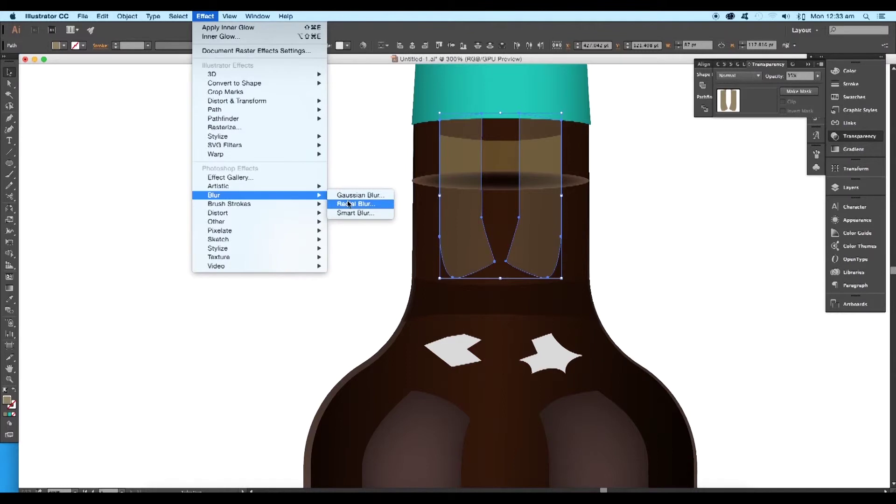
click(359, 195)
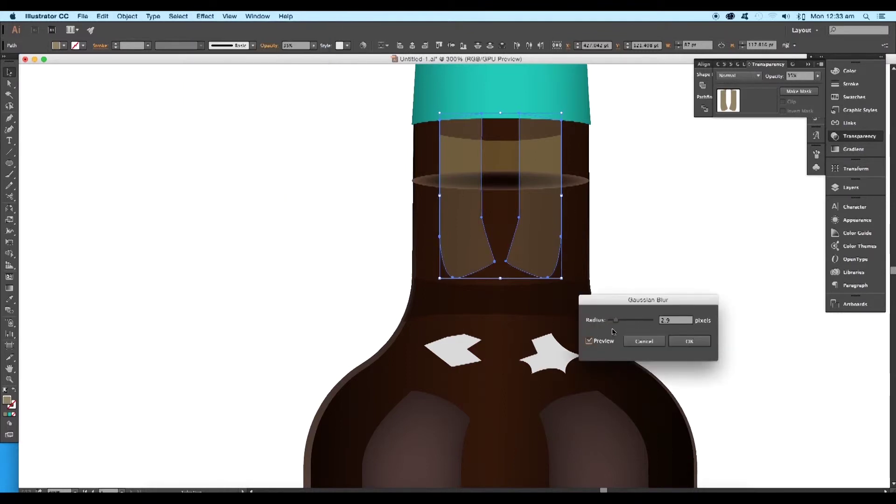
key(super+minus)
key(super+minus)
drag(616, 321, 614, 322)
click(689, 342)
click(680, 322)
Step: Apply a Gaussian Blur to the two light grey reflections on the bottle's shoulder
scroll(597, 277, up, 1)
click(597, 275)
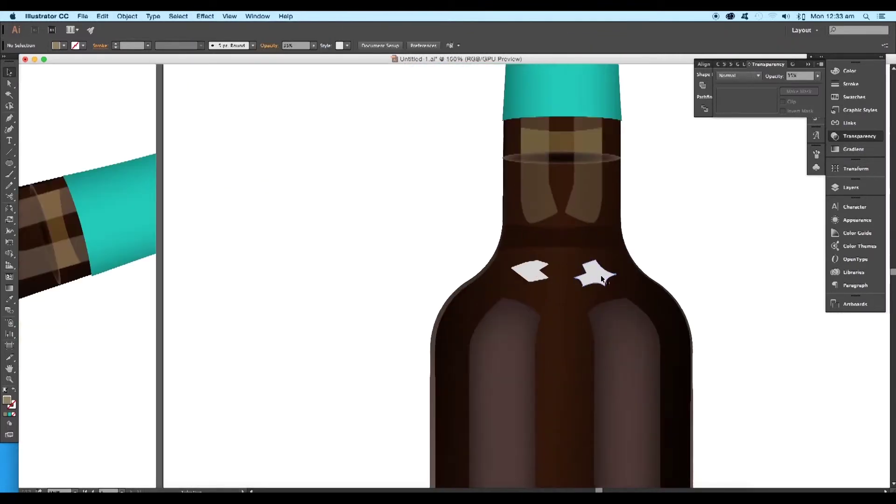
shift+click(534, 274)
click(205, 16)
mouse_move(219, 195)
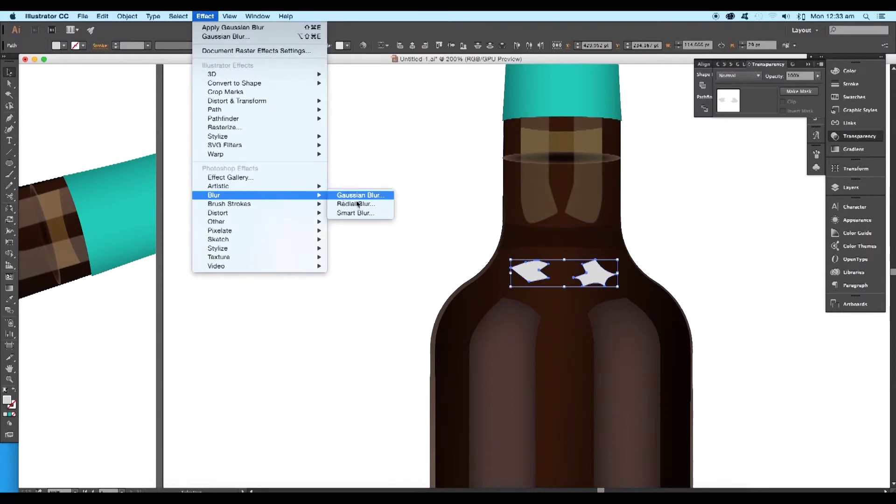
click(360, 195)
click(689, 341)
click(698, 320)
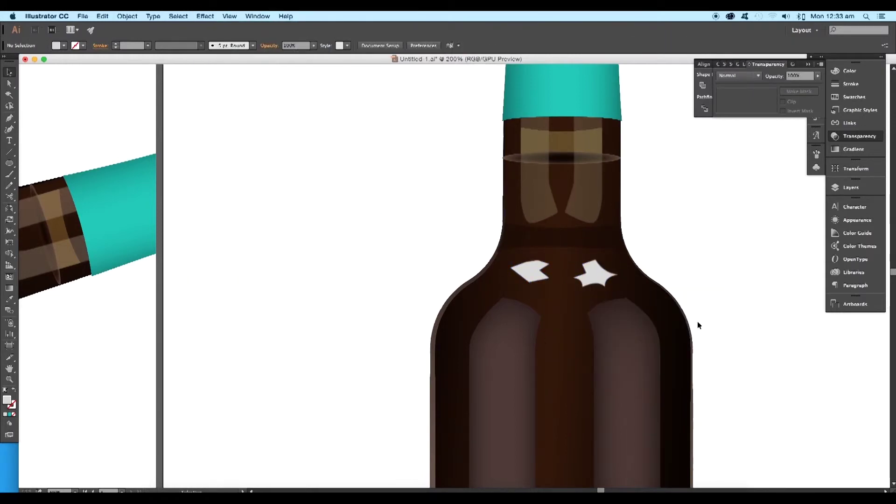
key(super+minus)
key(super+minus)
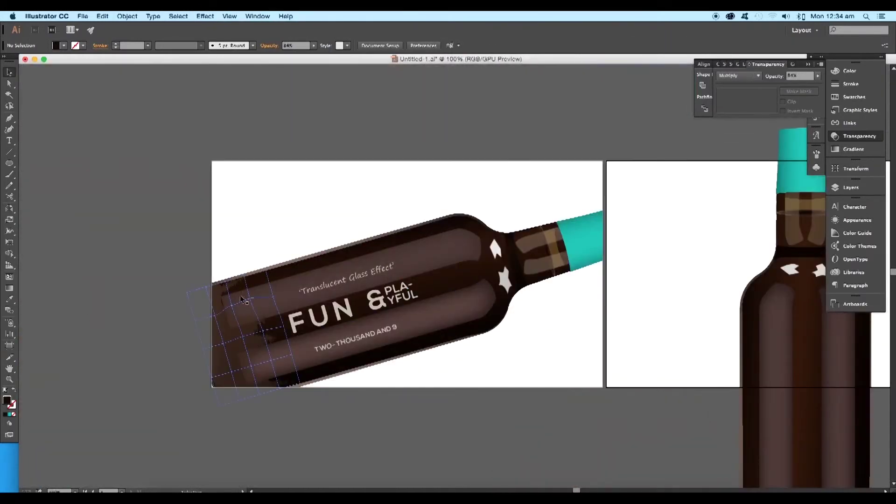
Step: Copy the bottle's brown body shape in place, using the reference's jagged base reflection as a guide
key(super+plus)
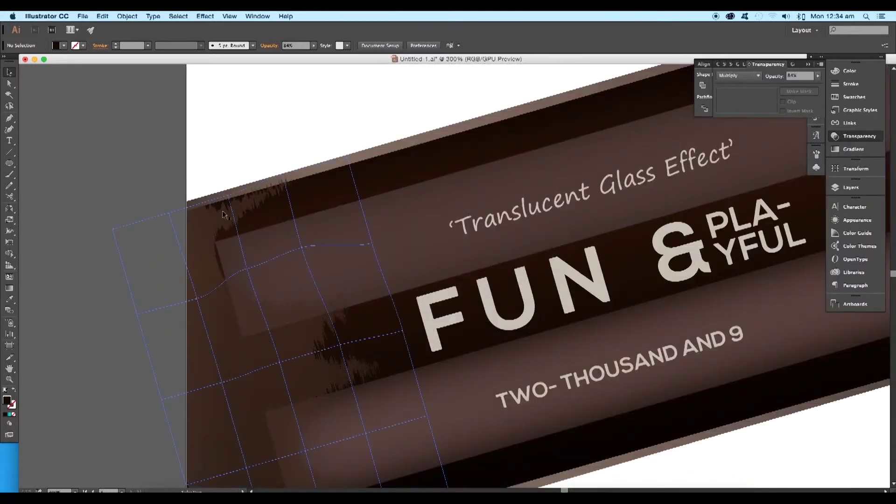
key(super+minus)
key(super+minus)
key(super+minus)
drag(621, 327, 175, 175)
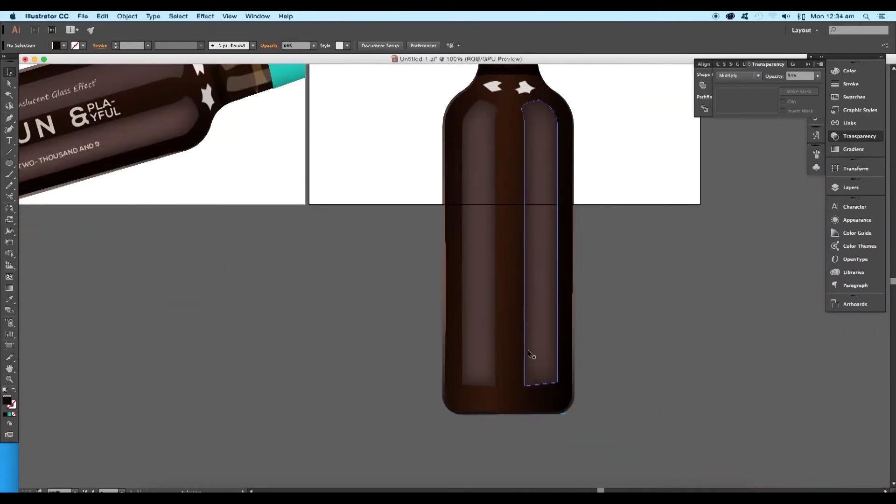
key(super+plus)
click(498, 385)
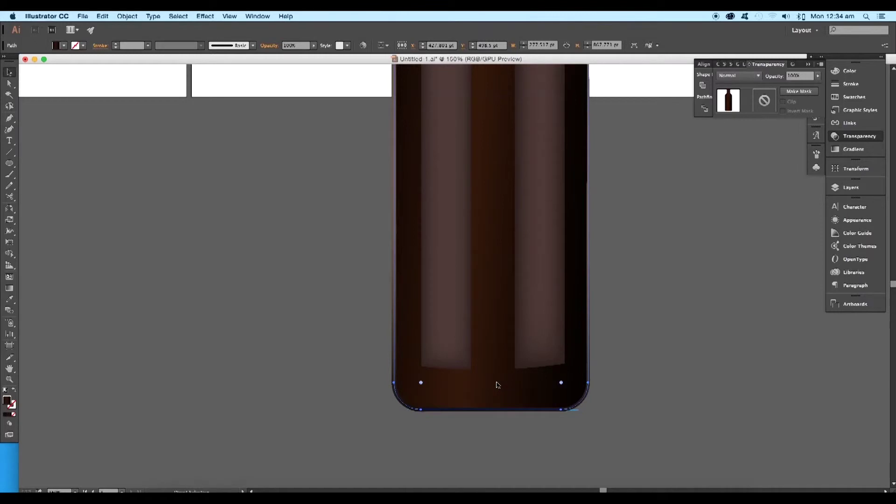
key(v)
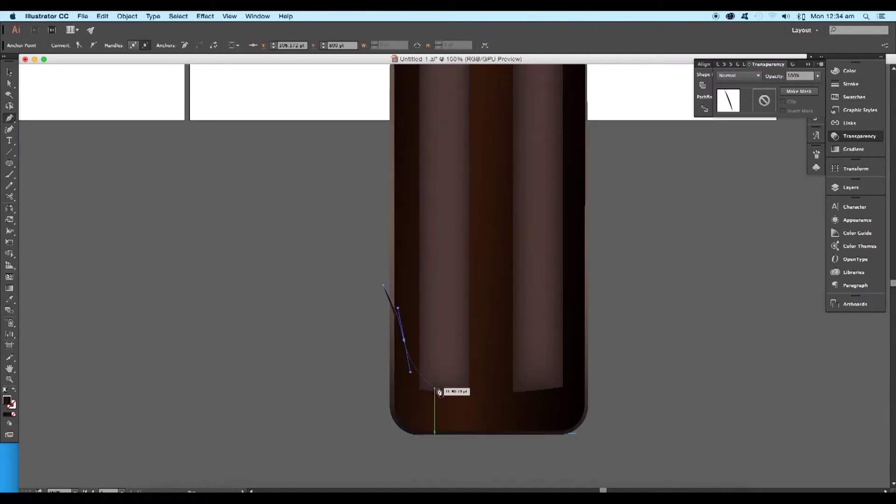
Step: Draw a closed Pen shape around the bottle's base, its upper edge forming three rounded dips with pointed peaks between them
drag(443, 385, 455, 384)
click(477, 323)
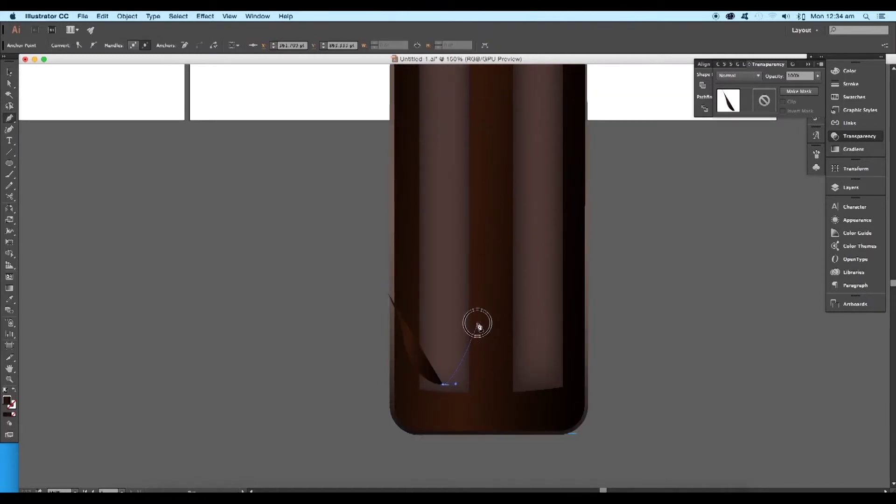
click(497, 377)
click(512, 326)
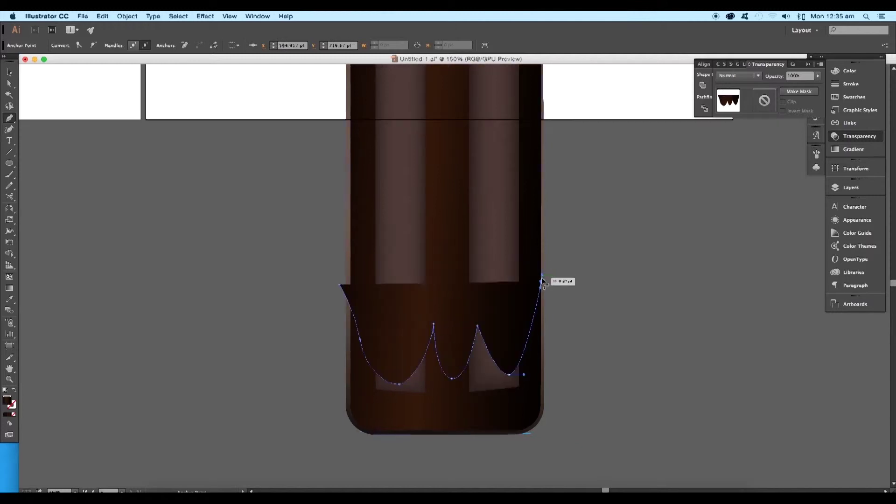
click(542, 281)
click(569, 288)
key(v)
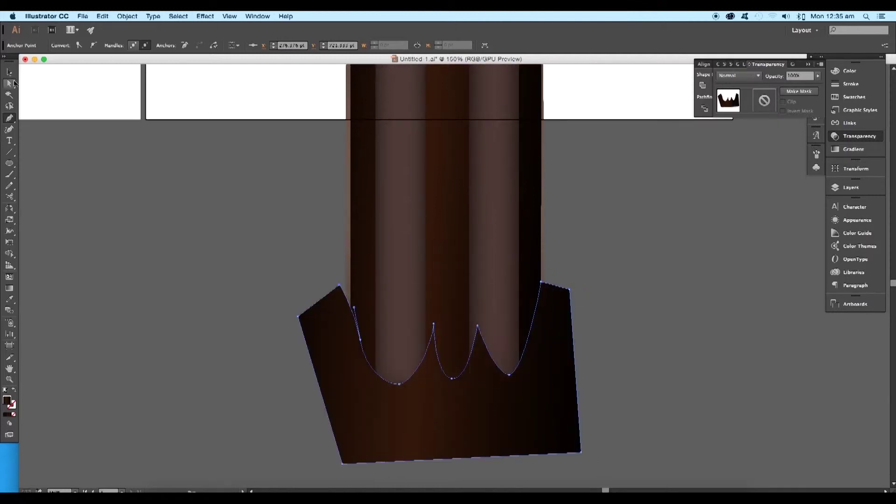
Step: Trim the drawn base shape to the bottle body's outline with Pathfinder, keeping only the overlapping area
click(298, 378)
click(404, 395)
shift+click(446, 326)
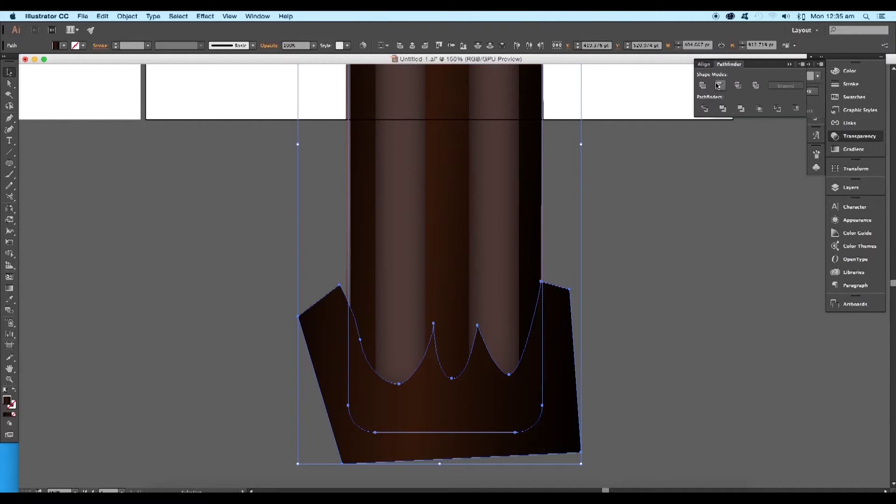
click(719, 86)
click(586, 356)
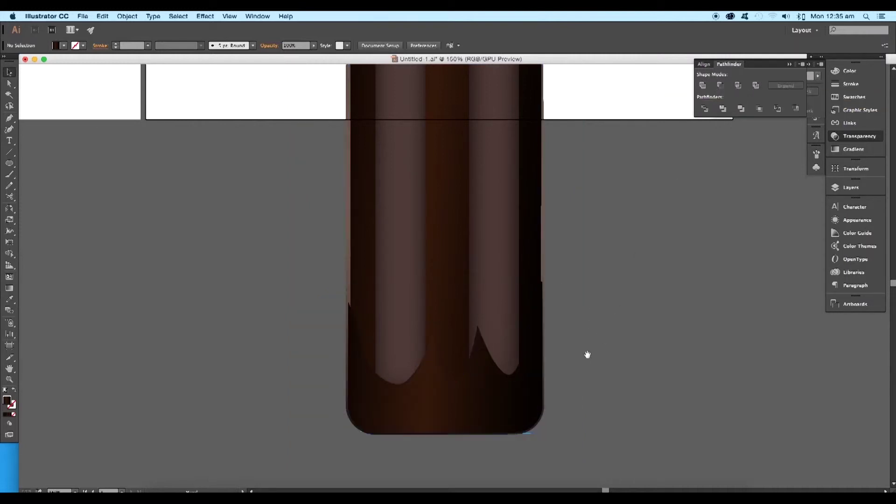
scroll(456, 421, up, 2)
Step: Select the trimmed base shape and set the Wrinkle tool's horizontal value to 100%
click(456, 421)
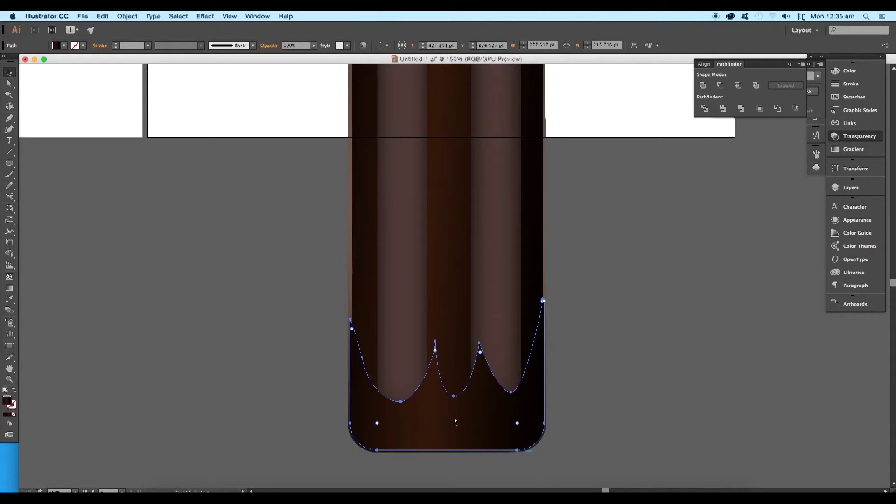
key(super+plus)
drag(506, 376, 510, 386)
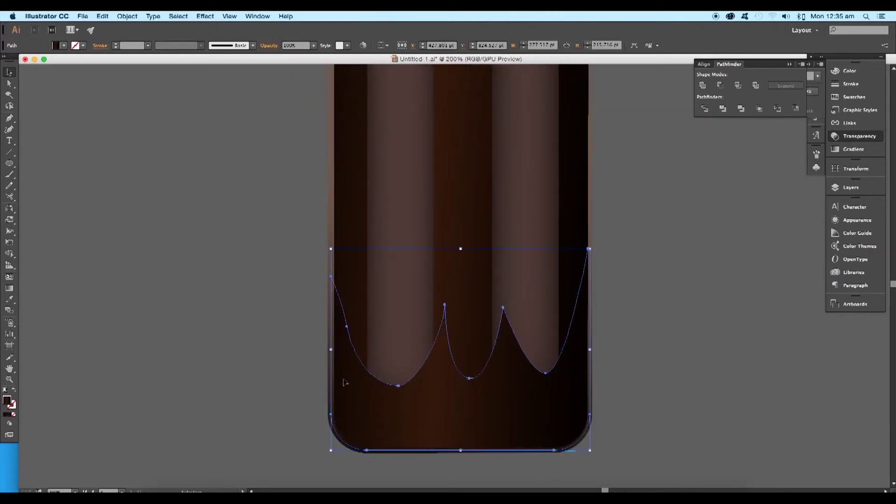
drag(9, 231, 40, 285)
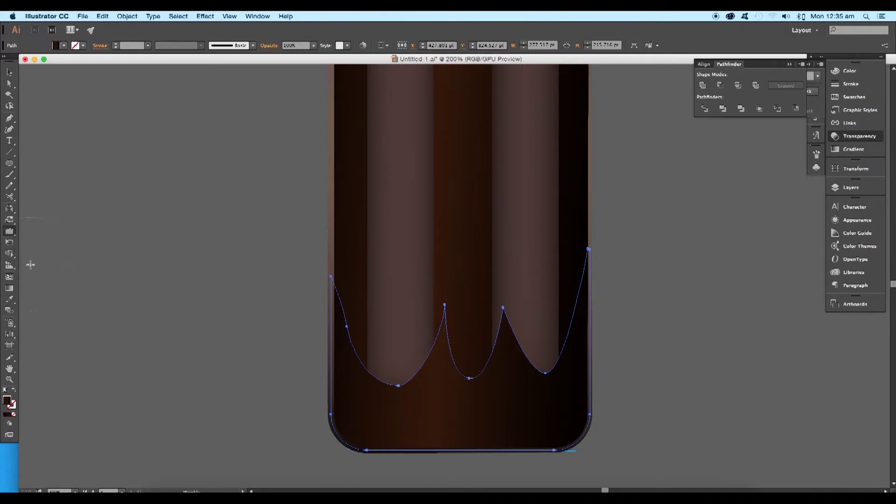
double_click(9, 231)
click(237, 242)
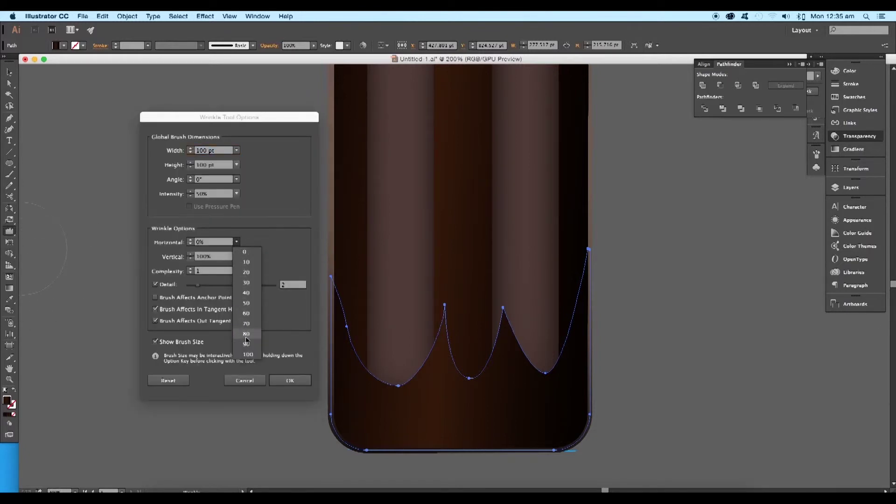
click(247, 354)
Step: Set the Wrinkle tool to 0% vertical, complexity 11 and detail 8, and adjust its intensity
click(237, 256)
click(244, 266)
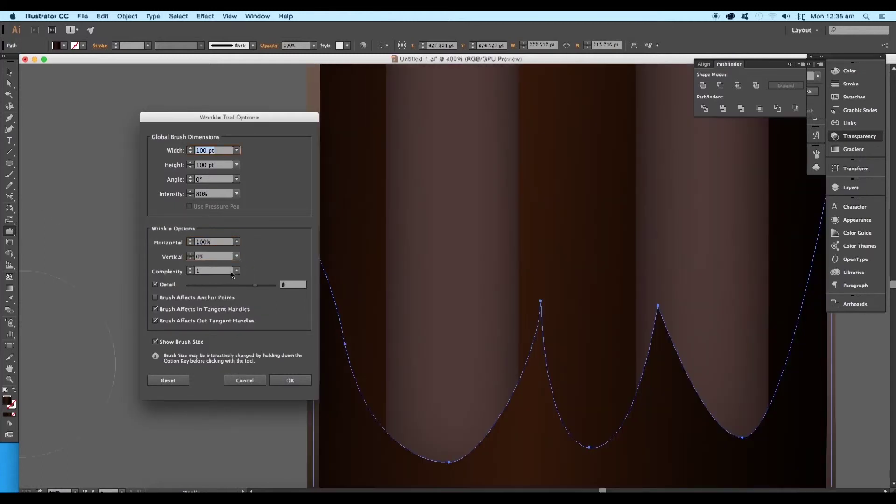
click(235, 271)
click(242, 399)
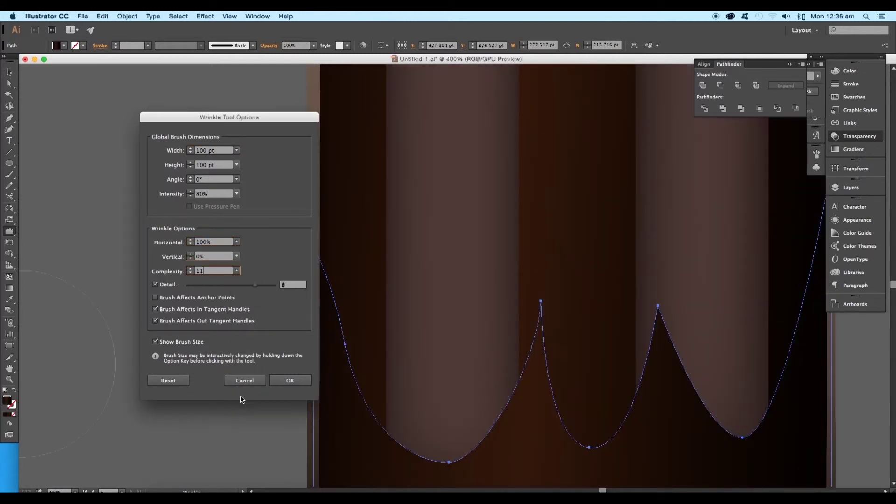
click(237, 194)
click(251, 260)
click(290, 380)
Step: Roughen the left curve of the base shape's upper edge with the Wrinkle tool
mouse_move(359, 341)
mouse_down()
mouse_move(373, 290)
mouse_move(378, 376)
mouse_up()
key(space)
drag(452, 372, 343, 319)
mouse_move(287, 357)
mouse_down()
mouse_move(275, 347)
mouse_move(317, 371)
mouse_up()
drag(406, 264, 414, 275)
key(space)
mouse_move(461, 353)
mouse_down()
mouse_move(376, 344)
mouse_move(362, 327)
mouse_up()
Step: Try wrinkling the base shape's middle and right curves, and undo the latest wrinkle strokes
mouse_move(355, 290)
mouse_down()
mouse_move(435, 254)
mouse_move(460, 270)
mouse_up()
mouse_move(567, 198)
mouse_down()
mouse_move(413, 240)
mouse_move(441, 238)
mouse_up()
key(ctrl+z)
key(ctrl+z)
key(ctrl+z)
key(ctrl+z)
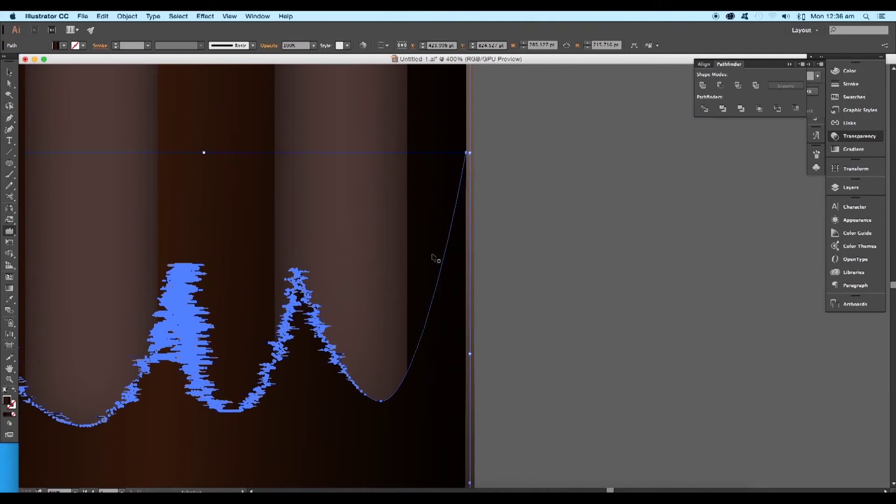
Step: Wrinkle the rest of the base shape's edge, covering the middle peaks and both outer sides
mouse_move(191, 295)
mouse_down()
mouse_move(316, 314)
mouse_move(343, 339)
mouse_move(420, 374)
mouse_move(435, 306)
mouse_up()
scroll(411, 376, down, 1)
key(space)
click(456, 376)
click(125, 371)
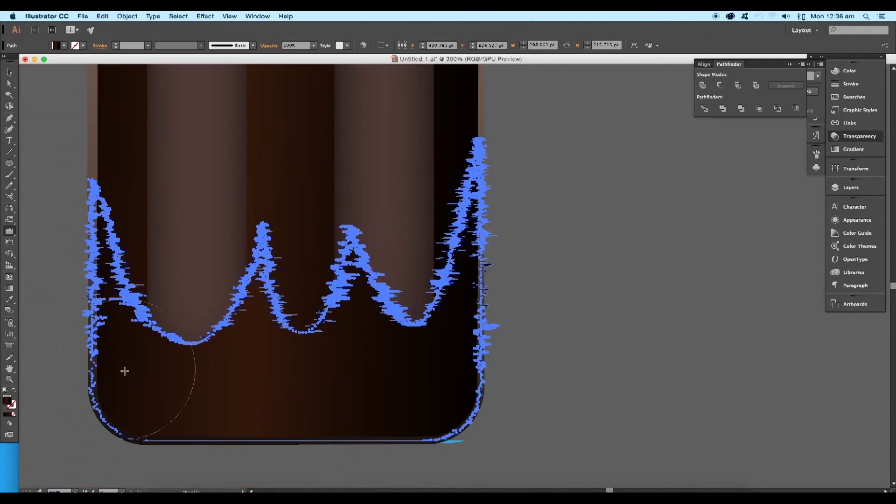
Step: Narrow the wrinkled base shape to about 286 pt wide so its sides fit the bottle
click(10, 74)
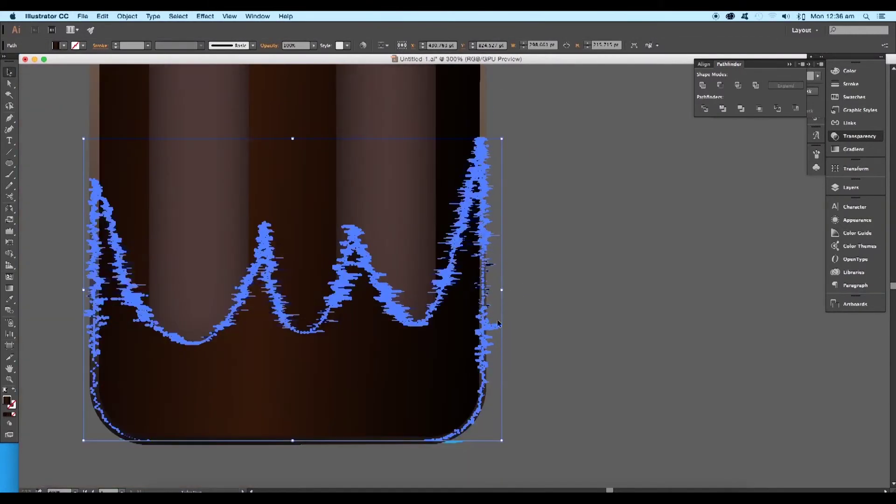
drag(490, 292, 497, 295)
click(524, 321)
key(space)
drag(356, 330, 420, 364)
click(419, 385)
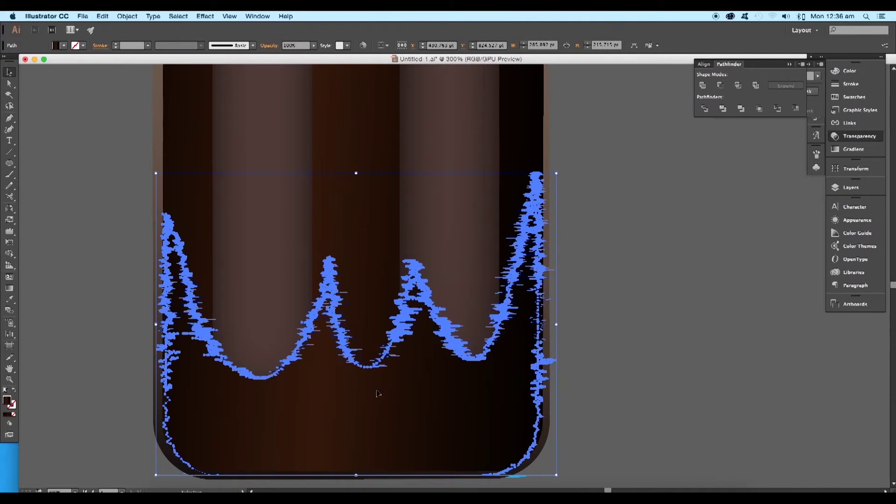
Step: Recolour the base shape's first gradient stop with a lighter brown swatch and switch the colour sliders to HSB
click(852, 149)
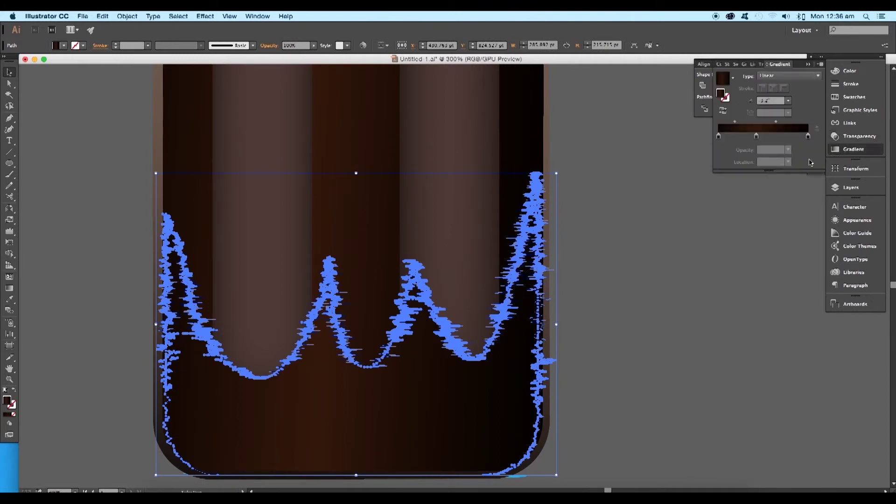
double_click(718, 136)
click(686, 186)
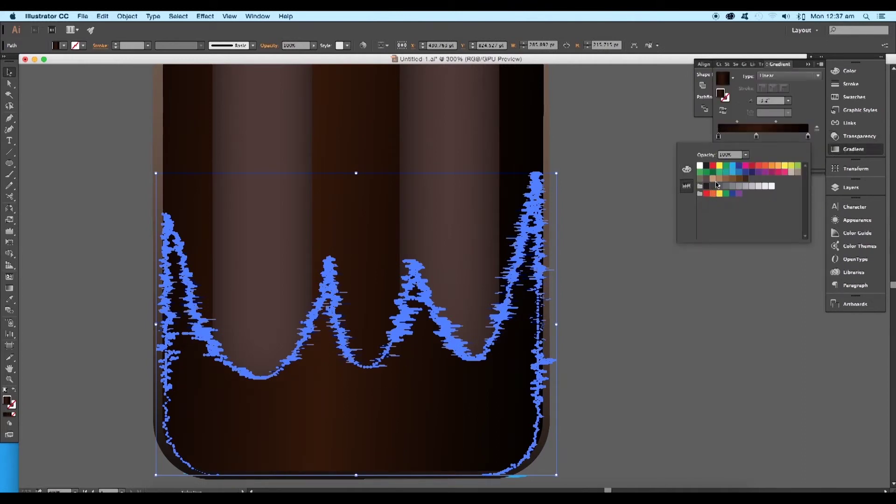
click(706, 179)
click(687, 169)
click(805, 146)
click(818, 172)
Step: Set the base gradient's middle stop to a muted dark brown and its end stop to 11% brightness
click(756, 136)
double_click(756, 136)
click(742, 205)
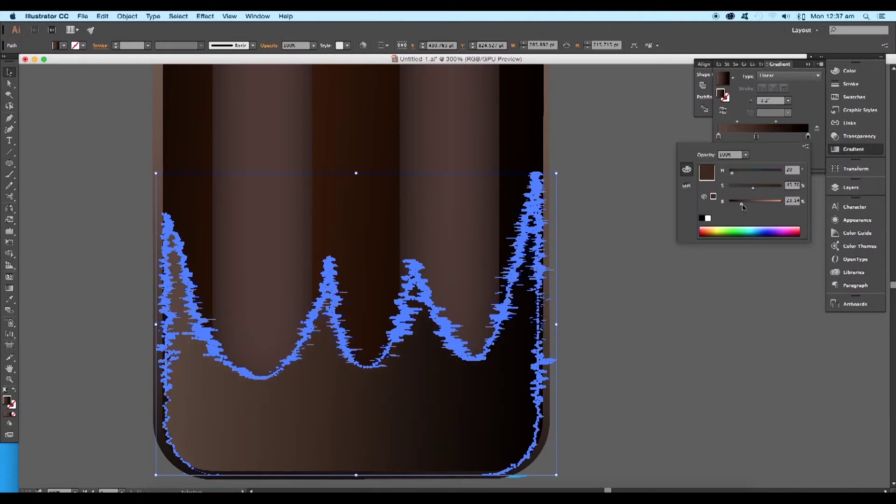
click(735, 203)
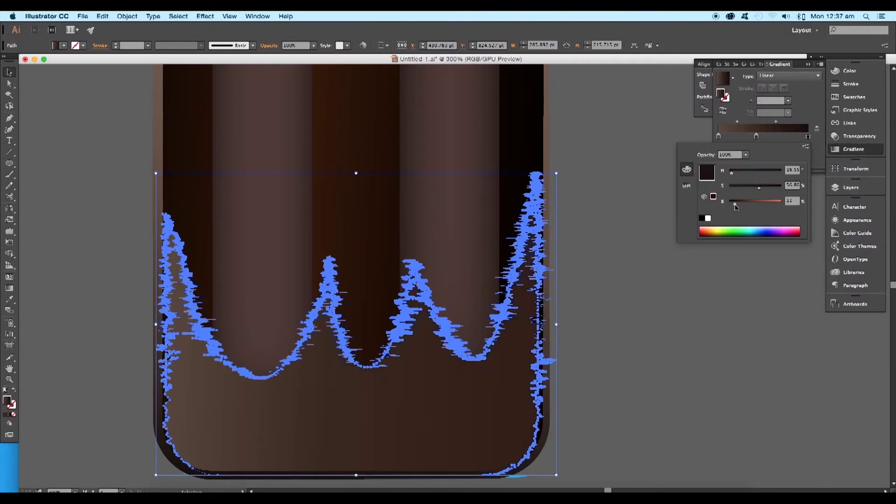
click(601, 240)
Step: Add the text 'Translucent Glass Effect' with single quotation marks beside the bottle in 12 pt Segoe Print
key(super+minus)
key(super+minus)
drag(600, 241, 643, 309)
scroll(637, 325, down, 5)
scroll(630, 303, down, 3)
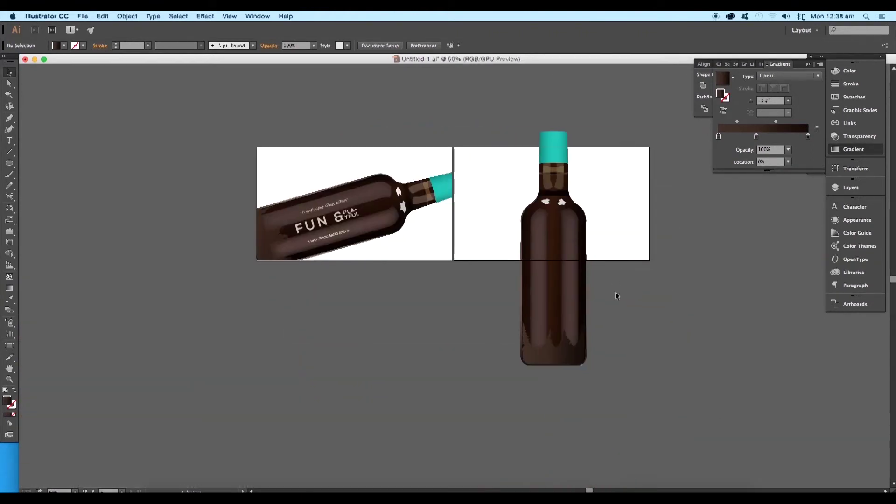
scroll(619, 299, up, 2)
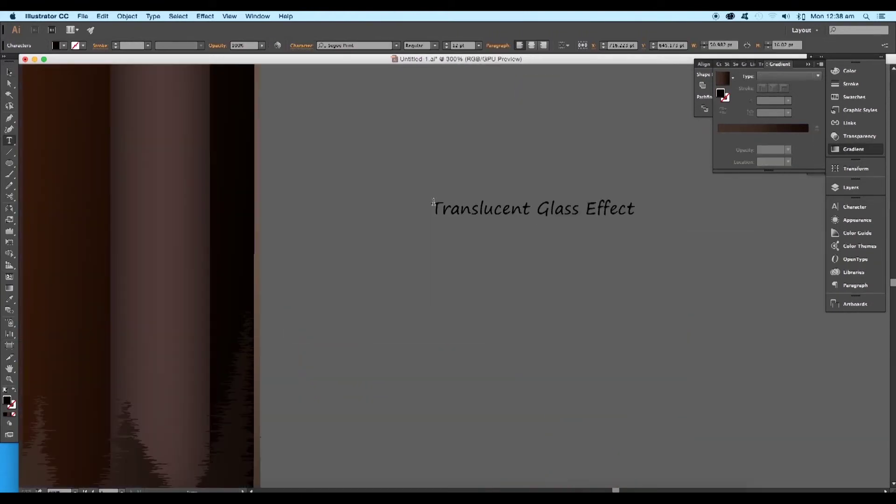
text(')
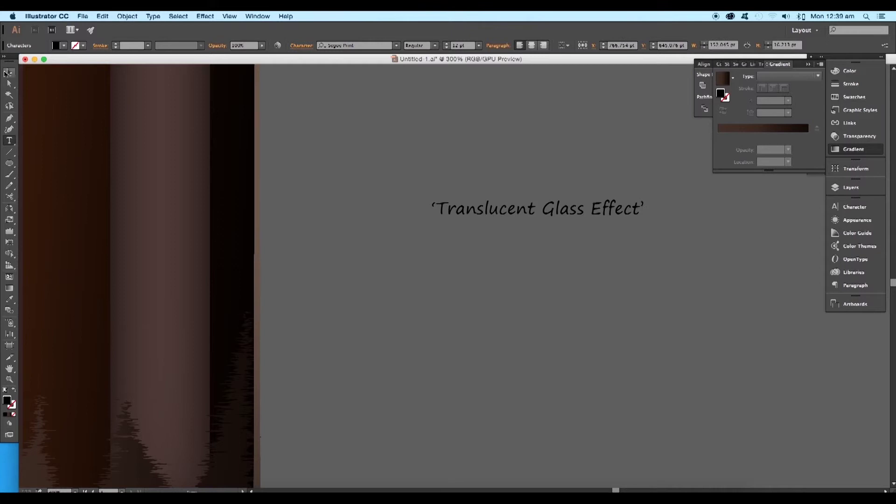
Step: Duplicate the text line below the original, change its wording to "FUN &" and move it closer underneath
click(5, 74)
alt+drag(476, 208, 475, 268)
key(t)
triple_click(475, 268)
text(FUN &)
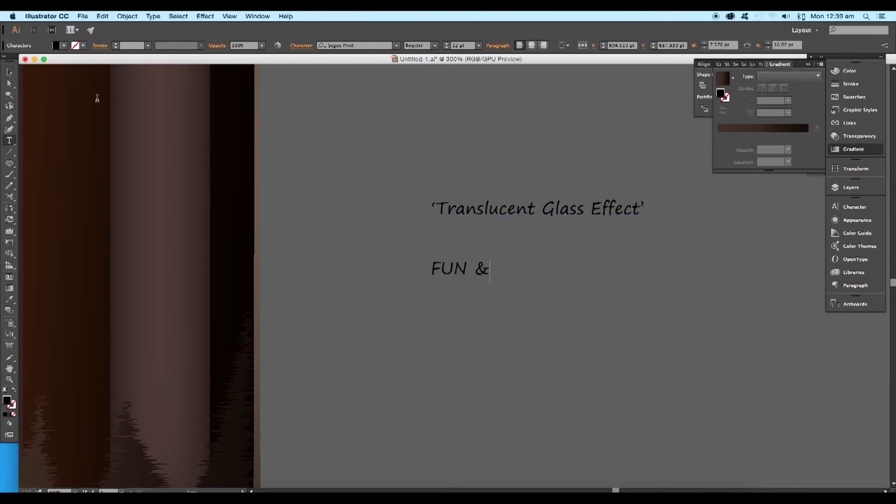
click(9, 73)
drag(487, 274, 524, 241)
Step: Set the "FUN &" text in Nexa Bold with wider letter spacing and enlarge it
click(374, 46)
text(nexa)
click(369, 72)
click(297, 49)
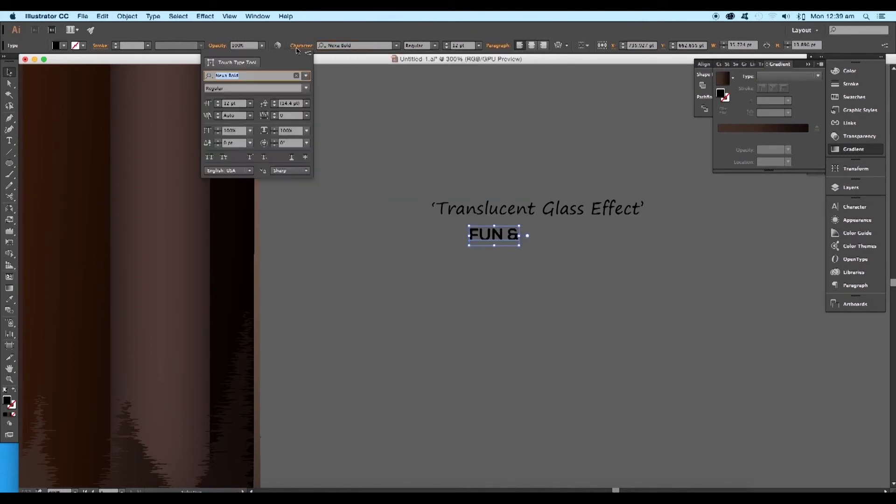
scroll(290, 120, up, 10)
click(545, 246)
drag(545, 246, 607, 298)
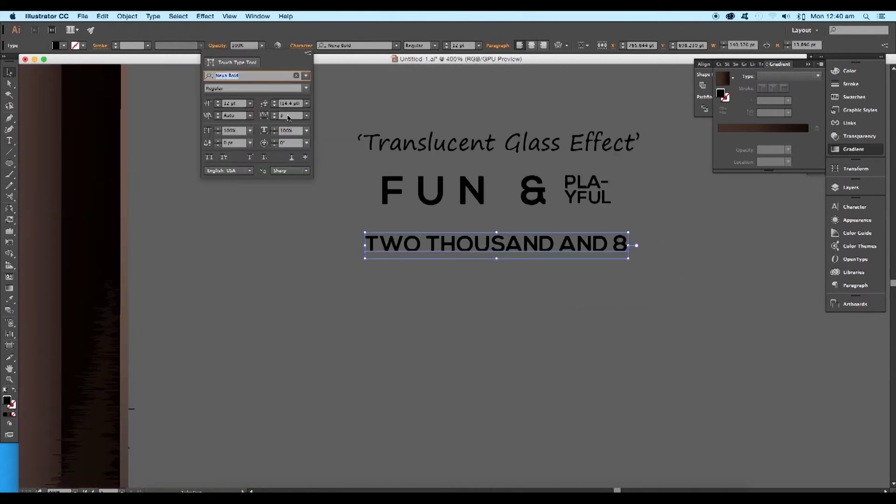
Step: Widen the letter spacing of "TWO THOUSAND AND 8" and turn all the label texts vertical, reading upwards
scroll(286, 116, up, 10)
click(334, 268)
scroll(335, 267, down, 4)
drag(311, 241, 382, 251)
scroll(417, 261, up, 2)
drag(420, 221, 519, 183)
click(511, 257)
drag(511, 260, 561, 372)
Step: Place the white 'Translucent Glass Effect' text vertically over the bottle's left highlight
drag(498, 368, 233, 289)
mouse_move(239, 347)
mouse_down()
mouse_move(256, 366)
mouse_move(237, 348)
mouse_up()
drag(237, 348, 235, 349)
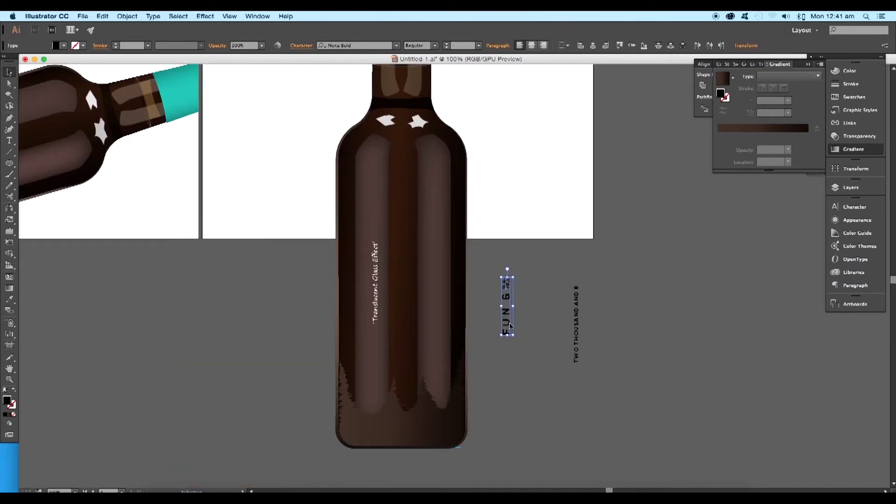
Step: Place the "FUN & PLA-YFUL" text enlarged on the bottle's centre and fill it and "TWO THOUSAND AND 8" with white
drag(510, 324, 405, 300)
key(super+equal)
drag(409, 248, 458, 194)
click(63, 45)
click(20, 63)
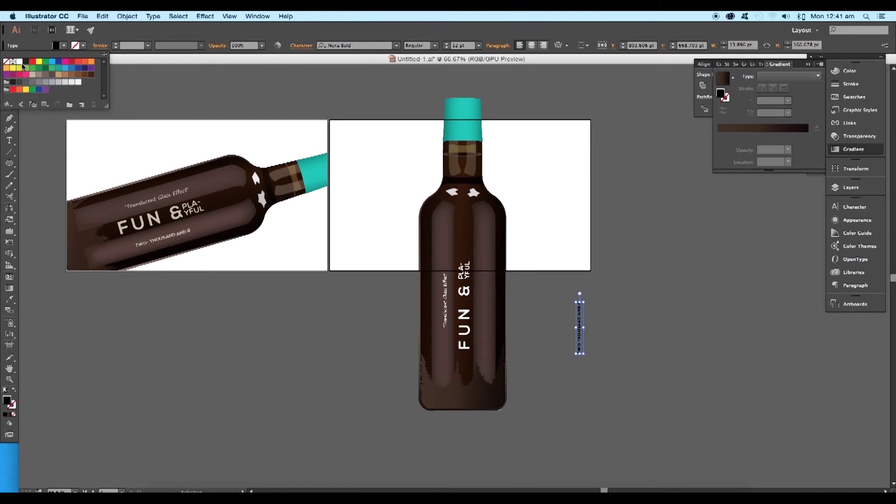
click(20, 63)
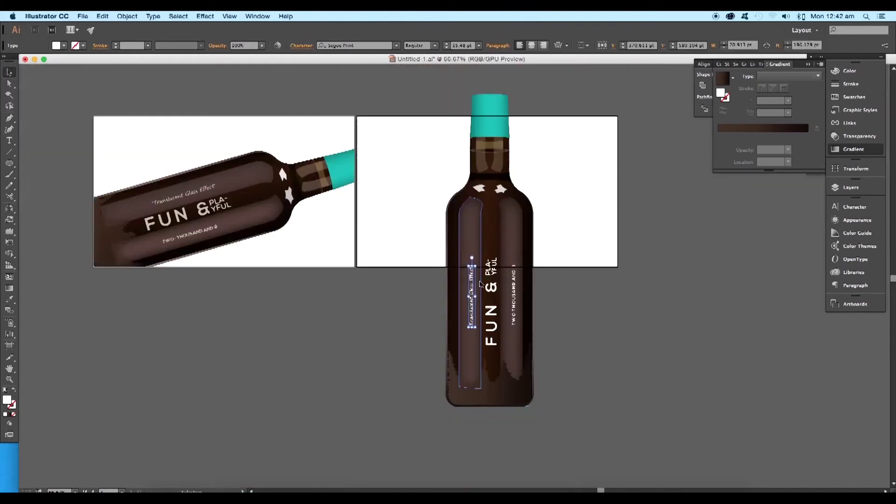
Step: Rotate the whole bottle with its label texts to match the reference's tilt and place it on the right artboard
scroll(399, 66, up, 3)
click(512, 160)
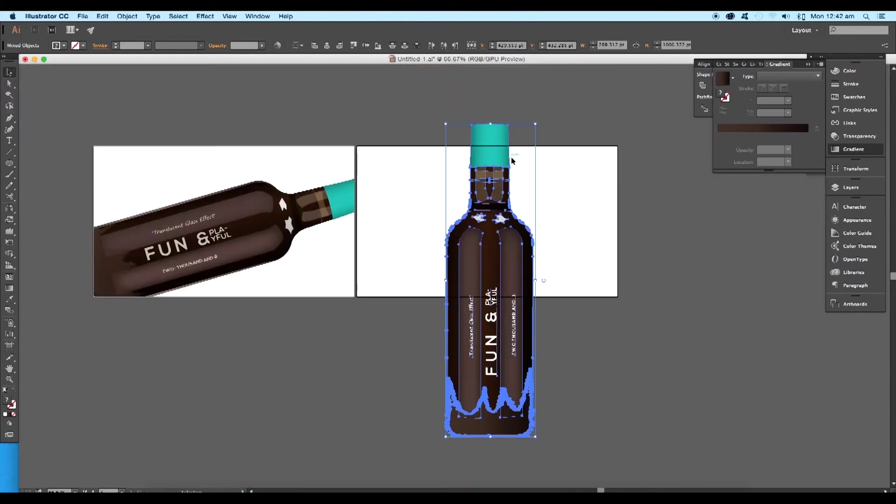
drag(542, 124, 631, 281)
drag(494, 246, 307, 267)
drag(457, 234, 461, 234)
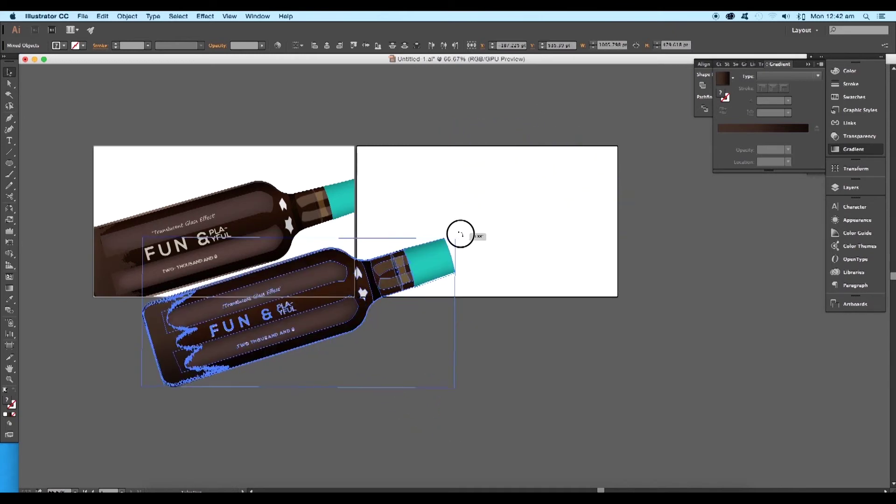
drag(302, 263, 501, 203)
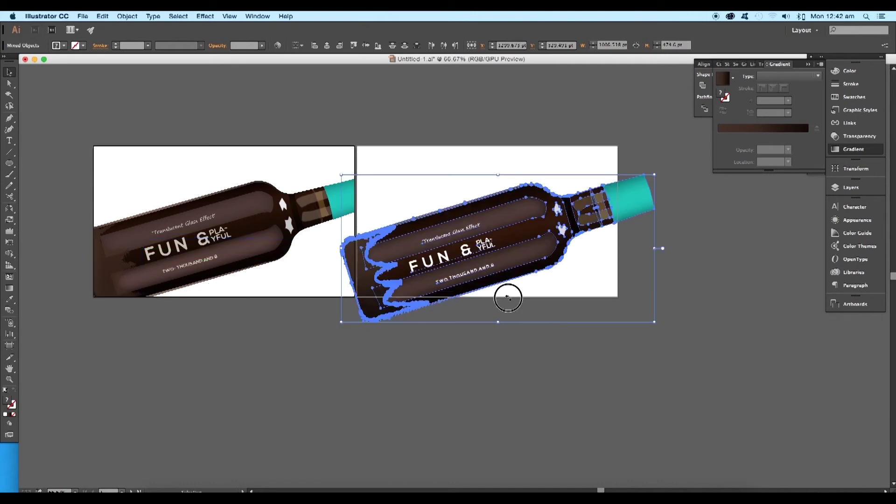
Step: Recolour the 'Translucent Glass Effect' and "TWO THOUSAND AND 8" texts with the light beige fill d8c9bc
click(509, 300)
drag(514, 283, 515, 295)
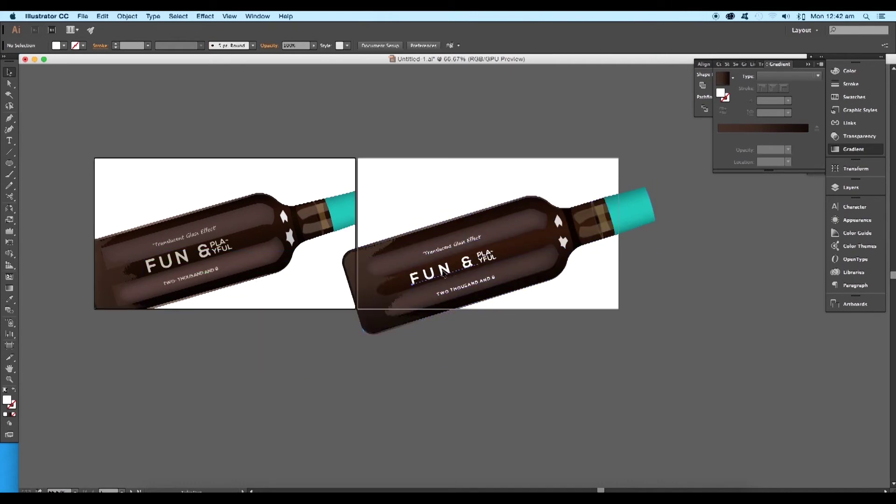
click(443, 273)
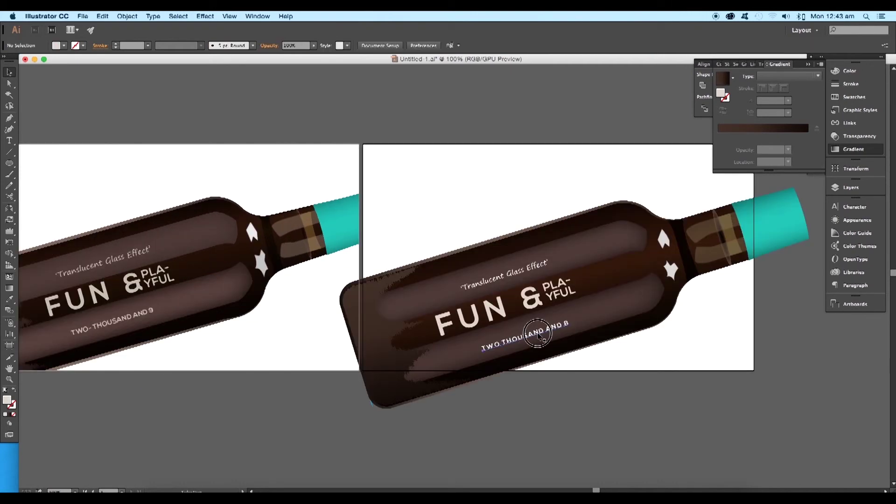
click(536, 334)
shift+click(522, 272)
double_click(8, 399)
drag(523, 161, 525, 138)
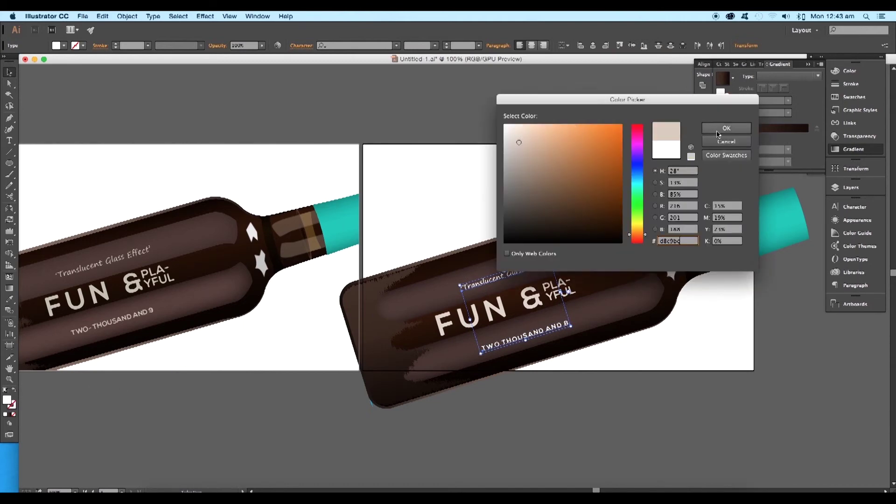
click(725, 128)
key(super+shift+a)
scroll(590, 356, up, 3)
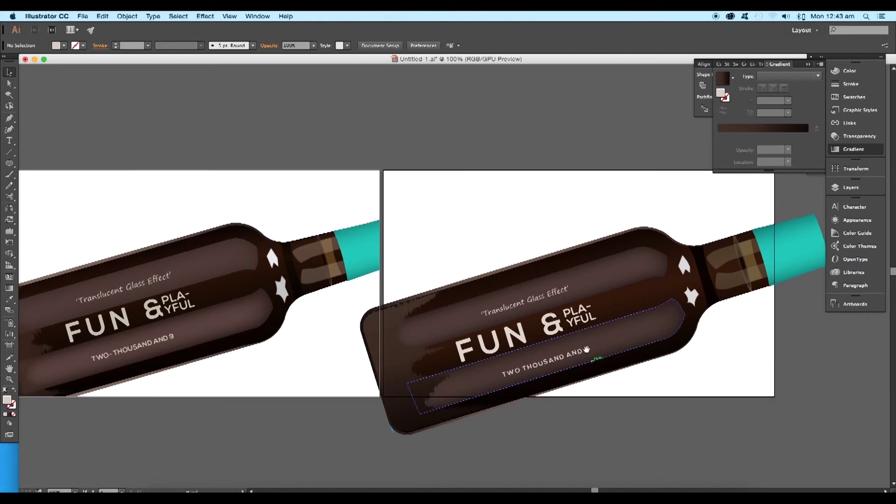
Step: Draw an 839 x 486 pt rectangle covering the right artboard and use it as a clipping mask for the bottle artwork
click(560, 296)
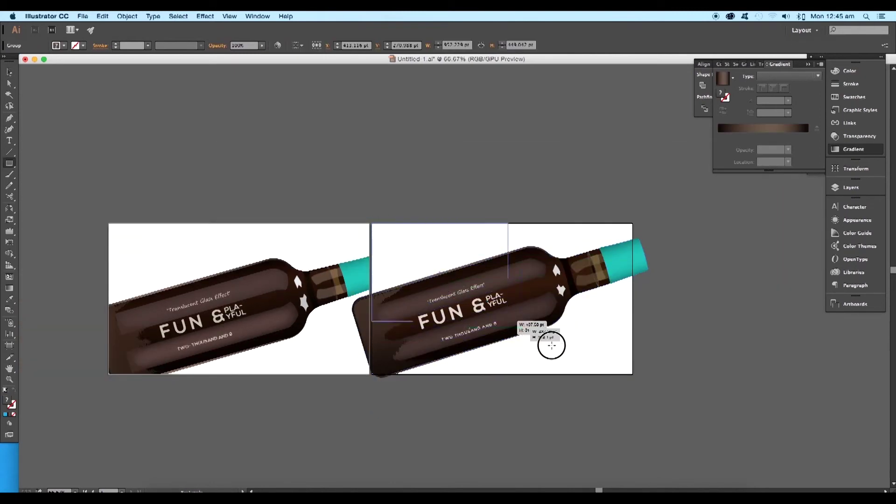
drag(551, 345, 633, 374)
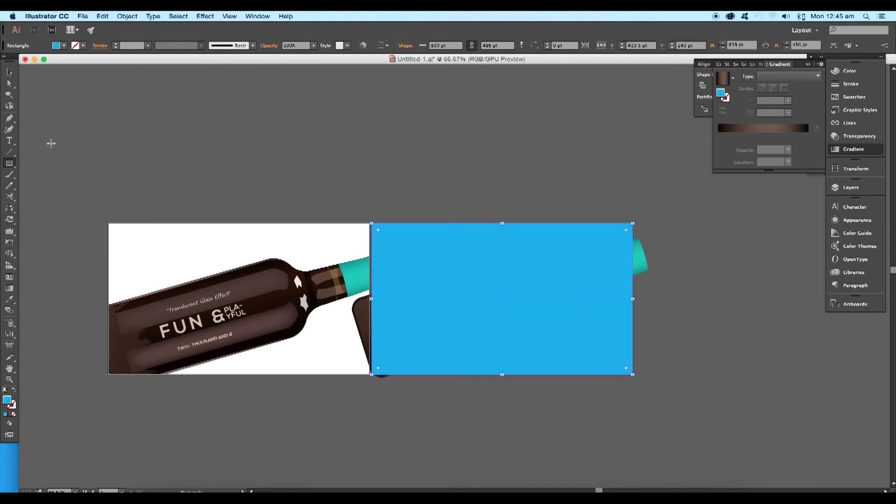
click(11, 73)
shift+click(369, 294)
right_click(444, 318)
click(467, 369)
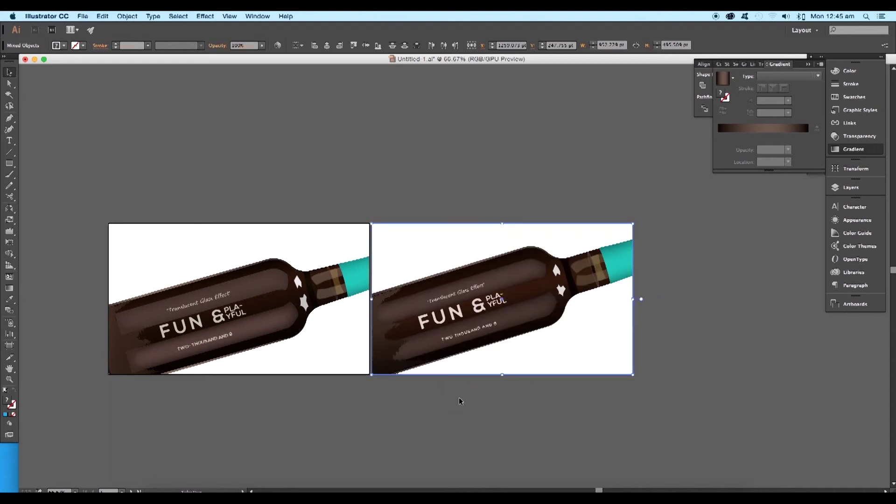
click(458, 397)
Step: Bring the clipped bottle group into Photoshop as a vector smart object and place it enlarged to fill the white canvas
drag(504, 386, 438, 390)
click(438, 323)
scroll(438, 324, up, 1)
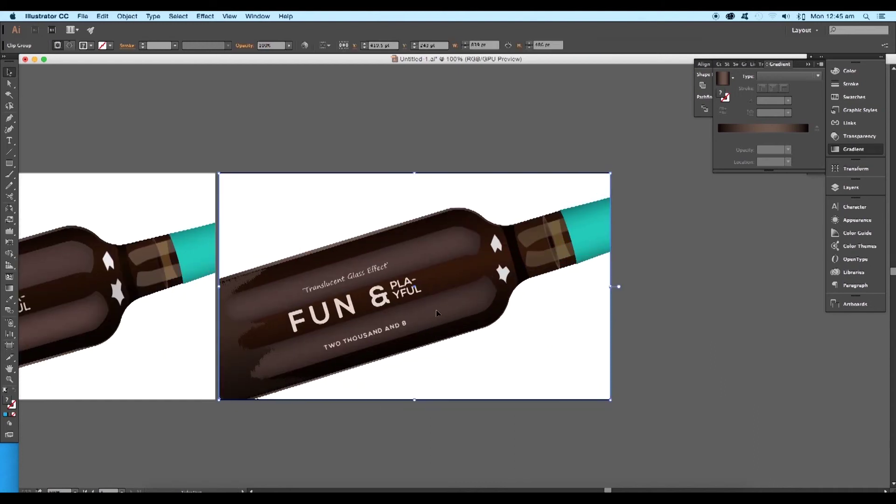
drag(407, 331, 280, 329)
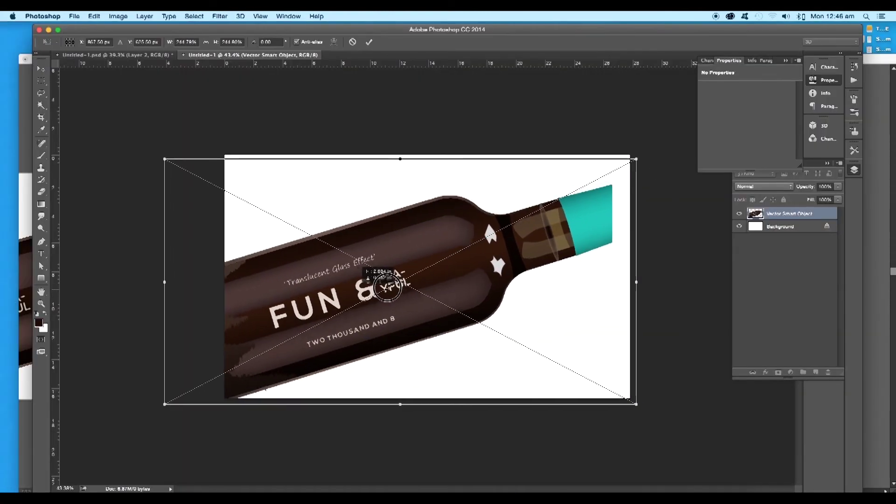
key(Return)
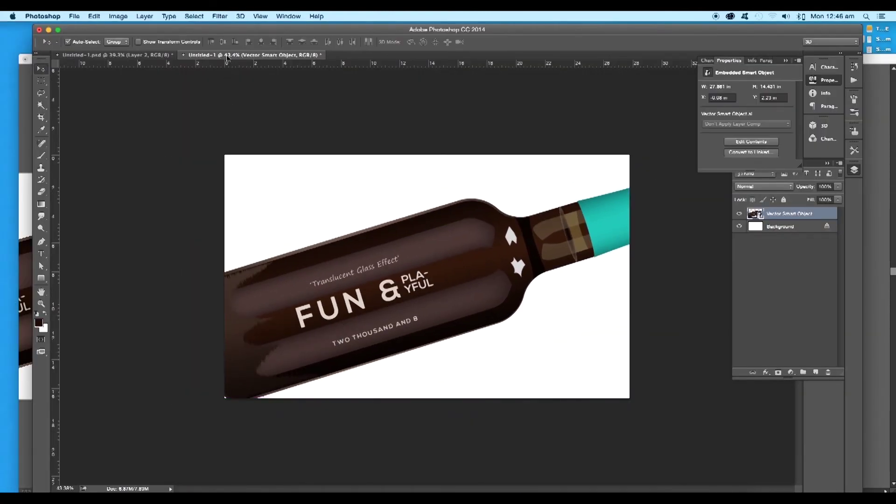
Step: Duplicate the bottle smart object layer, set the copy to Overlay at 22% opacity and compare it with and without
key(super+minus)
drag(784, 213, 815, 372)
click(777, 187)
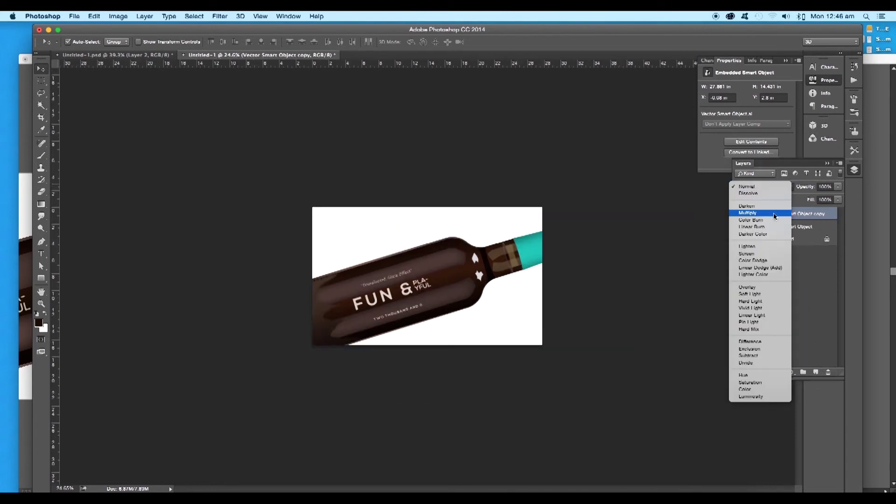
click(770, 286)
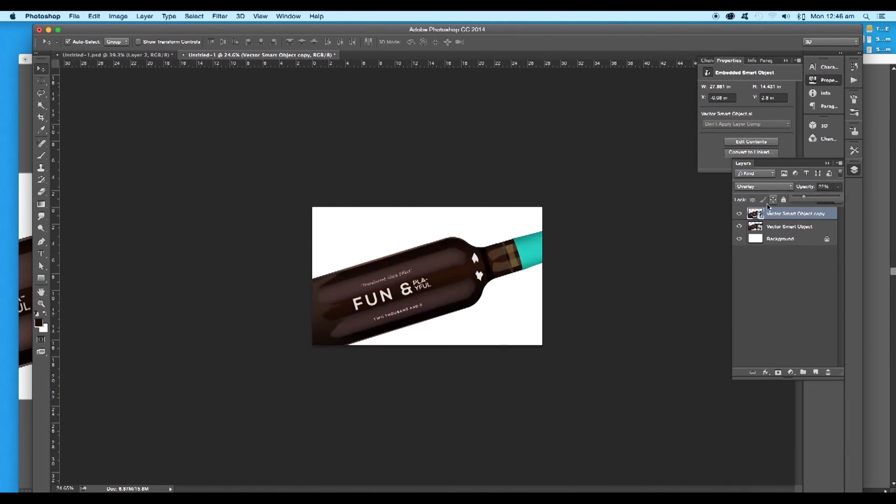
click(740, 213)
click(739, 213)
Step: Duplicate the Overlay layer, set the new copy's blending mode to Screen and compare the bottle with and without it
scroll(498, 279, up, 5)
drag(828, 217, 815, 372)
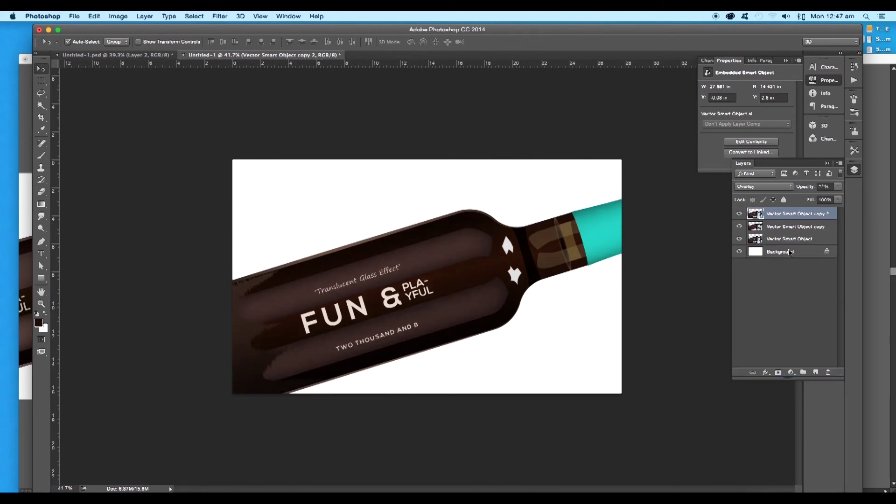
click(769, 188)
click(752, 150)
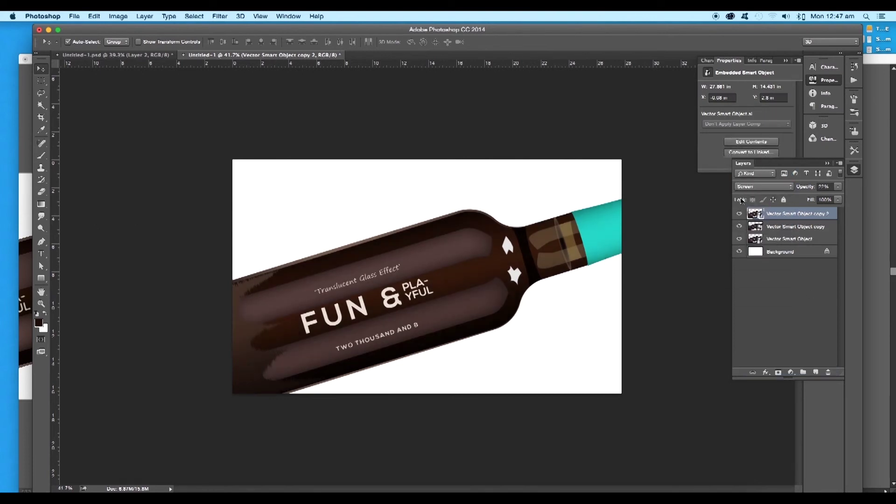
click(739, 213)
click(738, 213)
scroll(605, 292, down, 5)
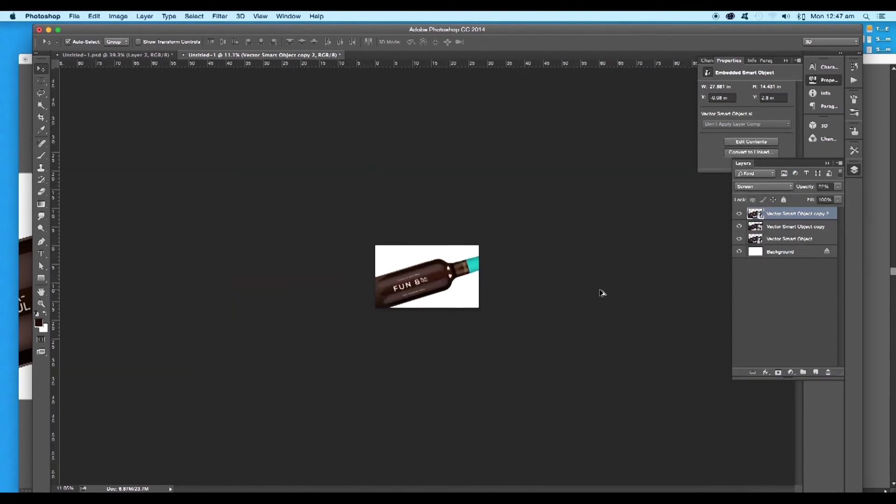
scroll(523, 251, up, 4)
scroll(524, 267, up, 2)
scroll(525, 267, down, 2)
scroll(525, 267, up, 2)
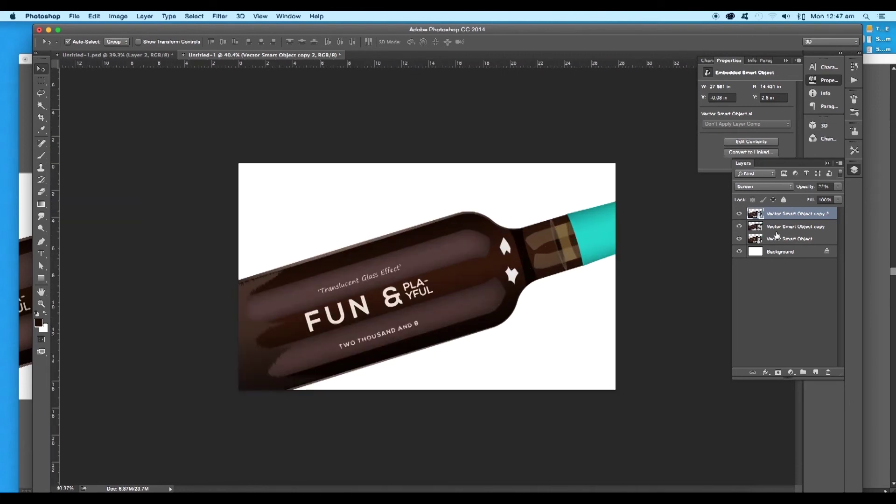
Step: Apply a Tilt-Shift blur of 11 to the original bottle layer, with the focus band tilted along the bottle
click(789, 239)
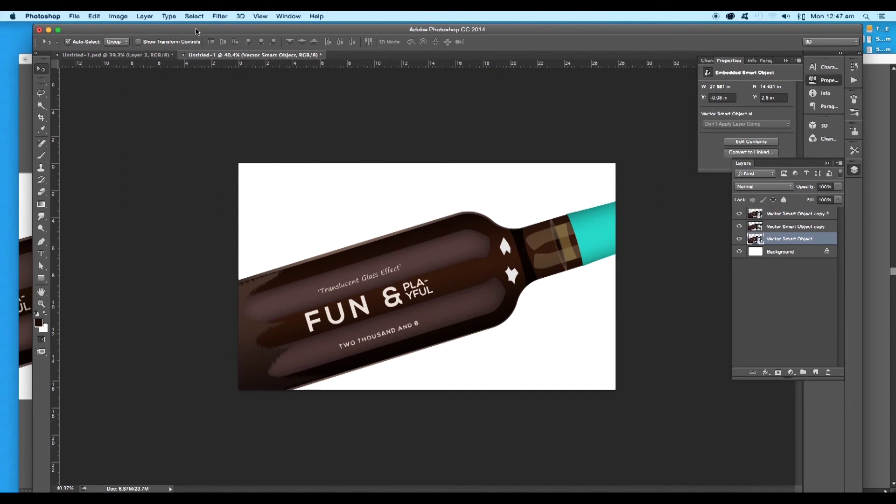
click(217, 17)
mouse_move(246, 127)
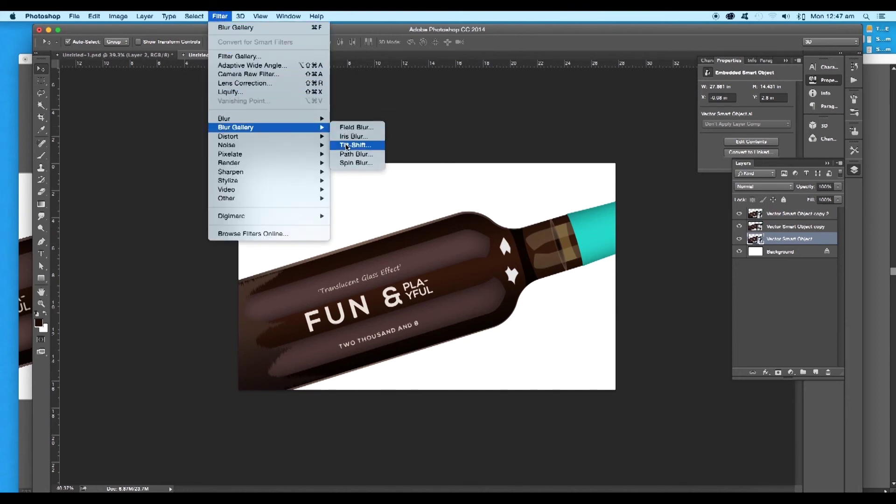
click(348, 145)
drag(403, 297, 425, 310)
drag(404, 255, 376, 243)
drag(403, 284, 403, 285)
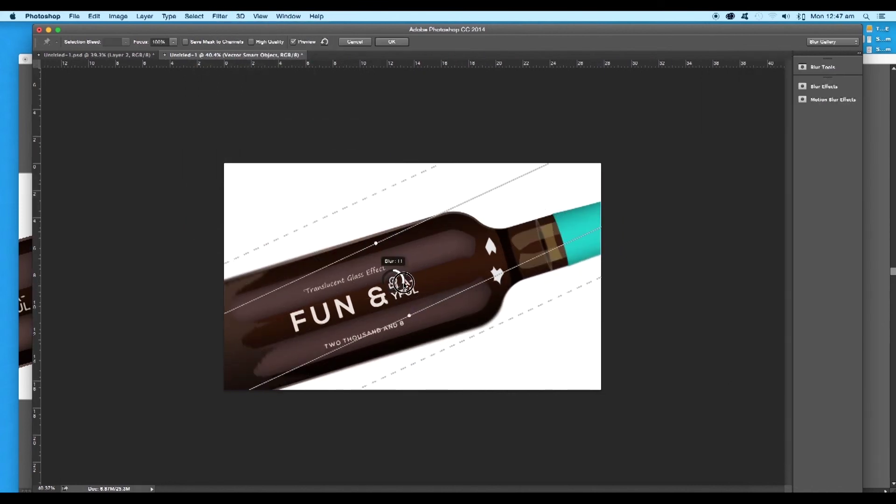
click(391, 42)
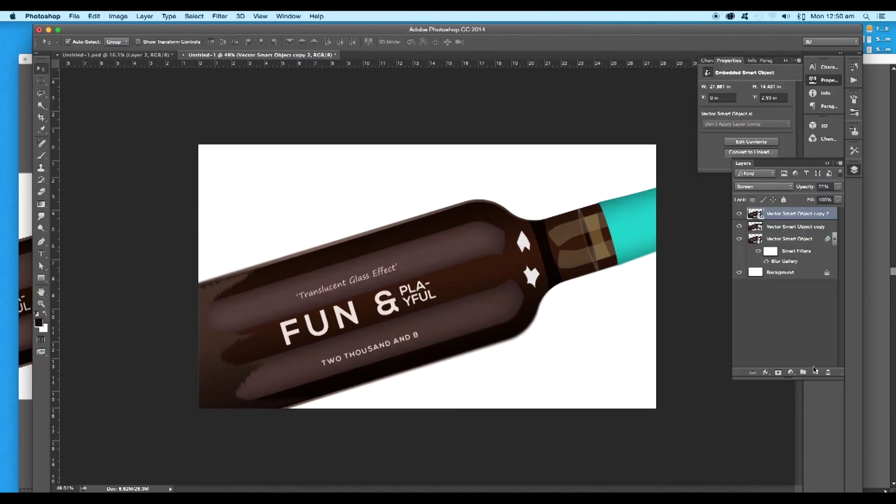
Step: Add a new layer in Color Dodge mode and set up a near-white soft brush of 250 px with 0% hardness
click(763, 186)
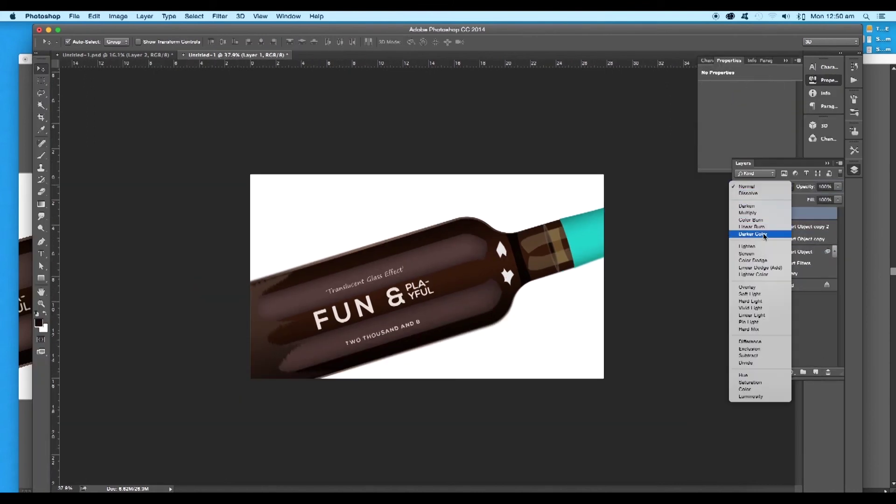
click(752, 259)
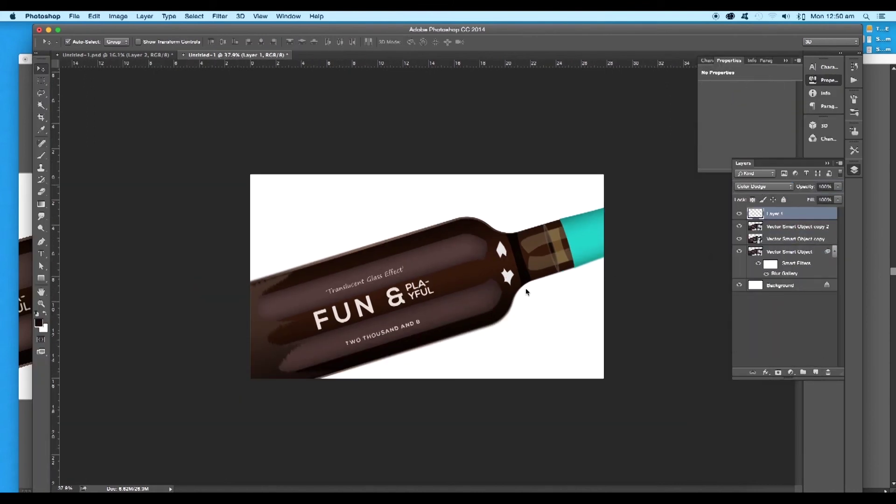
click(39, 323)
text(ffffff)
key(Return)
key(b)
right_click(513, 377)
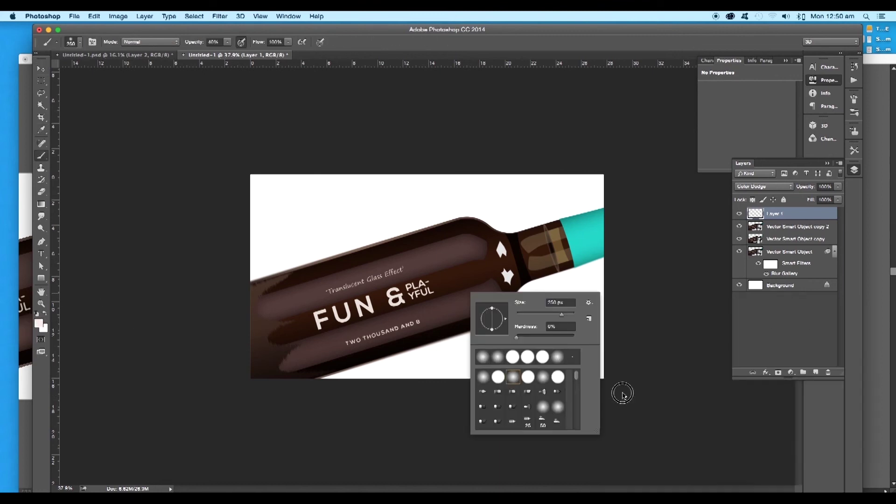
click(618, 395)
Step: Paint soft glow strokes over the bottle's shoulder and, with a smaller brush, its neck on the Color Dodge layer
drag(481, 241, 491, 300)
key(bracketleft)
key(bracketleft)
key(bracketleft)
key(bracketleft)
click(528, 241)
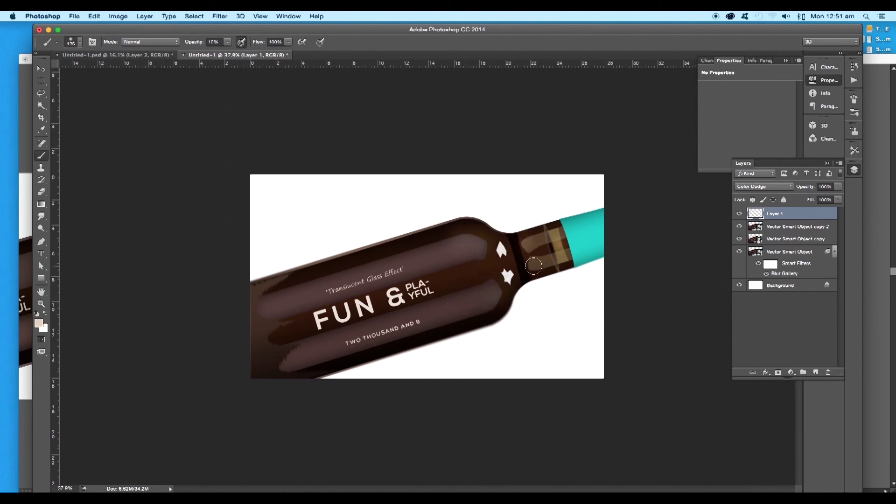
Step: Resize the brush and paint a soft glow along the bottle's lower highlight
key(bracketright)
key(bracketright)
key(bracketright)
key(bracketright)
key(bracketleft)
key(bracketleft)
key(bracketleft)
drag(475, 304, 346, 345)
Step: Soften the glow along the lower highlight with the Eraser at 10% opacity
key(e)
click(346, 346)
click(459, 308)
click(405, 324)
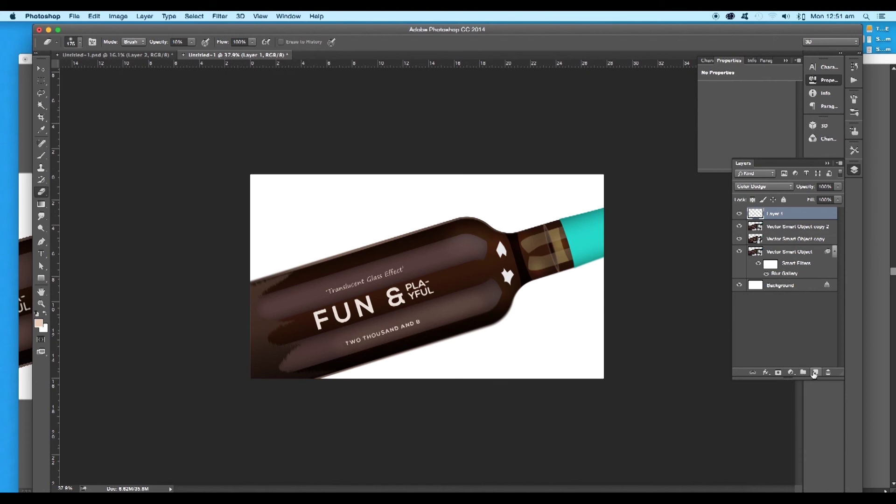
Step: Add a new Multiply layer and paint dark shading over the bottle's base with a soft brush at 30% opacity
click(815, 372)
click(763, 186)
click(754, 209)
key(b)
mouse_move(244, 299)
mouse_down()
mouse_move(228, 308)
mouse_move(285, 379)
mouse_up()
scroll(282, 322, up, 10)
key(3)
click(232, 333)
drag(207, 245, 193, 280)
mouse_move(223, 333)
mouse_down()
mouse_move(236, 382)
mouse_move(359, 470)
mouse_up()
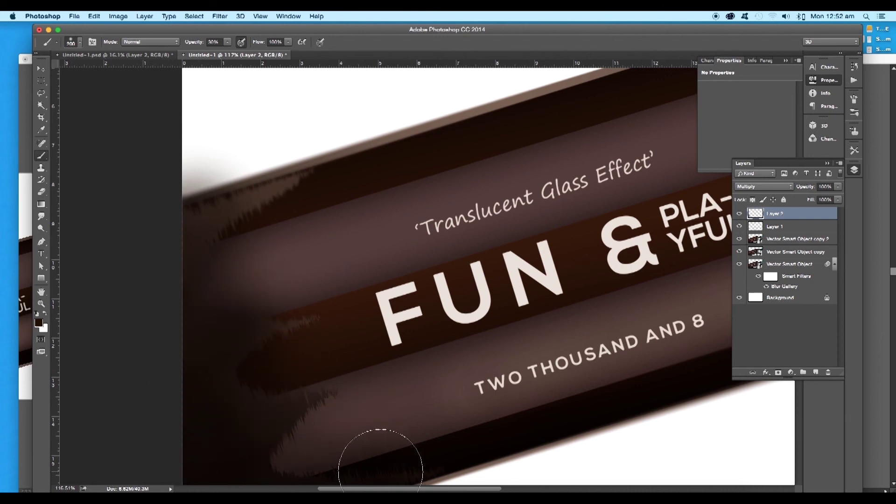
Step: Reduce the dark shading layer's fill to 61%
scroll(380, 459, down, 12)
key(v)
key(shift+6)
key(shift+1)
Step: Add a Hue/Saturation adjustment layer, try a hue shift and reset it, and set the saturation to -30
click(790, 372)
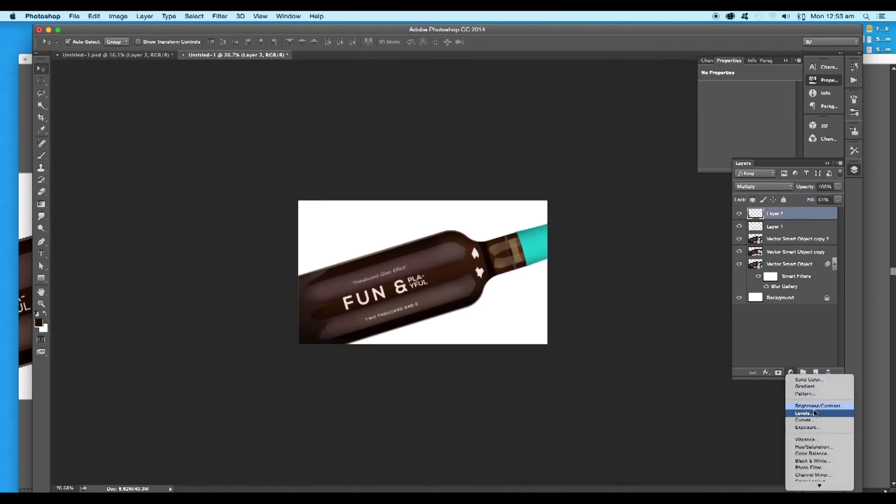
click(813, 447)
scroll(762, 174, up, 4)
mouse_move(747, 144)
mouse_down()
mouse_move(736, 143)
mouse_move(739, 126)
mouse_move(777, 127)
mouse_move(707, 130)
mouse_move(794, 133)
mouse_move(761, 134)
mouse_up()
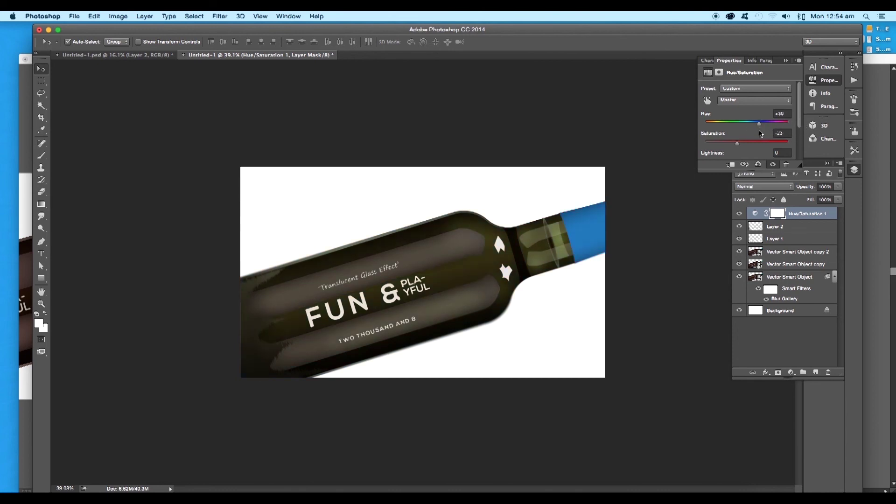
click(748, 122)
drag(753, 143, 734, 143)
Step: Examine the finished bottle up close and in full screen mode
scroll(568, 284, down, 5)
scroll(568, 285, up, 5)
scroll(340, 199, up, 4)
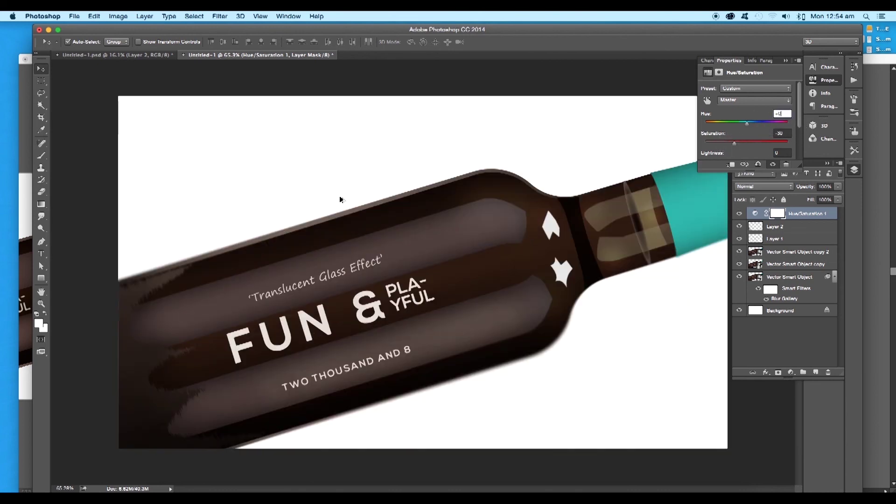
click(408, 237)
key(f)
key(f)
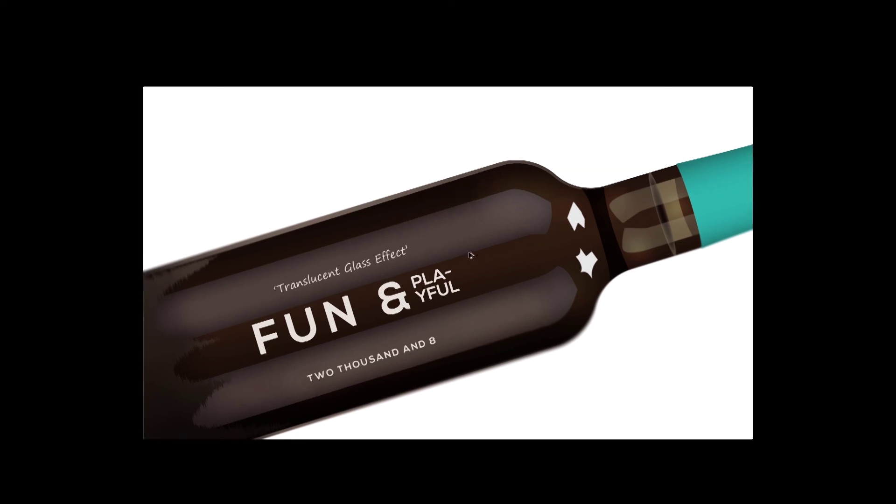